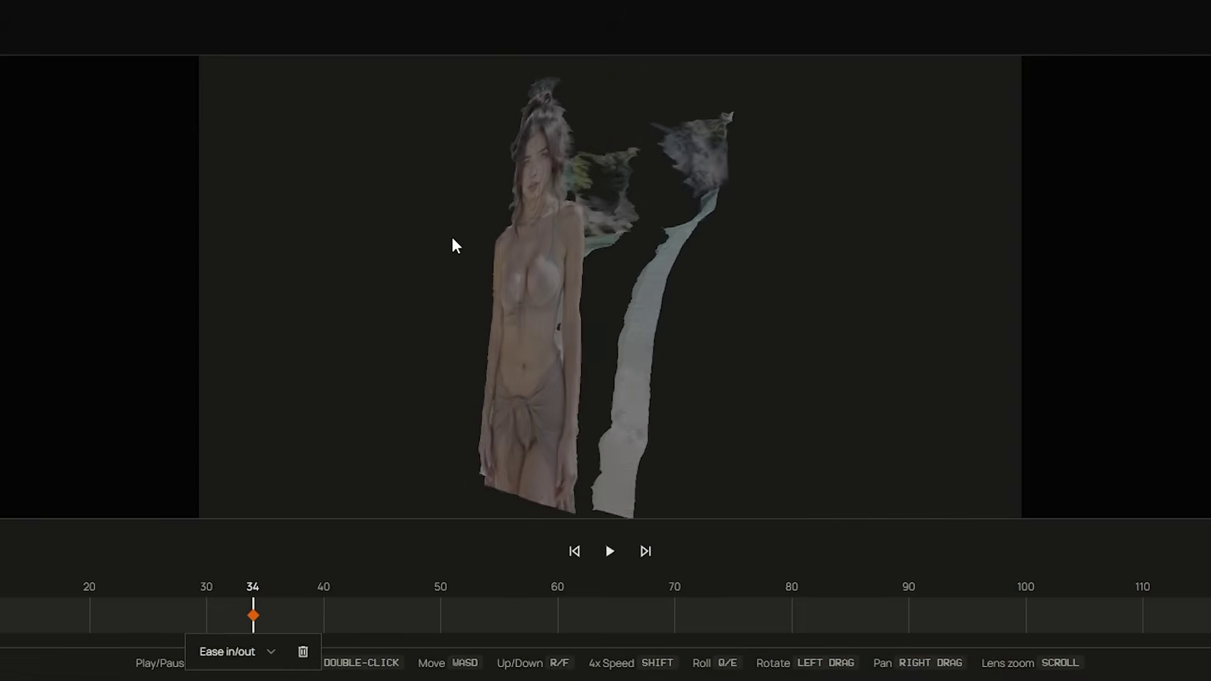
pyautogui.moveTo(454, 244); pyautogui.dragTo(660, 150)
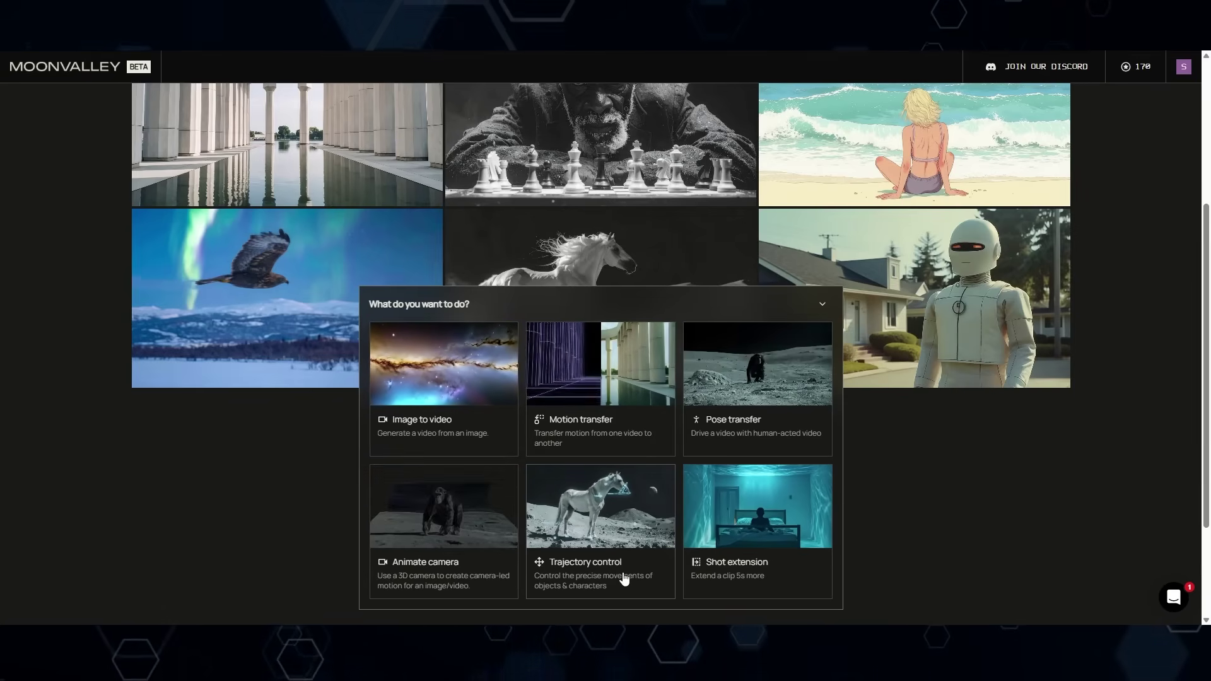
# Start an Animate camera project from an image, using the uploaded full-figure photo of the woman on the beach
pyautogui.click(428, 544)
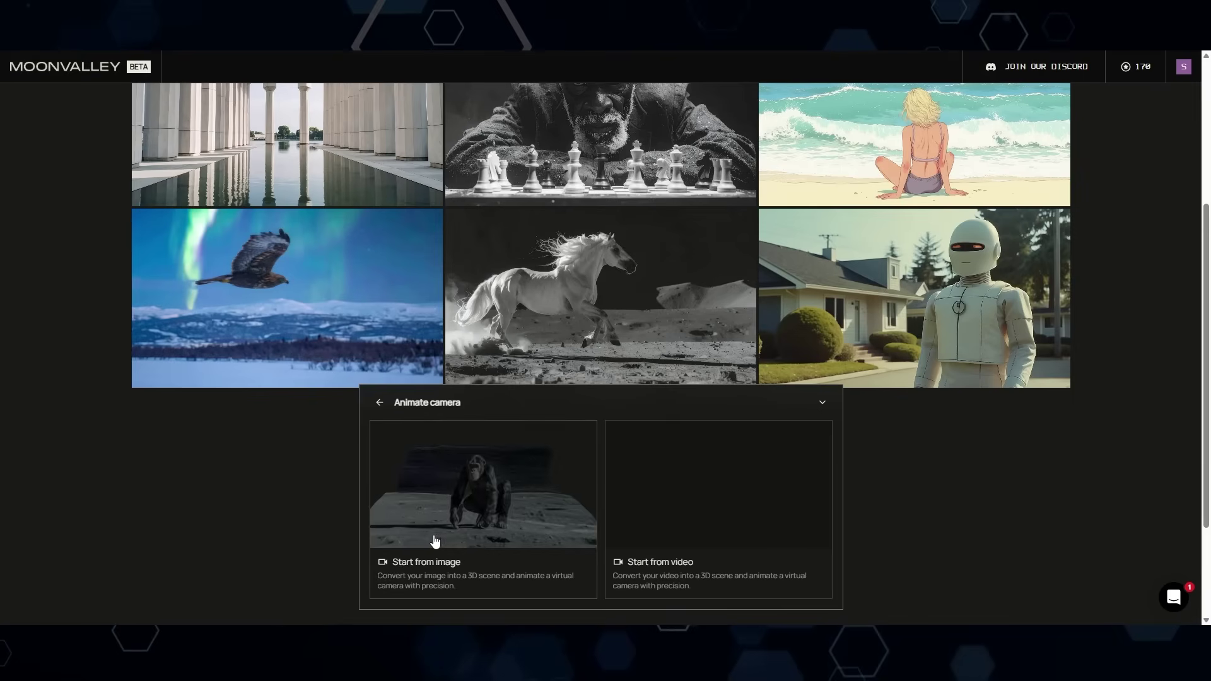
pyautogui.click(438, 502)
pyautogui.click(395, 531)
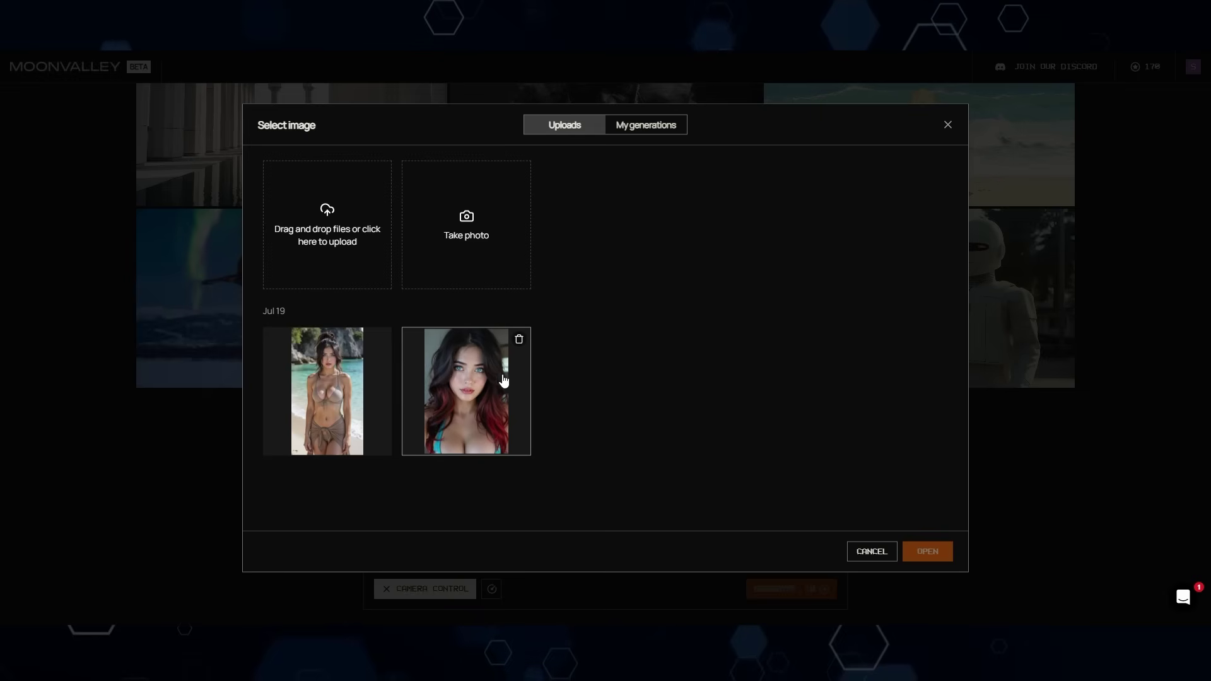
pyautogui.click(330, 392)
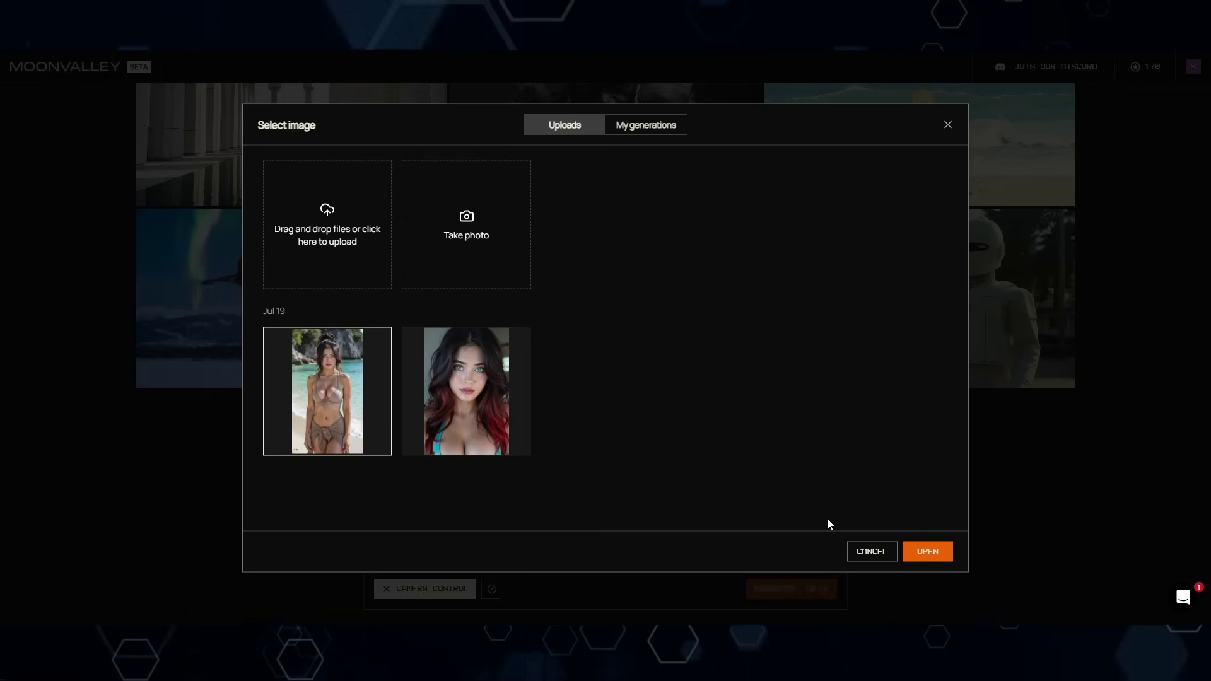
pyautogui.click(928, 552)
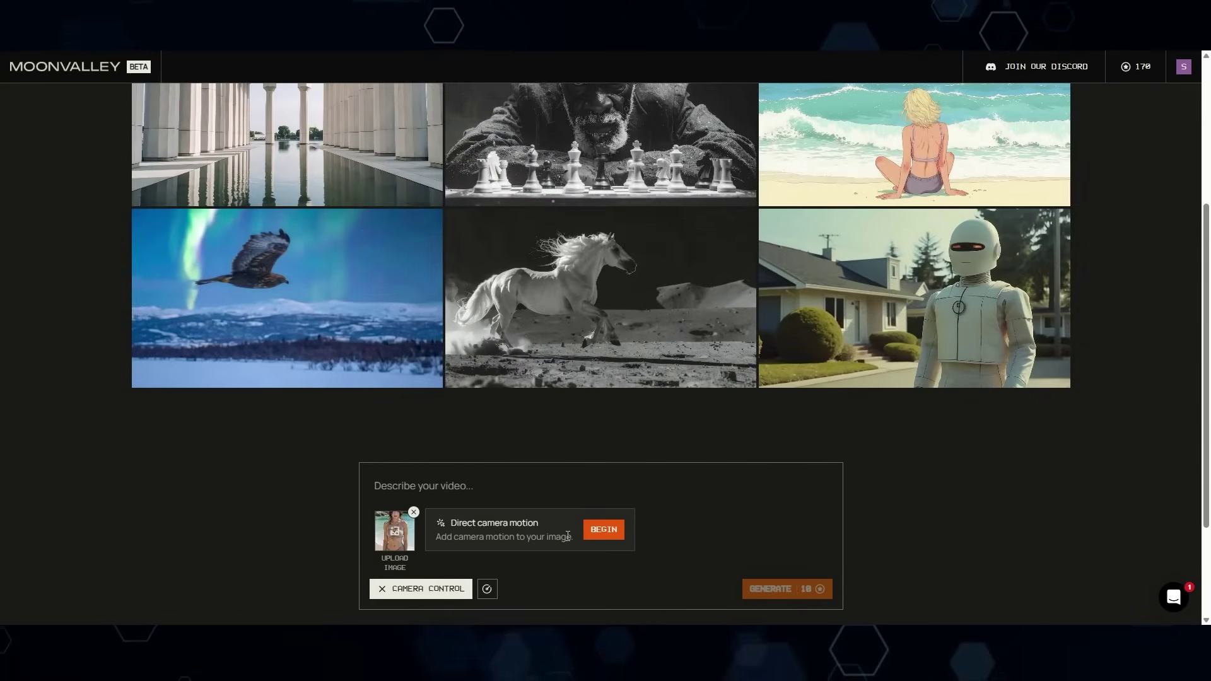
# Begin directing the camera motion for the uploaded image and add a keyframe at frame 2
pyautogui.click(600, 534)
pyautogui.click(145, 536)
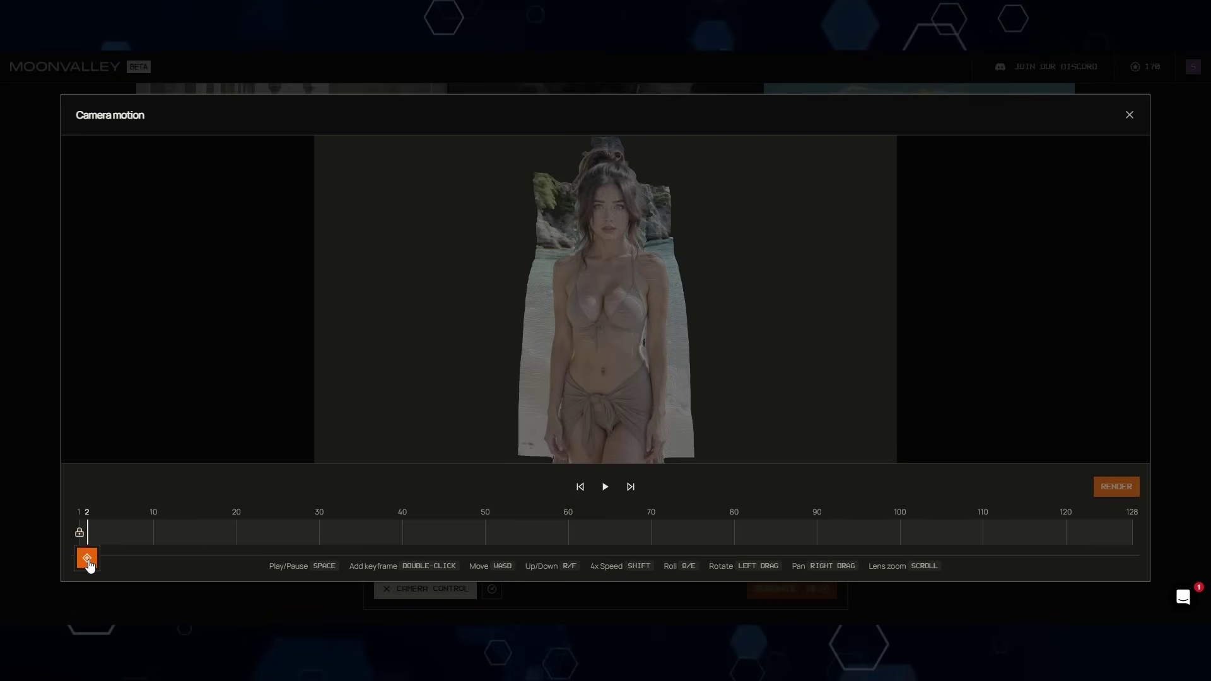
# Create a keyframe at frame 34 with the camera orbited slightly and moved closer to the woman, and shift it to frame 39
pyautogui.moveTo(140, 539); pyautogui.dragTo(222, 537)
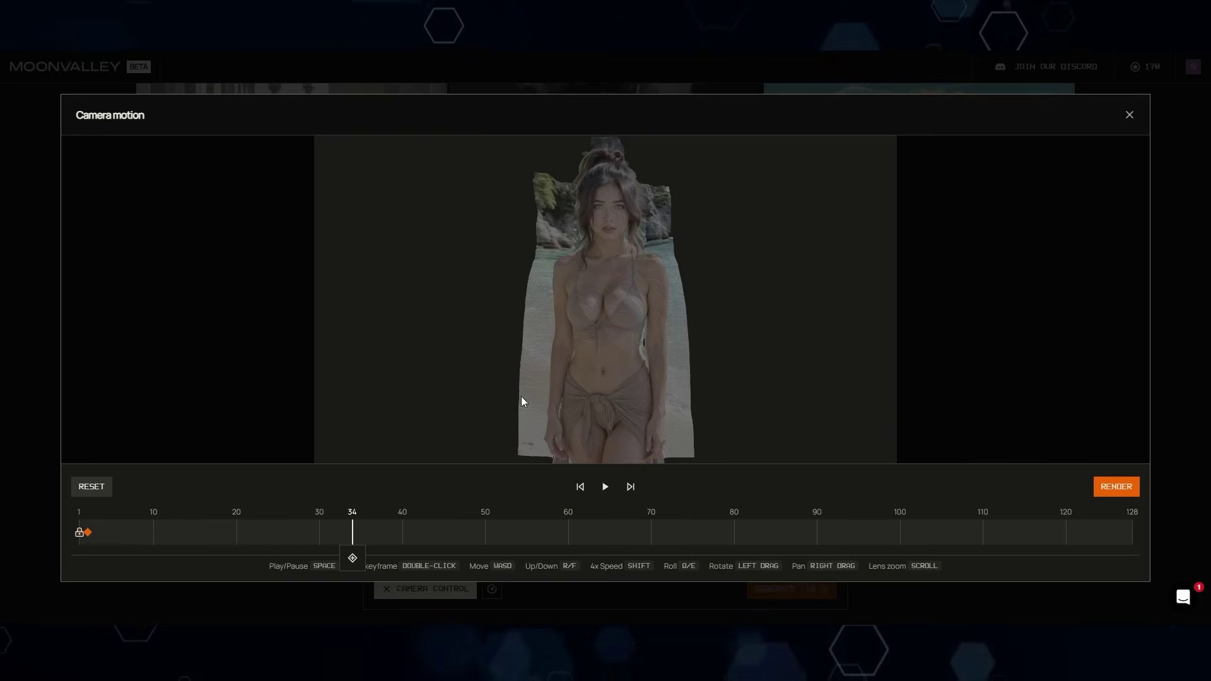
pyautogui.moveTo(522, 402); pyautogui.dragTo(626, 302)
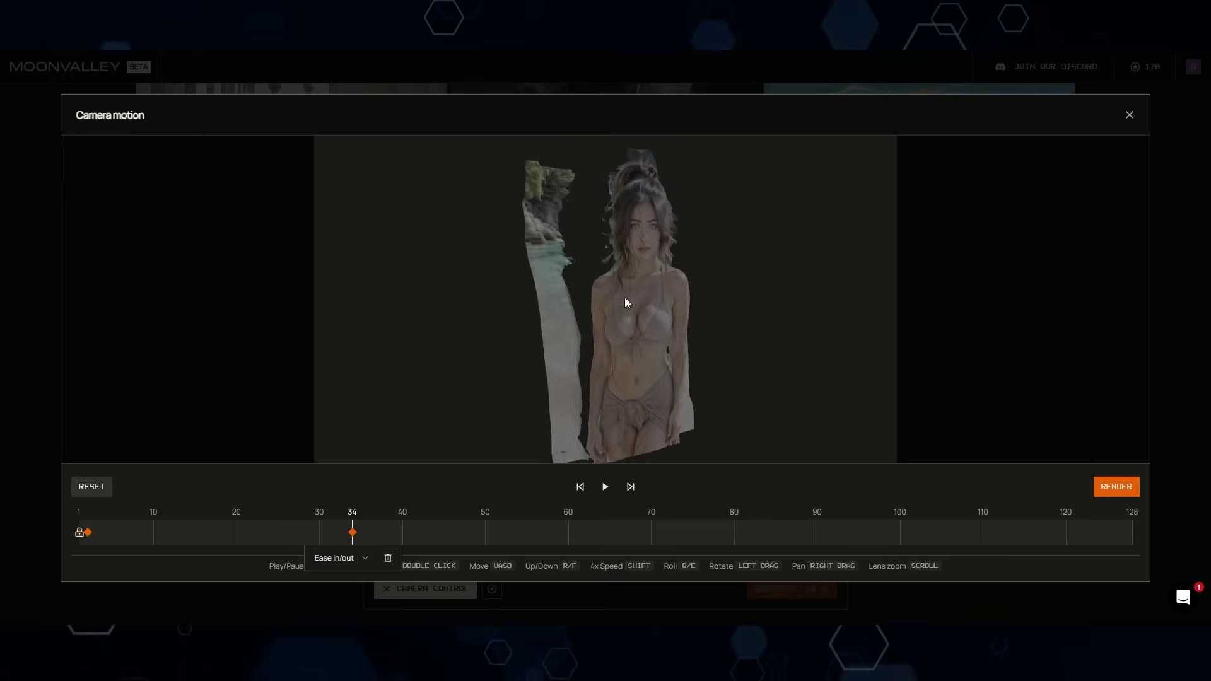
pyautogui.press('w')
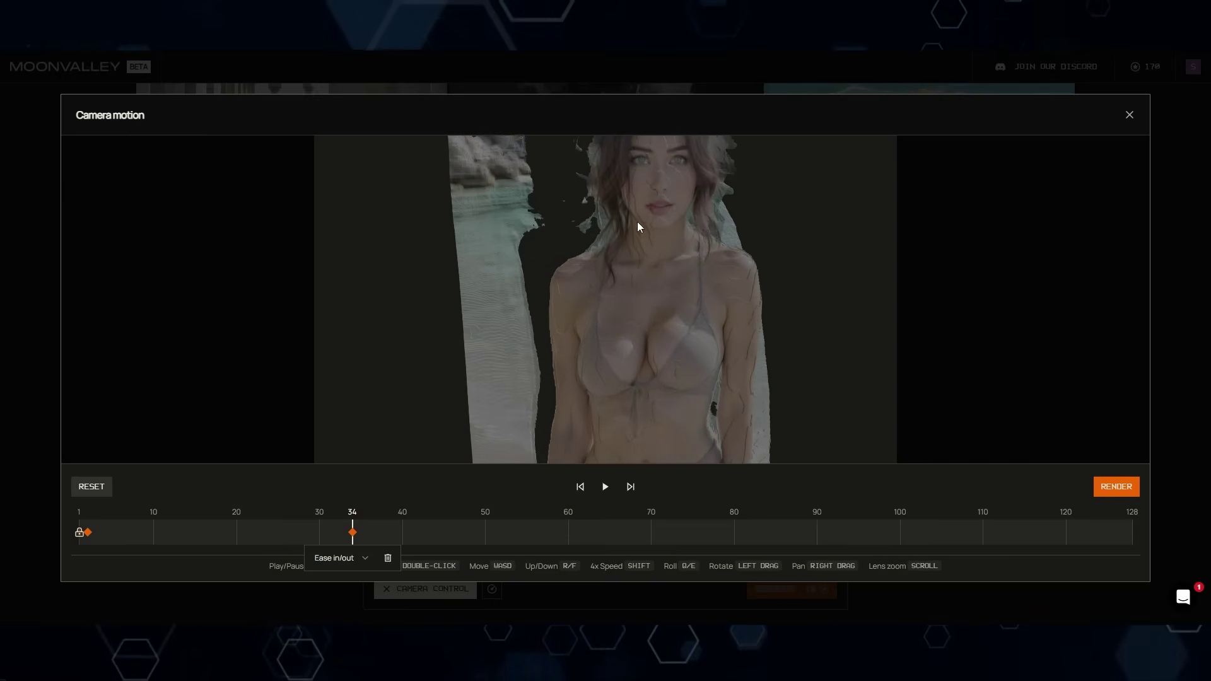
pyautogui.moveTo(637, 222); pyautogui.dragTo(646, 187)
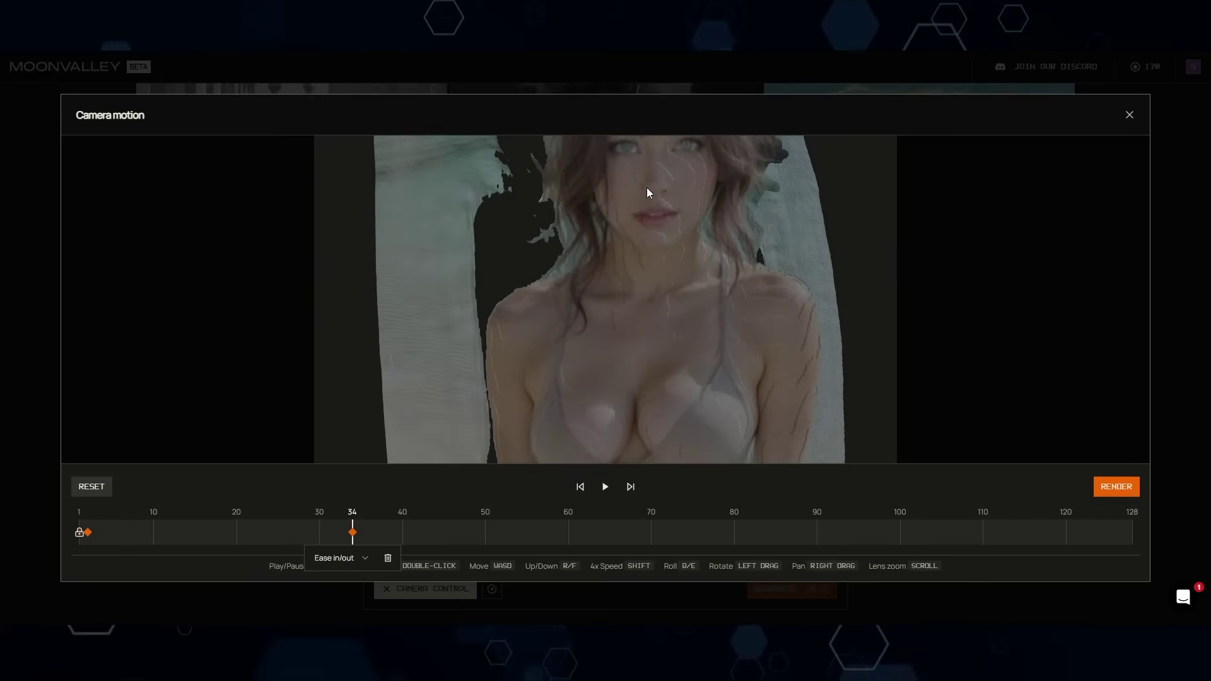
pyautogui.press('s')
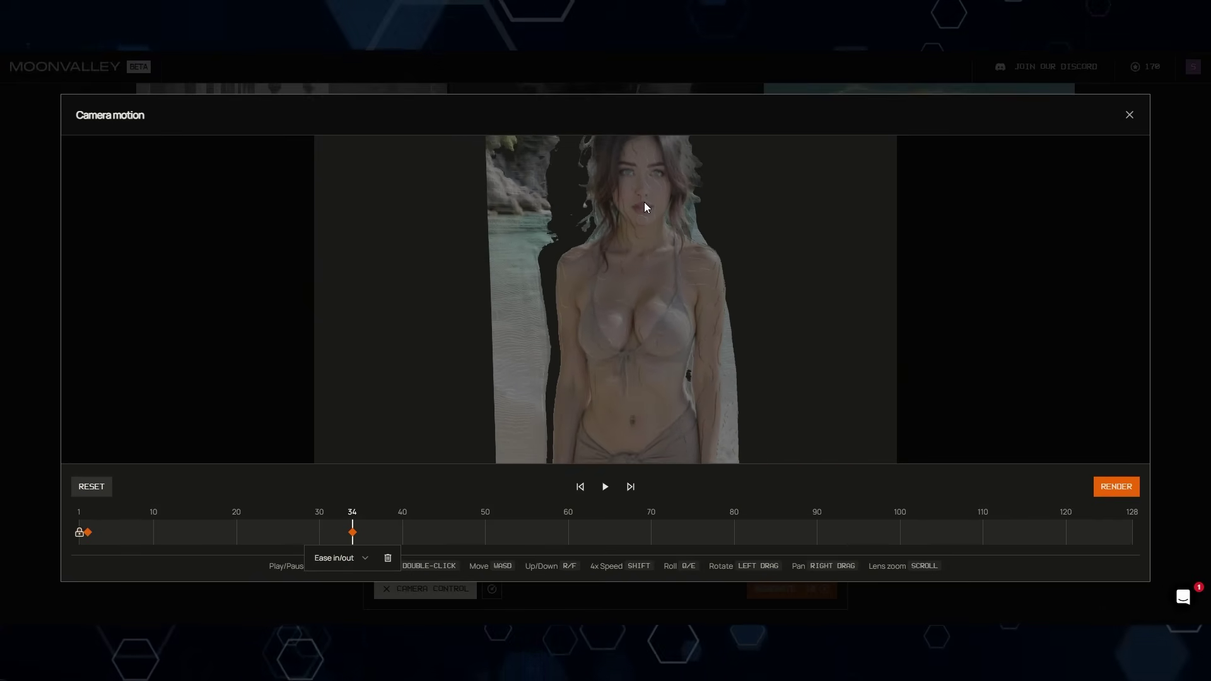
pyautogui.press('w')
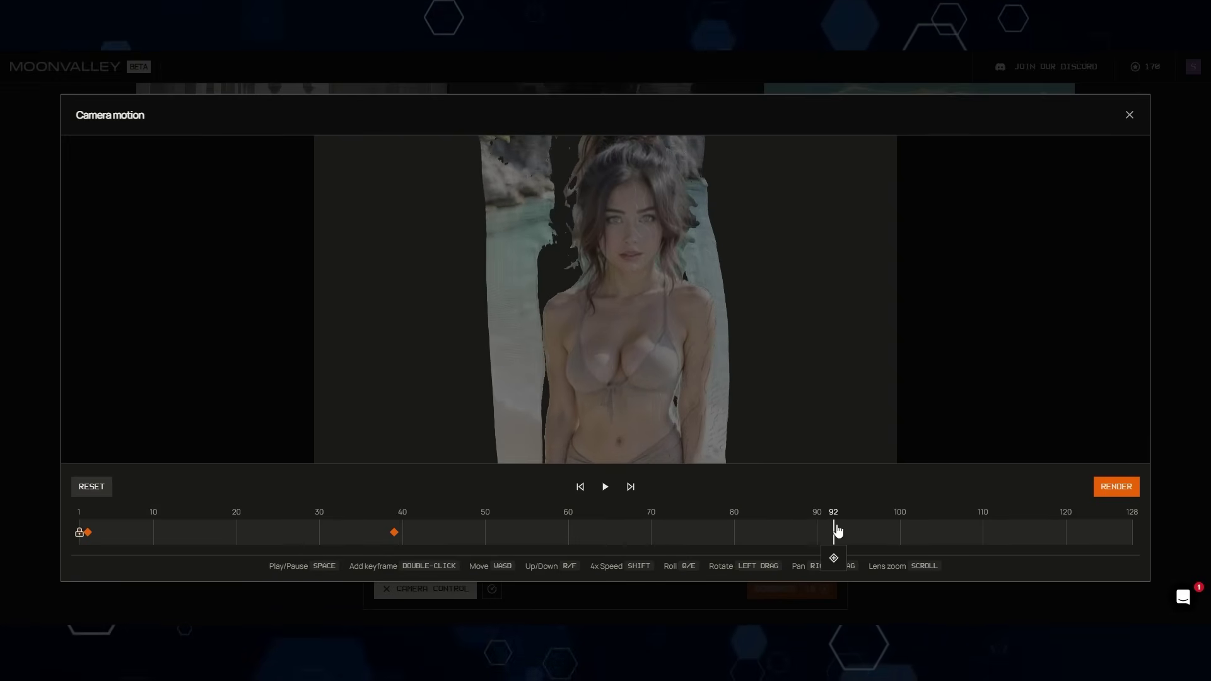
# Create a keyframe at frame 92 with the camera swung around to a close side view of the woman's face
pyautogui.moveTo(663, 233); pyautogui.dragTo(624, 157)
pyautogui.moveTo(656, 238); pyautogui.dragTo(724, 321)
pyautogui.press('d')
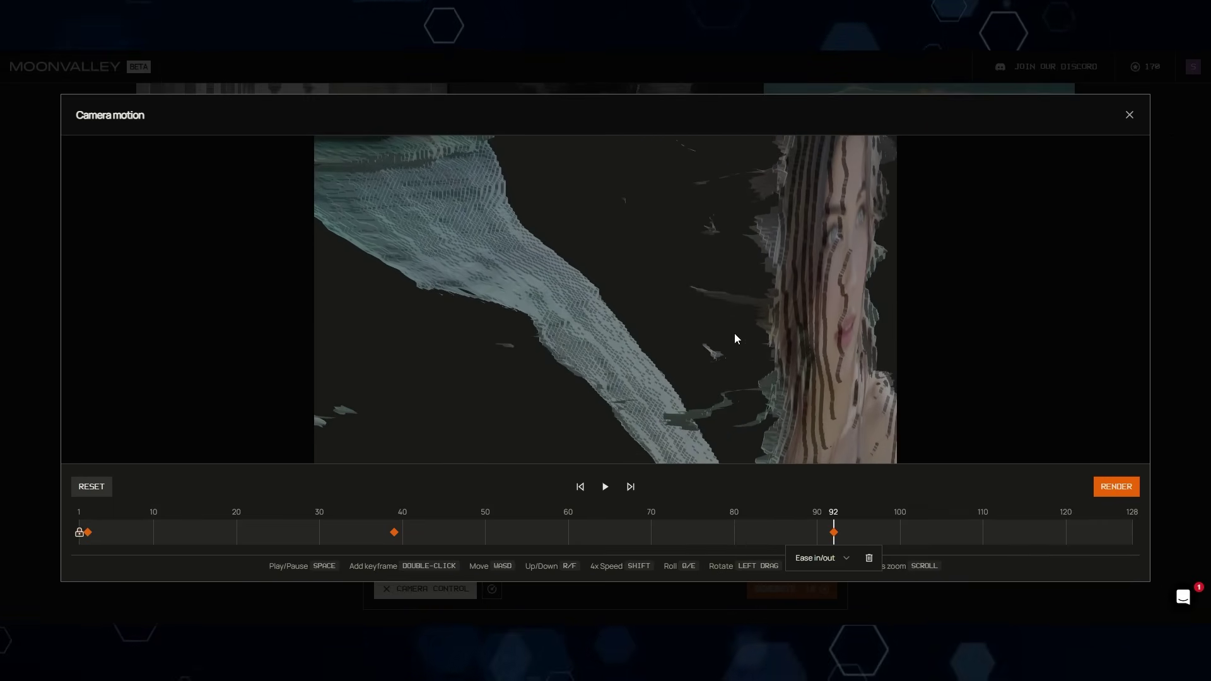
pyautogui.press('d')
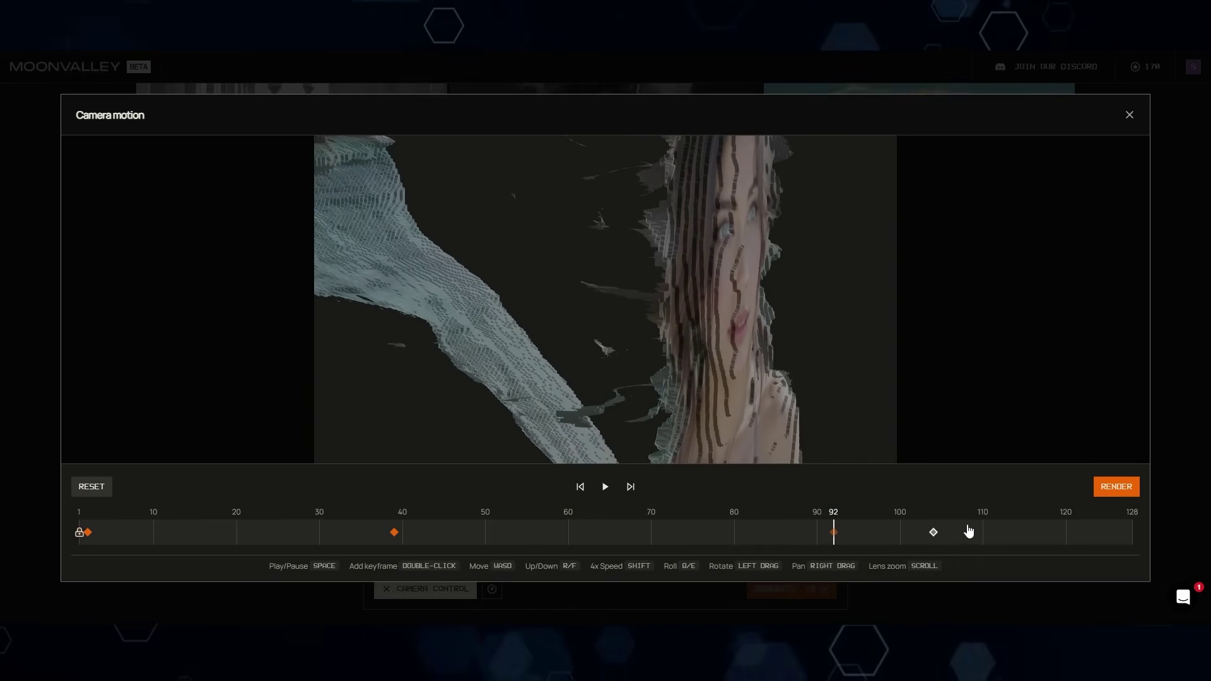
# Respace the camera keyframes, moving the middle one to about frame 52 and the last one to about frame 127
pyautogui.click(967, 532)
pyautogui.click(394, 532)
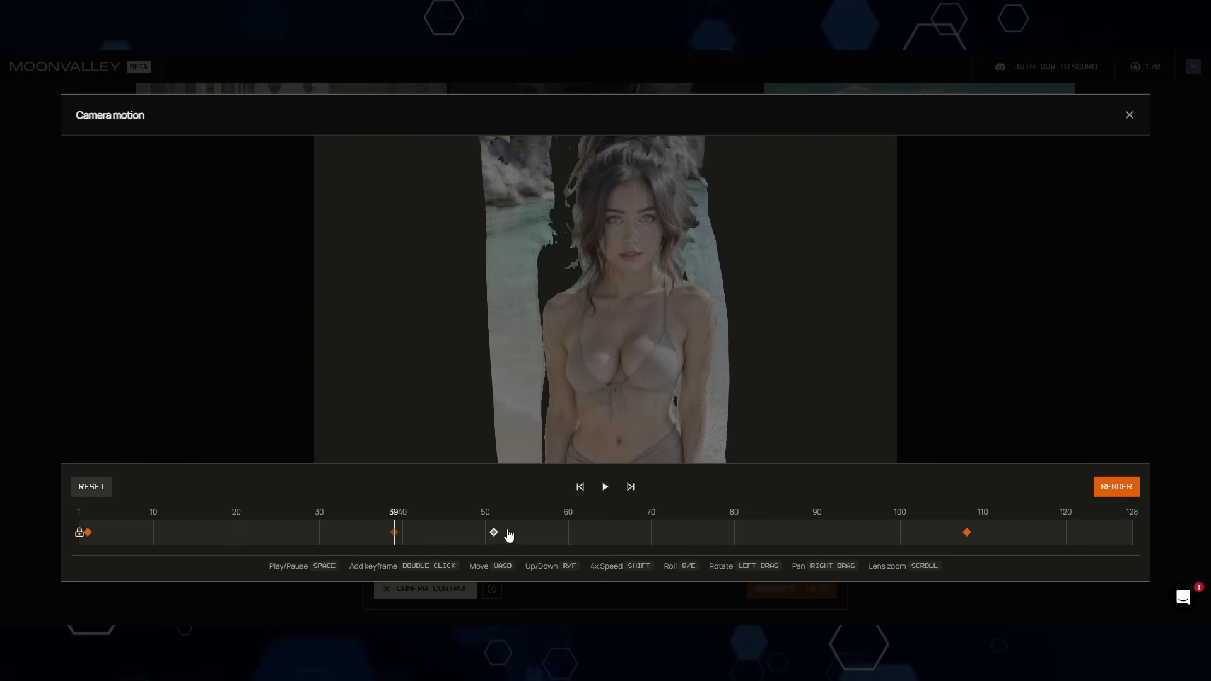
pyautogui.moveTo(967, 531); pyautogui.dragTo(1124, 531)
# Scrub through the camera move from the first frame to near the end and render it
pyautogui.click(88, 531)
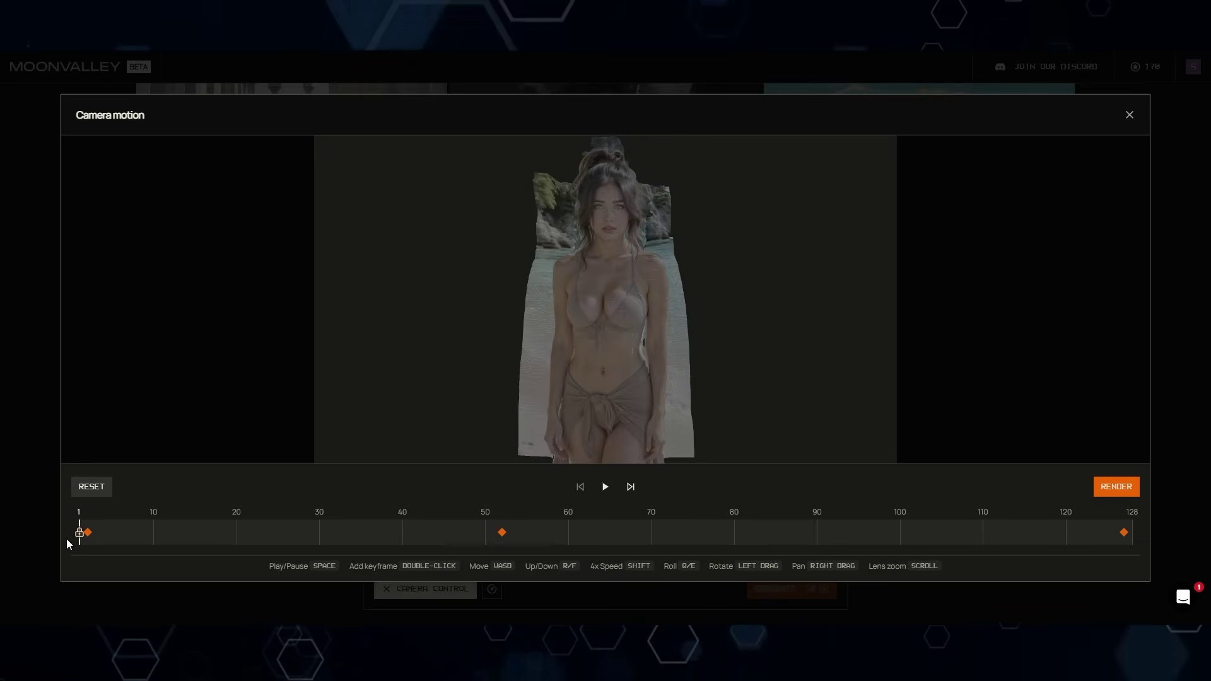
pyautogui.moveTo(121, 541); pyautogui.dragTo(1114, 495)
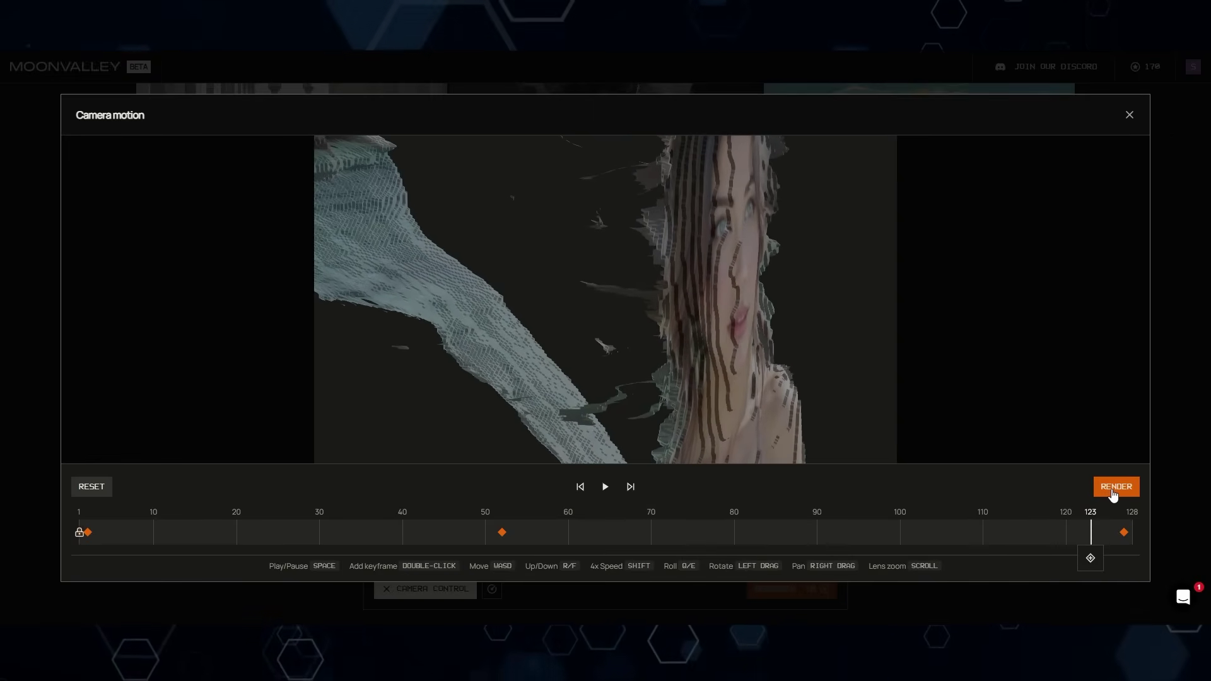
pyautogui.click(1114, 495)
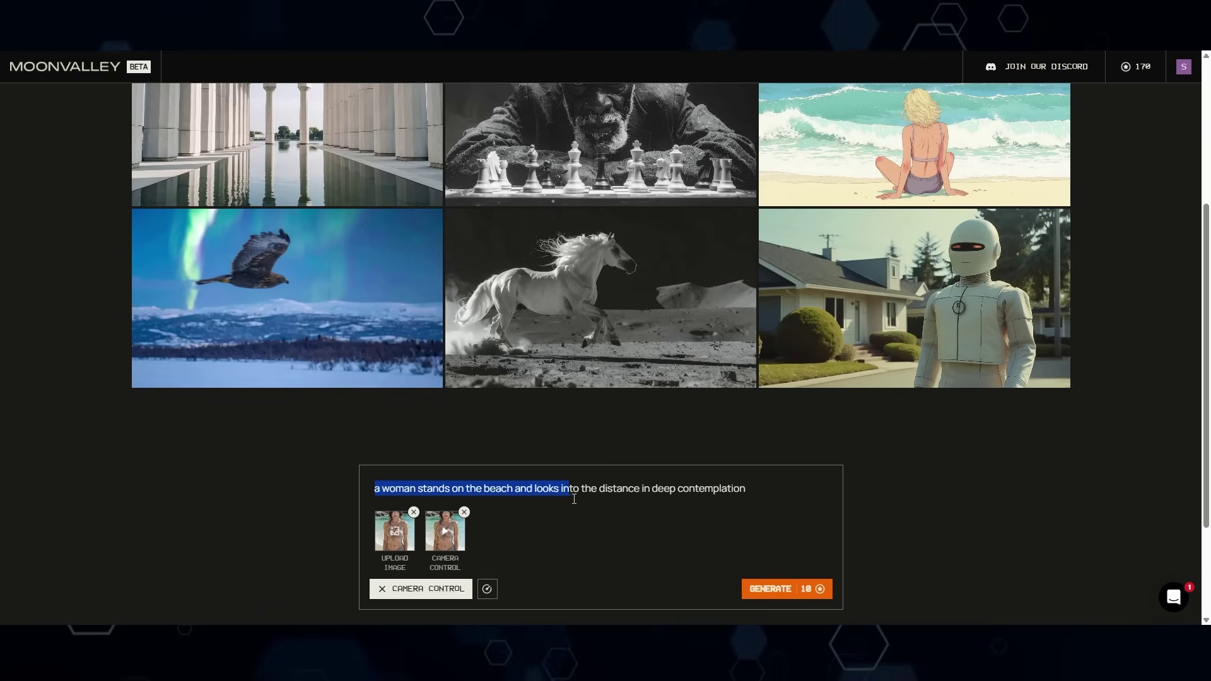
# Generate the video with the prompt "a woman stands on the beach and looks into the distance in deep contemplation"
pyautogui.moveTo(716, 499); pyautogui.dragTo(746, 497)
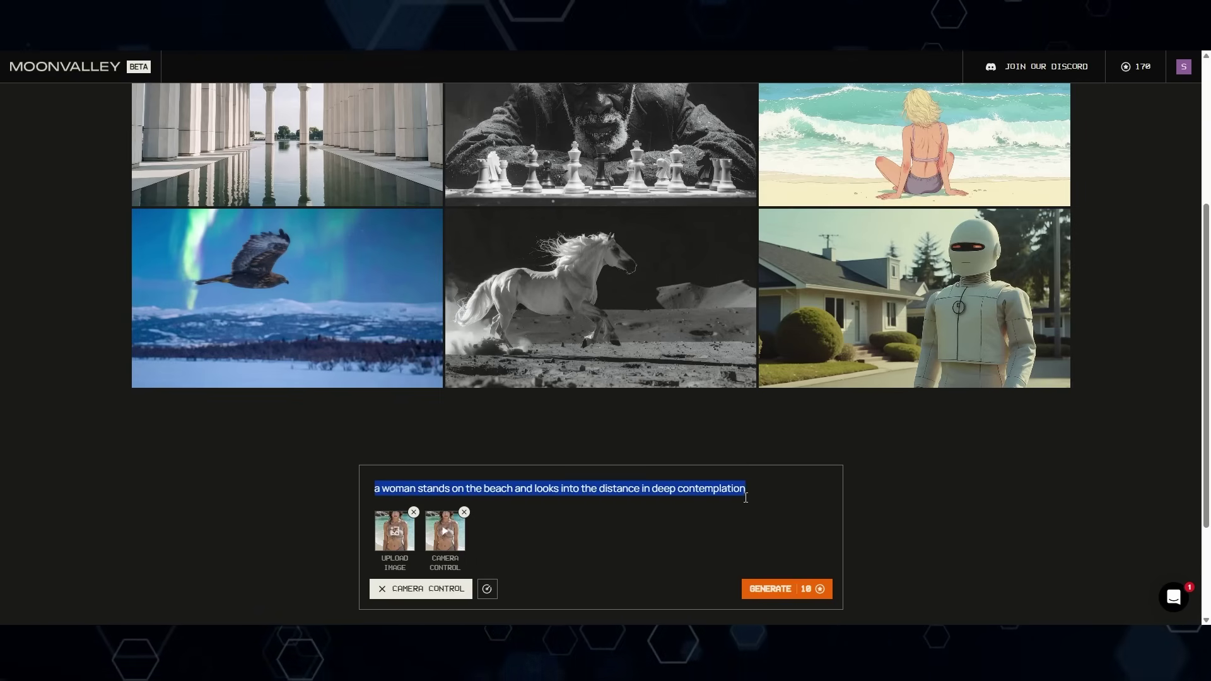
pyautogui.click(785, 595)
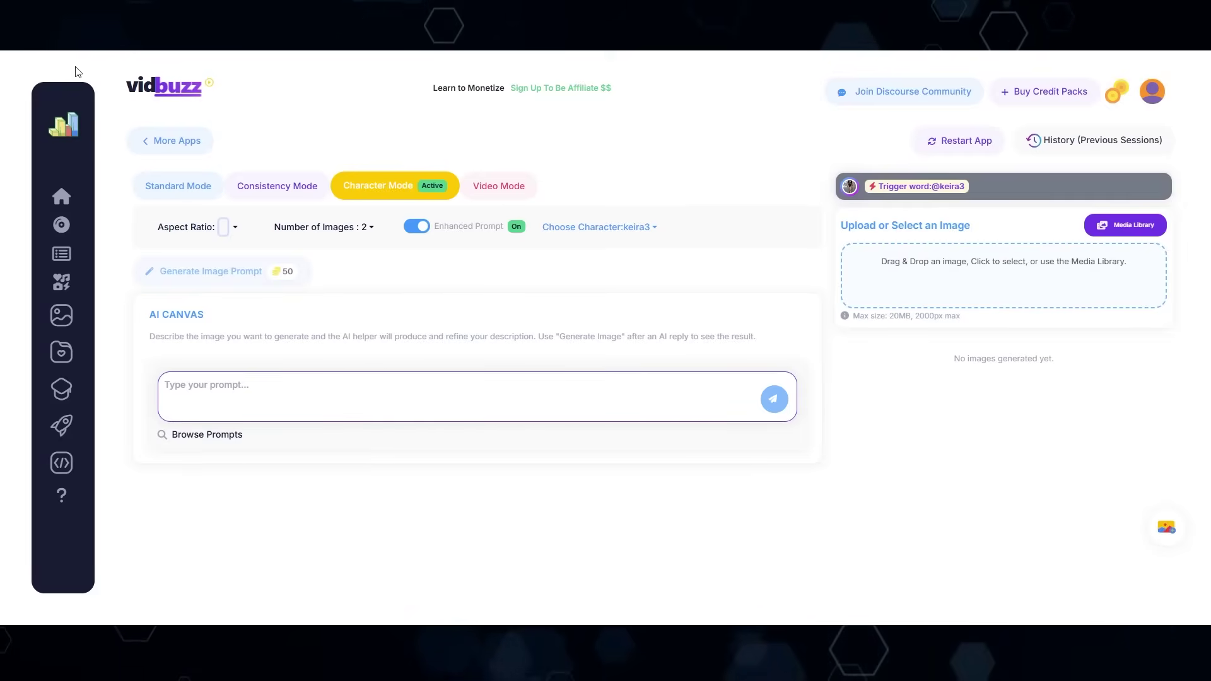
# Switch to vidbuzz and use the media library image of the blonde tennis player in a white dress as the active image
pyautogui.click(1113, 228)
pyautogui.scroll(-3, 648, 232)
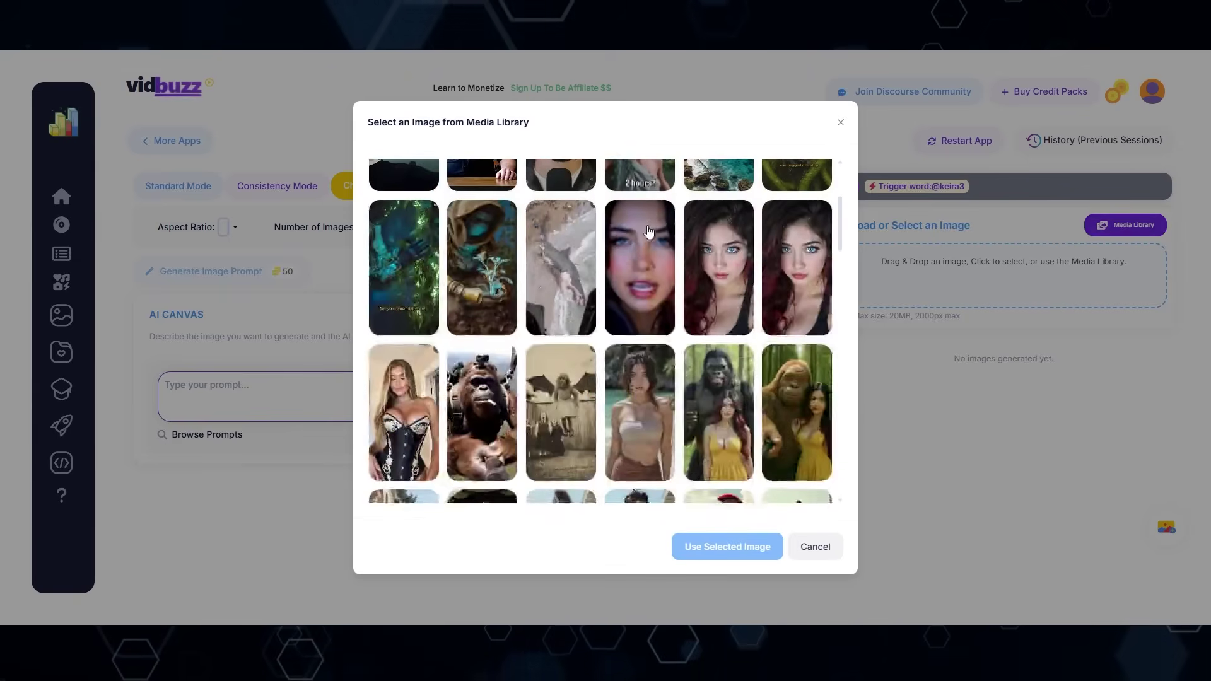
pyautogui.scroll(-10, 649, 231)
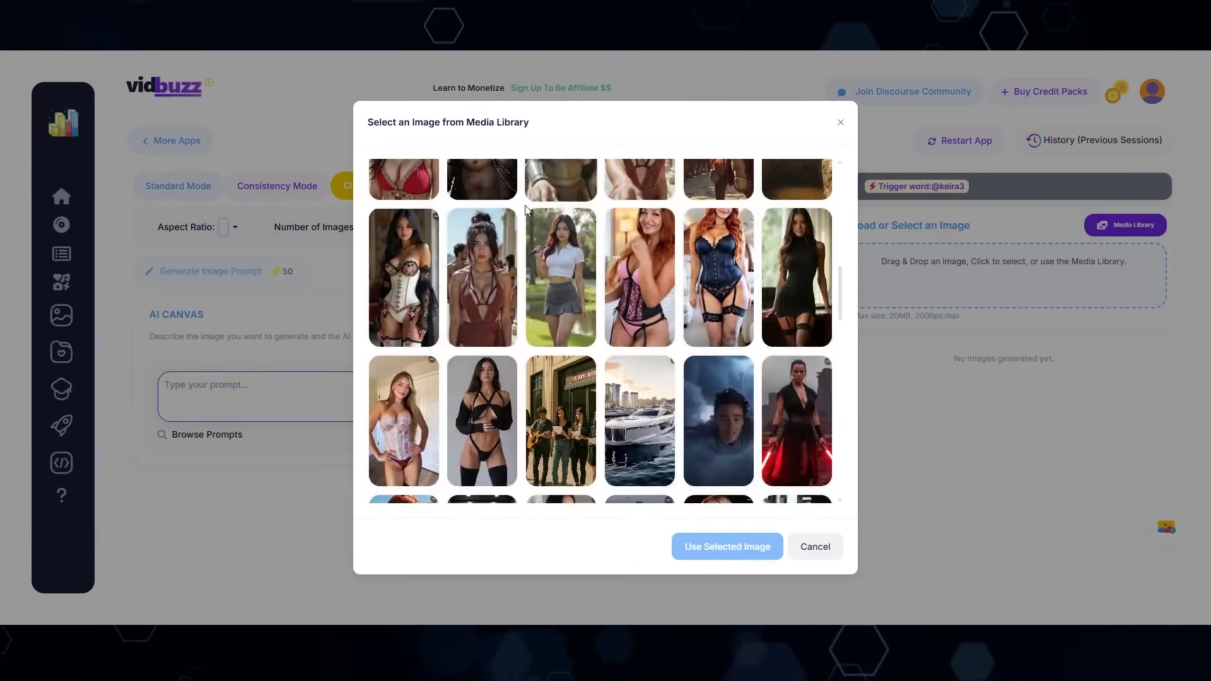
pyautogui.scroll(-15, 526, 208)
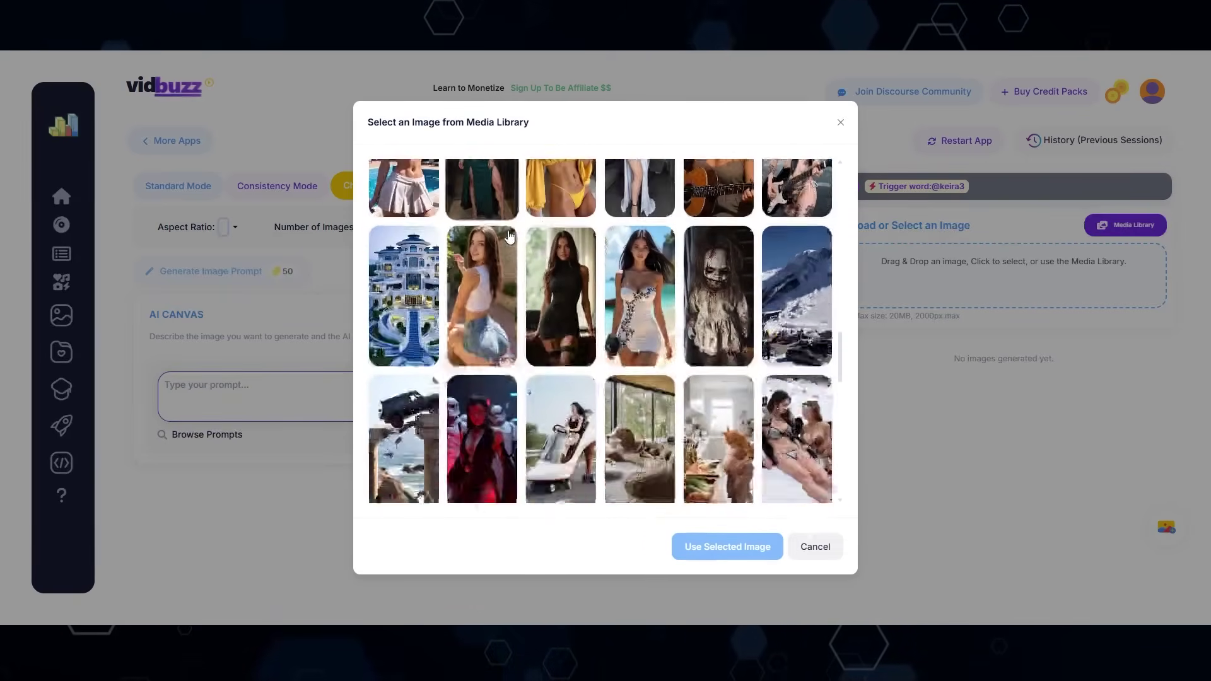
pyautogui.scroll(-5, 510, 236)
pyautogui.scroll(3, 545, 305)
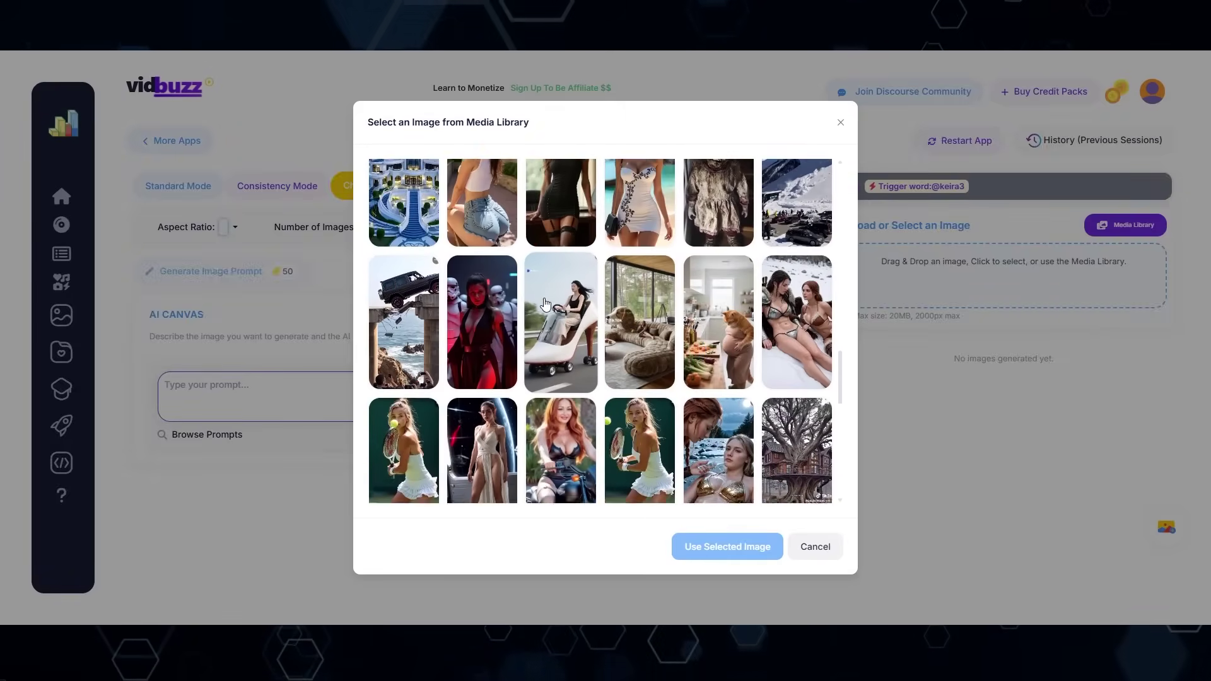
pyautogui.scroll(-2, 546, 305)
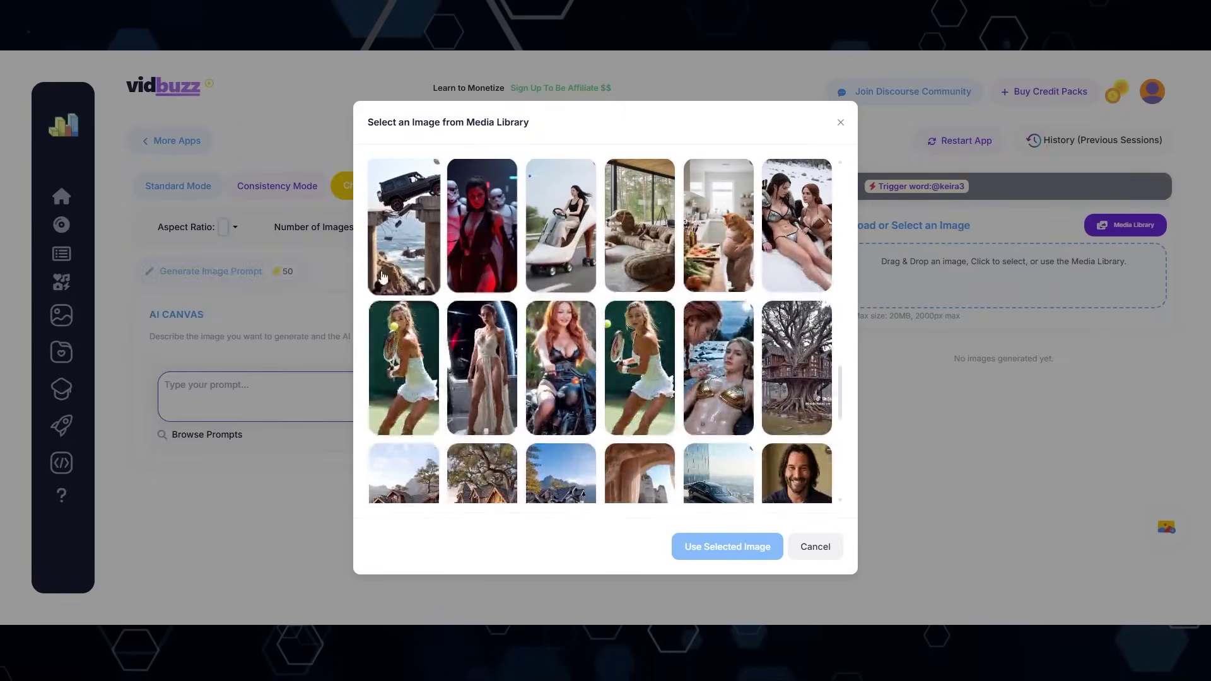
pyautogui.click(411, 339)
pyautogui.click(725, 551)
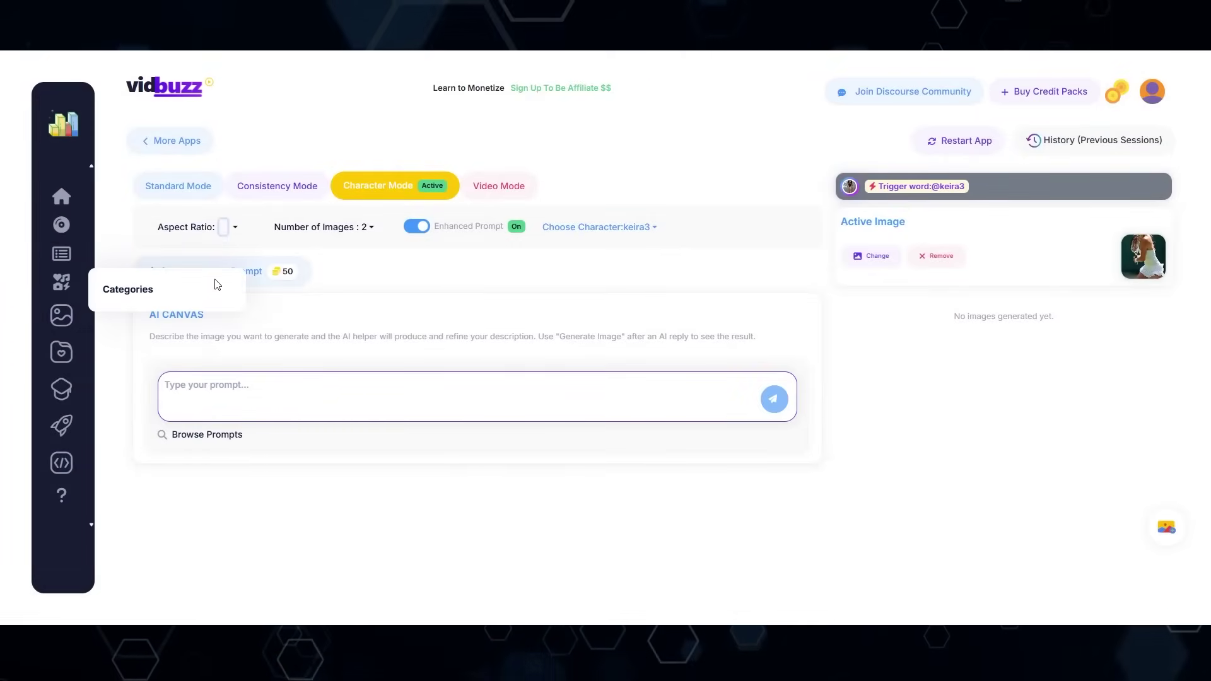
# Generate a text prompt from the active tennis image and create new images from it with the keira3 character
pyautogui.click(252, 270)
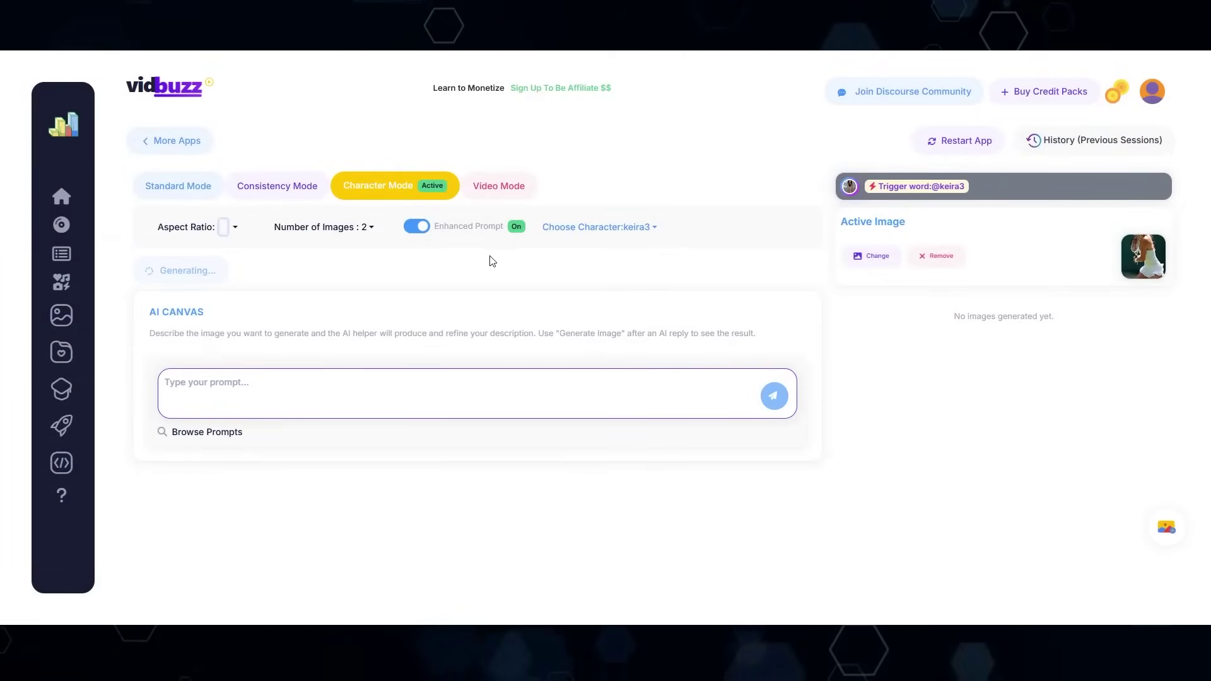
pyautogui.click(605, 230)
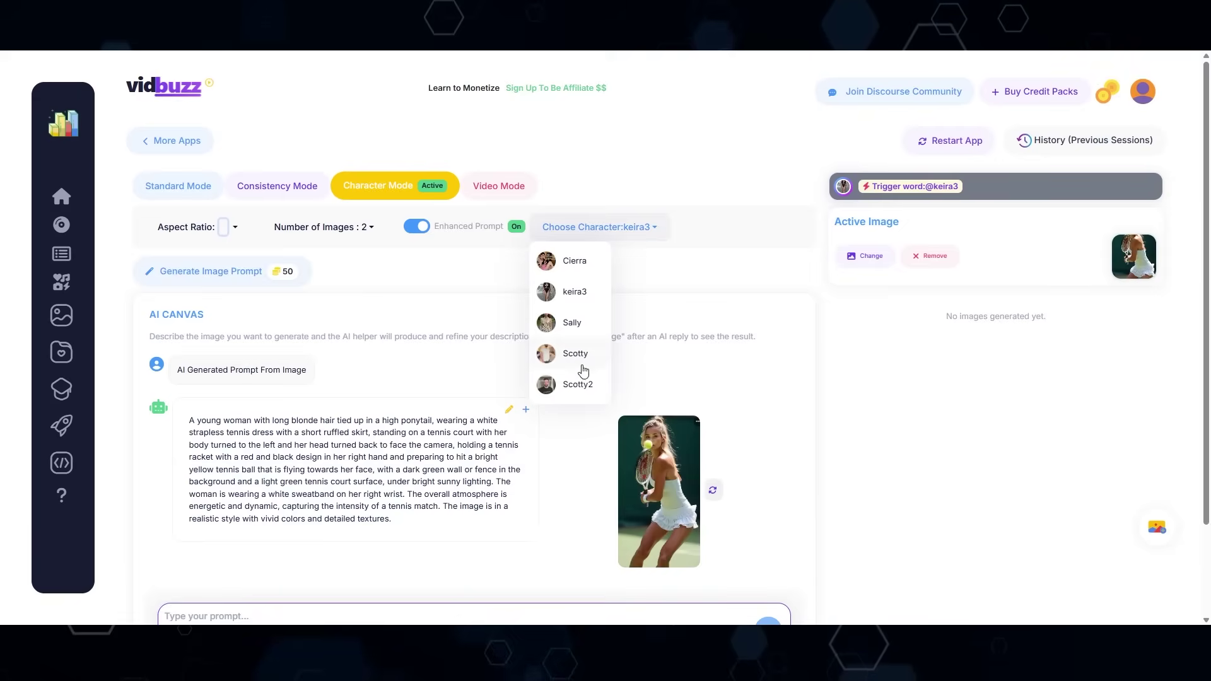
pyautogui.click(579, 300)
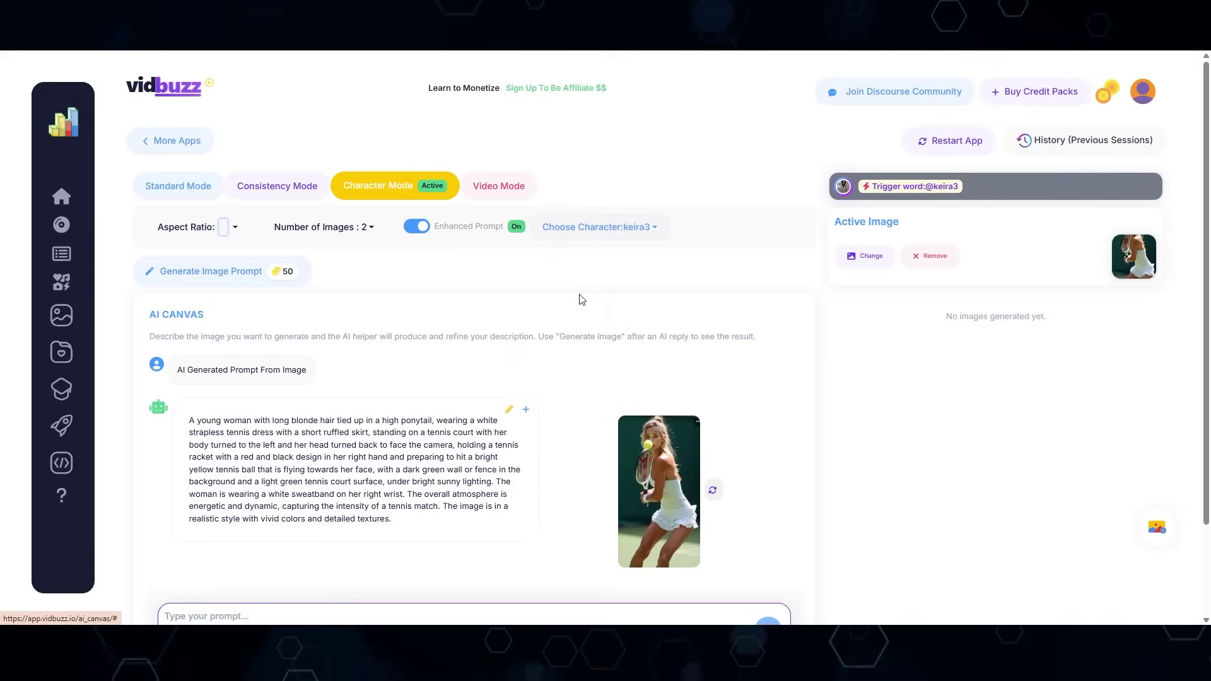
pyautogui.click(712, 490)
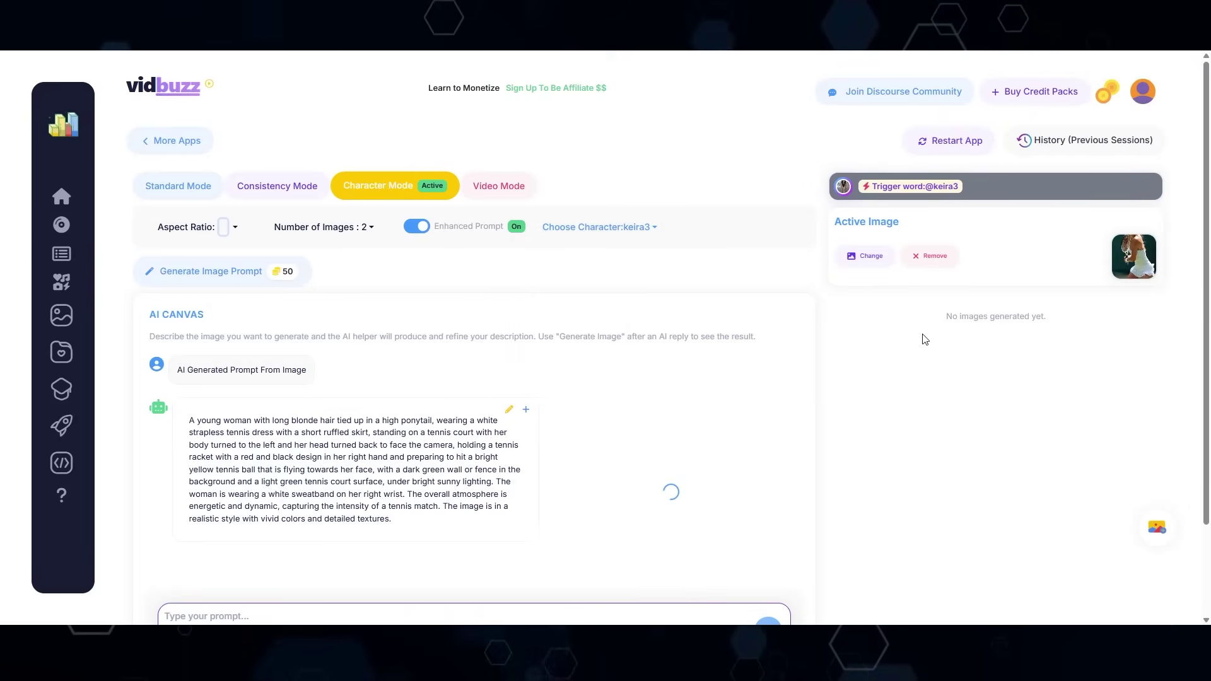
# Review the generated tennis images and view the first one enlarged
pyautogui.scroll(-2, 946, 347)
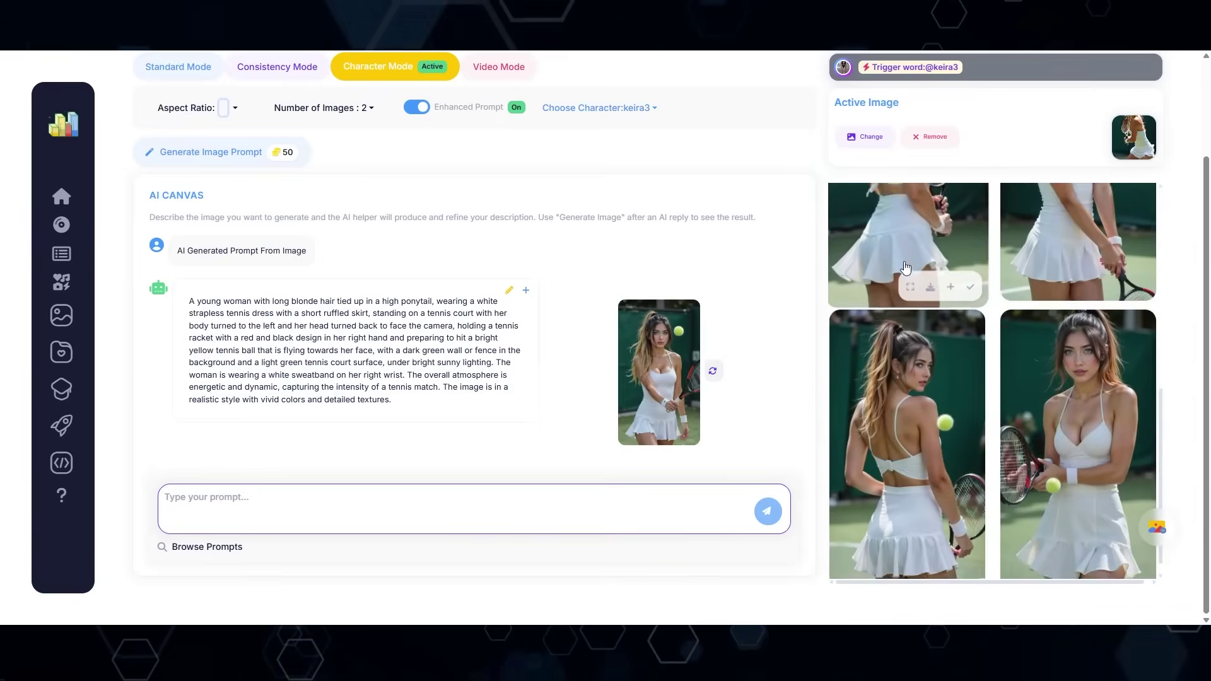
pyautogui.scroll(2, 976, 361)
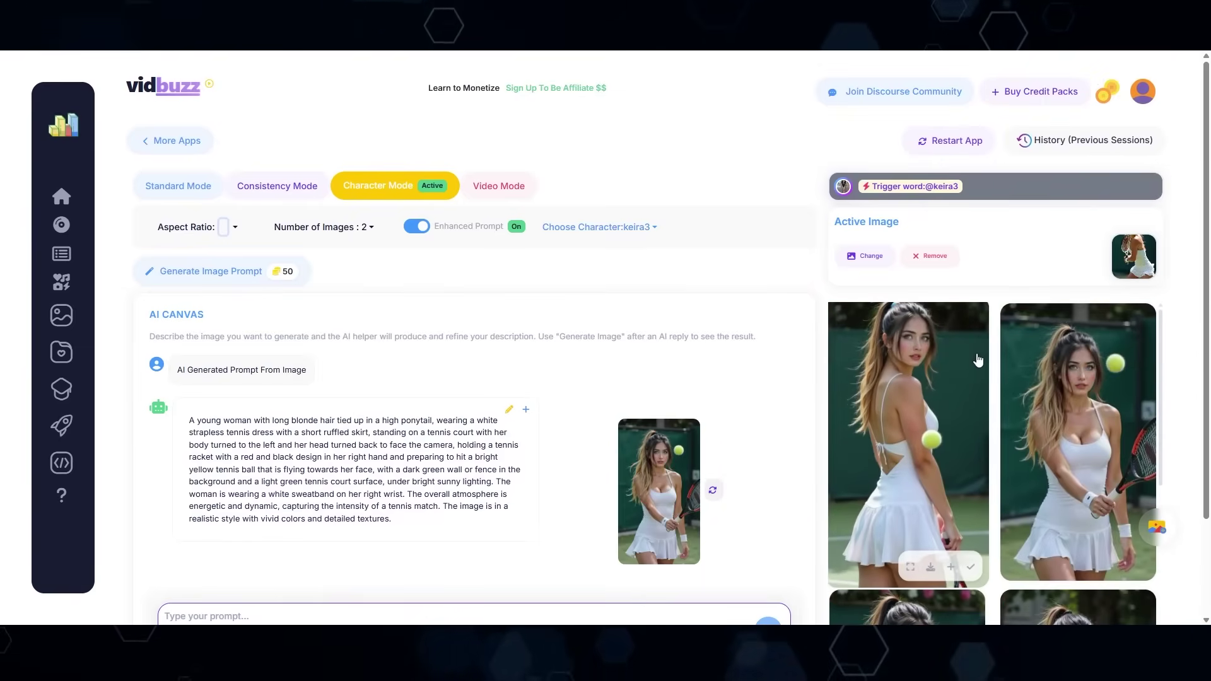
pyautogui.click(908, 569)
pyautogui.click(751, 211)
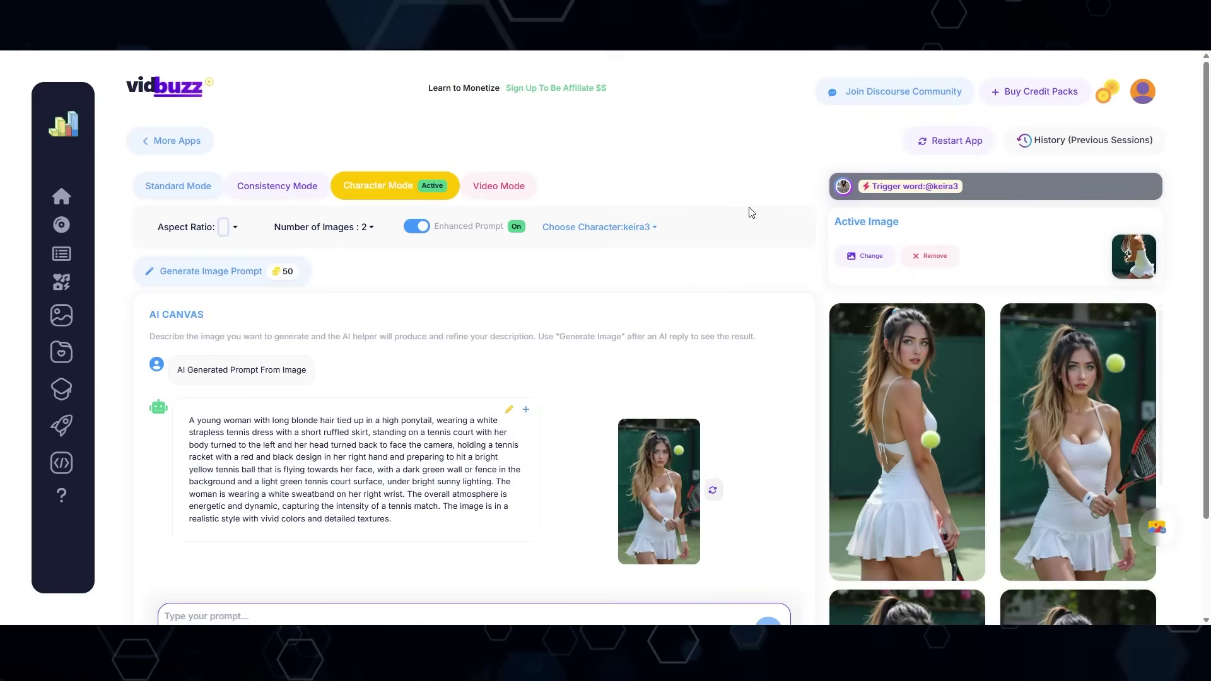
# Ask the AI canvas to revise the tennis prompt with the request "change the charactew to a man"
pyautogui.scroll(-2, 690, 216)
pyautogui.click(260, 501)
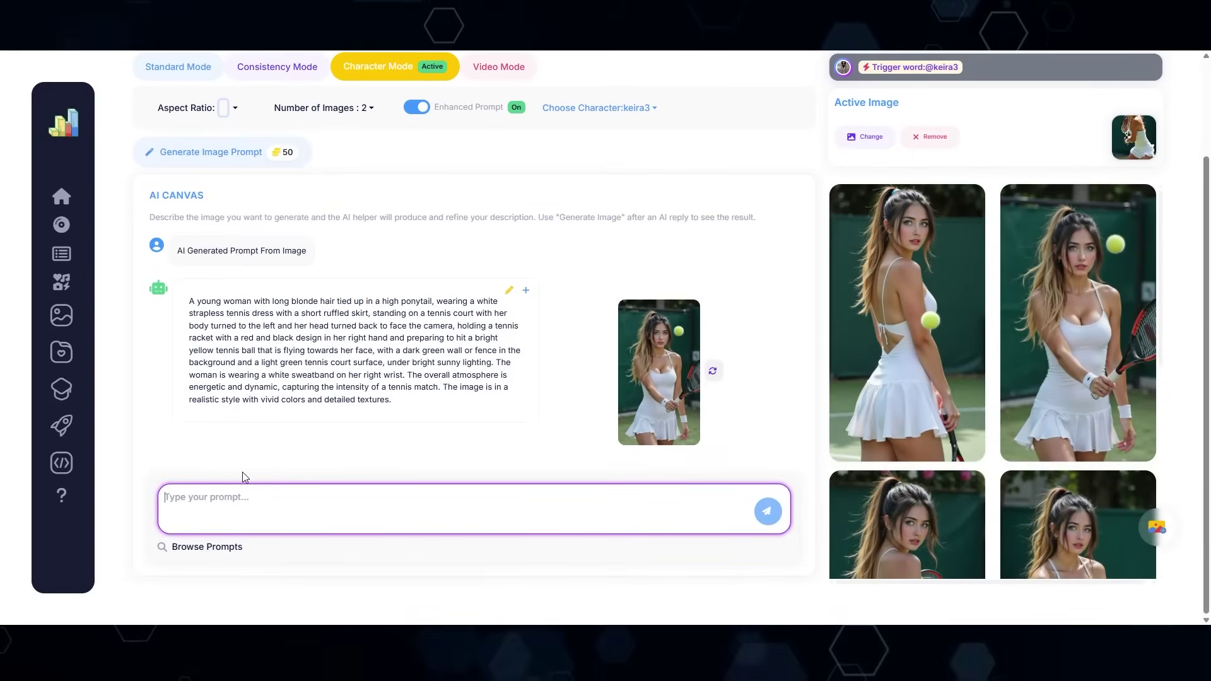
pyautogui.write('change the c')
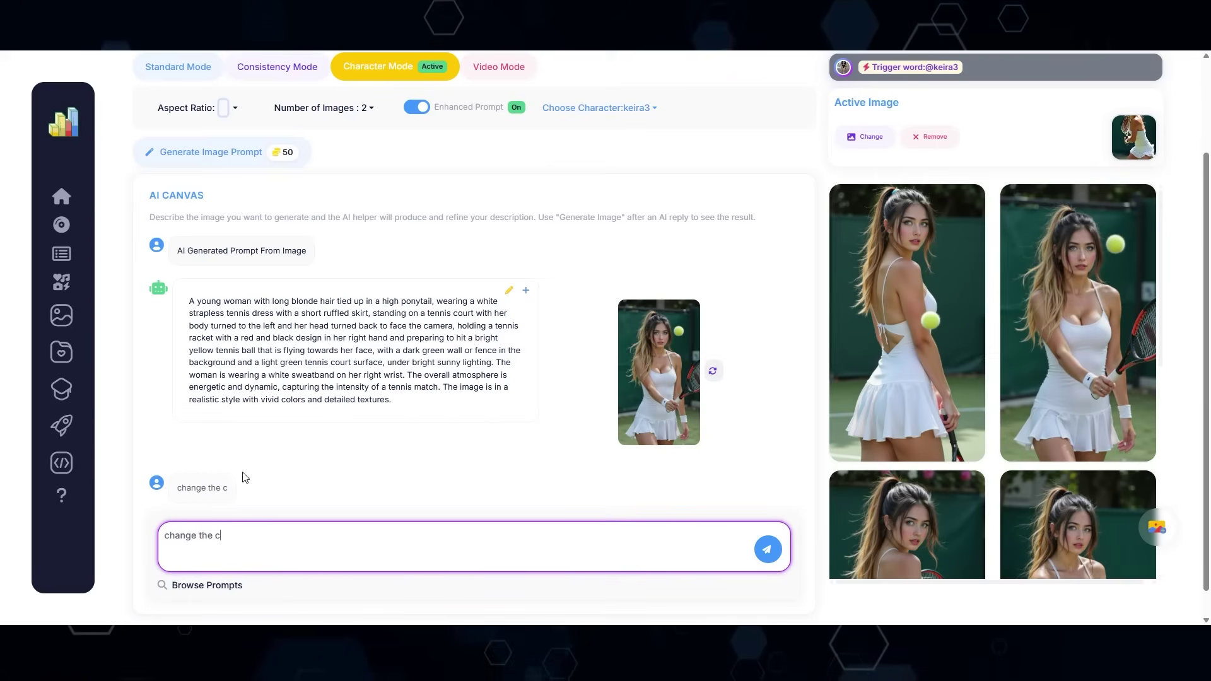
pyautogui.write('haractew to a man')
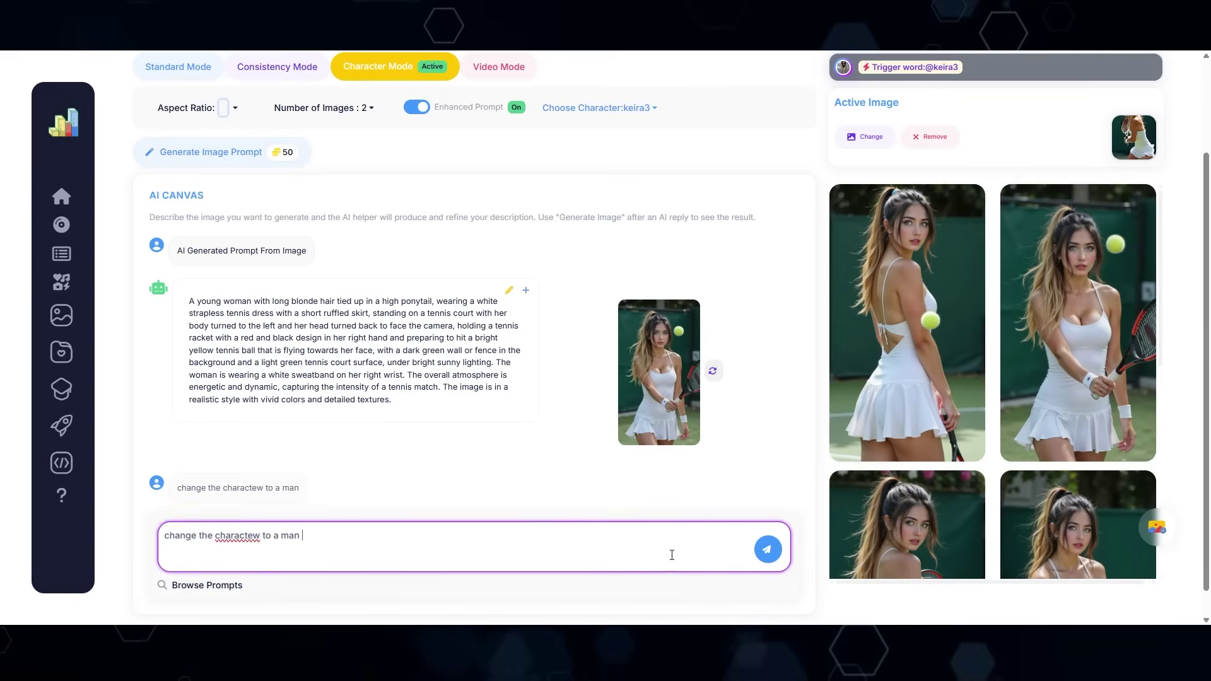
pyautogui.click(768, 550)
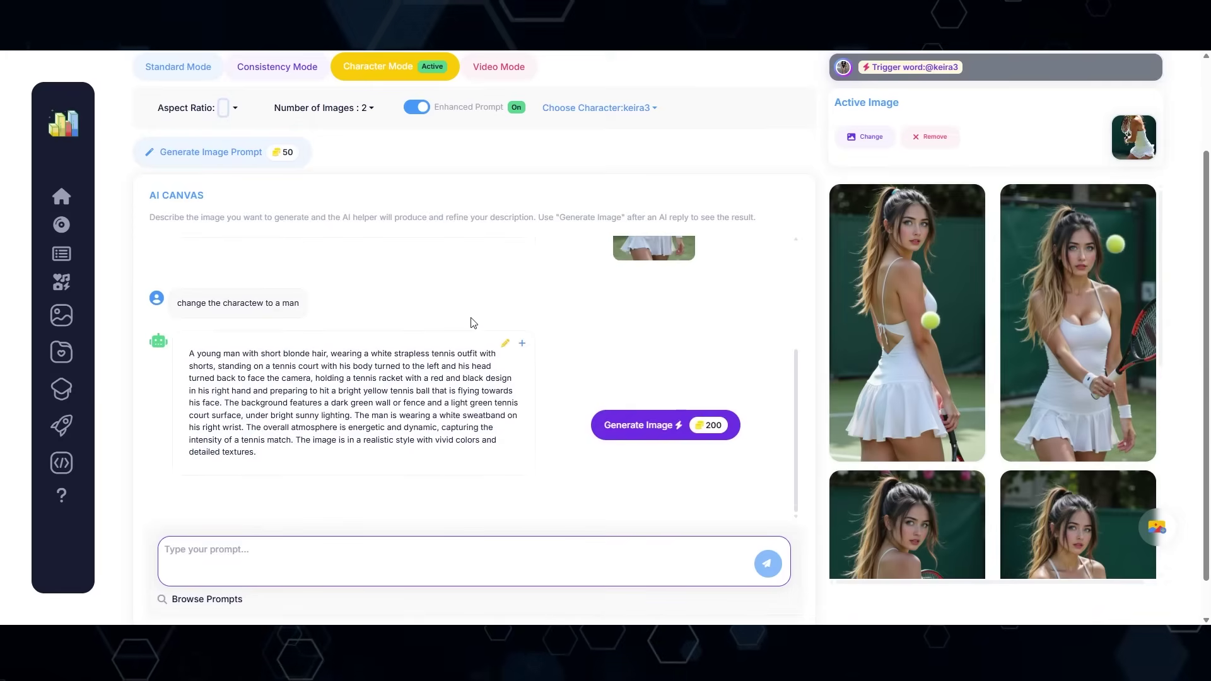
# Choose the Scotty2 character and generate images from the revised male tennis player prompt
pyautogui.click(656, 109)
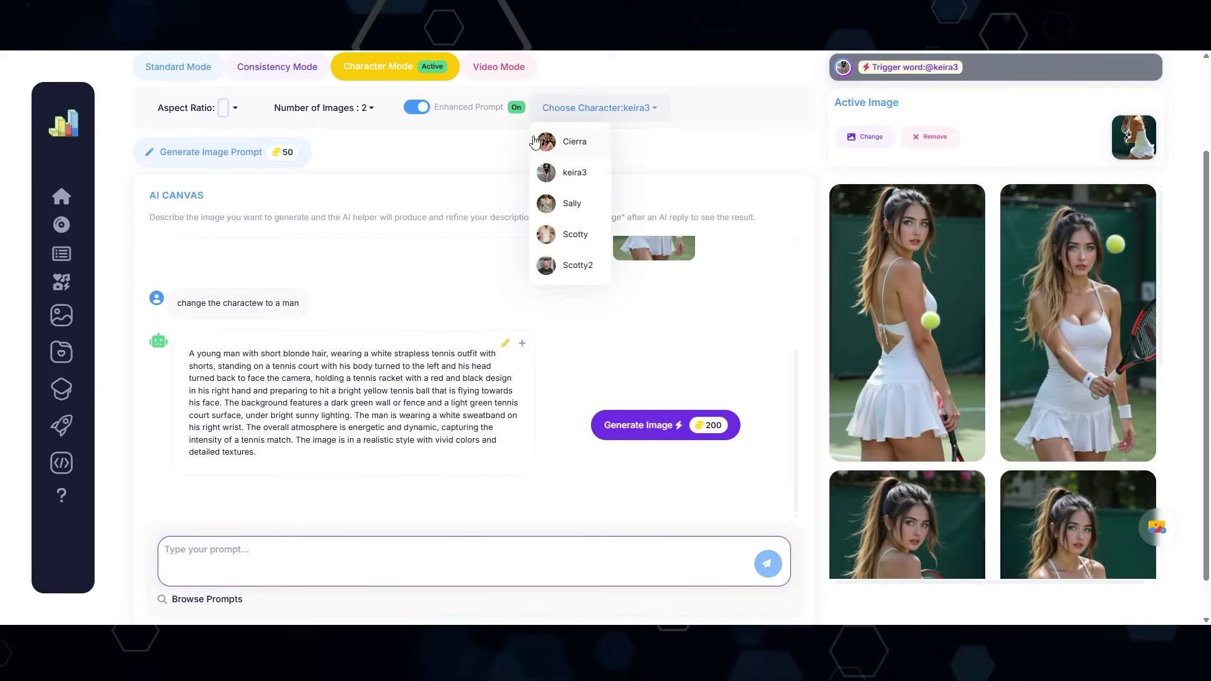
pyautogui.click(571, 266)
pyautogui.click(656, 432)
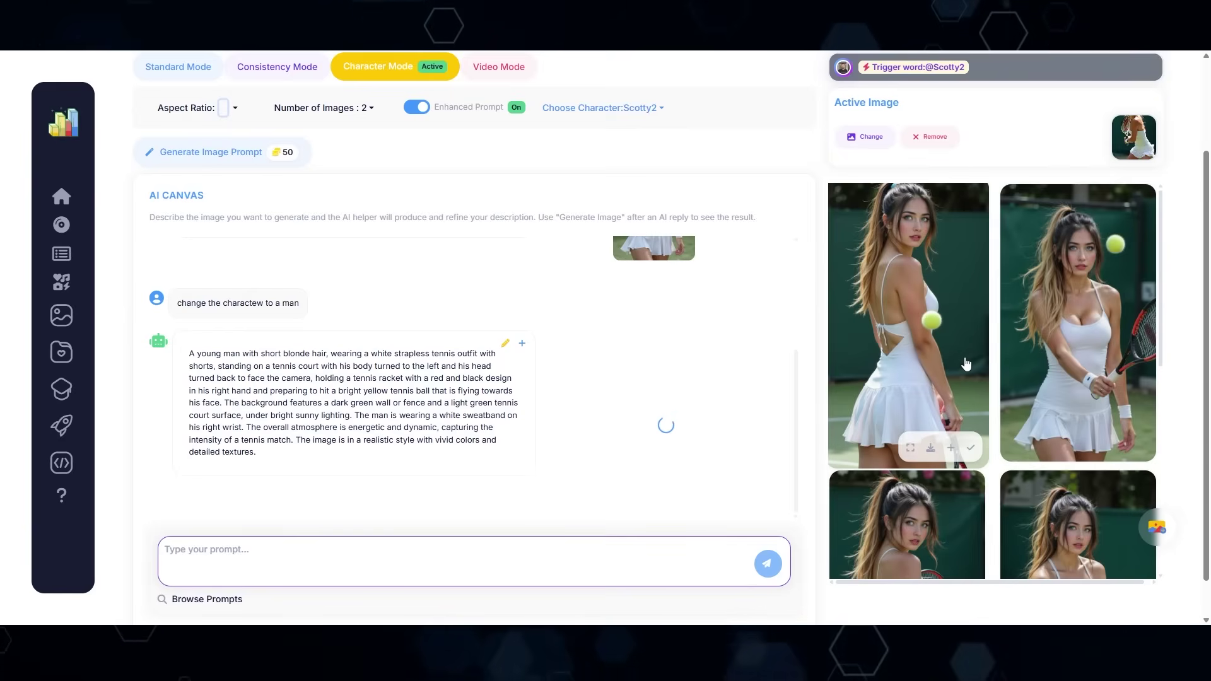
# View the first generated image of the male tennis player enlarged and download it
pyautogui.scroll(1, 933, 403)
pyautogui.click(913, 511)
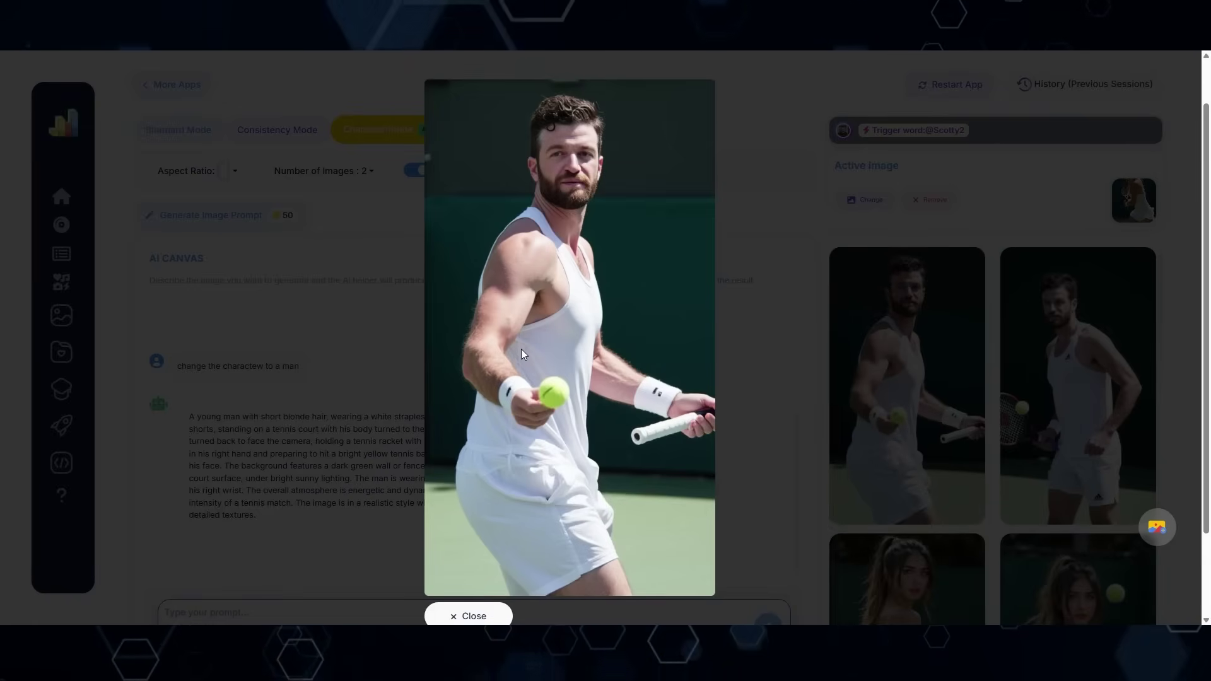
pyautogui.click(935, 523)
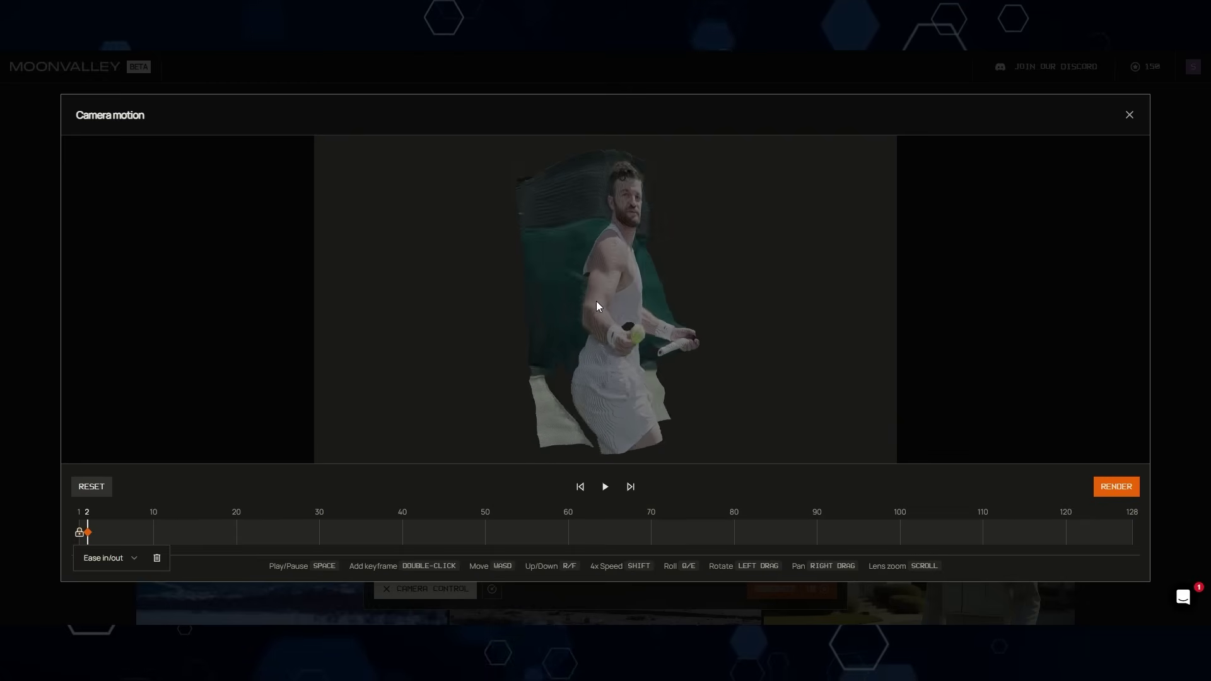
# Switch to Moonvalley, orbit the camera around the tennis player for keyframes near frames 2, 64 and 127, and preview the motion
pyautogui.moveTo(514, 285); pyautogui.dragTo(581, 322)
pyautogui.click(97, 536)
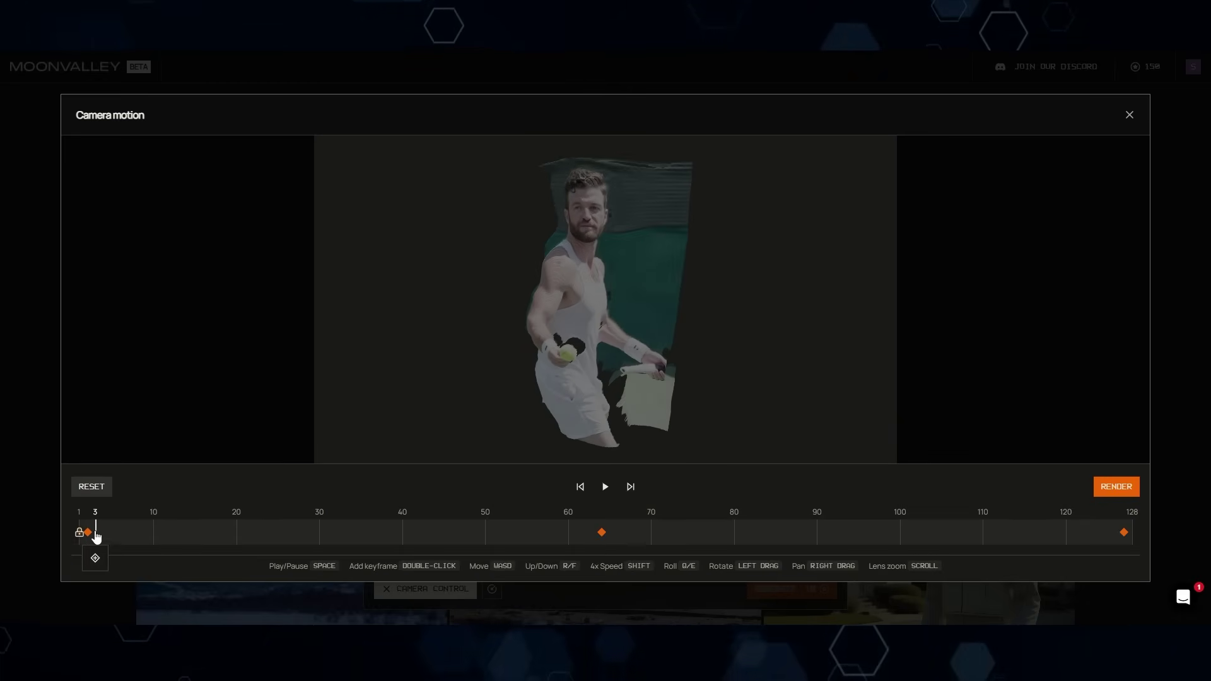
pyautogui.moveTo(170, 539); pyautogui.dragTo(1113, 516)
# Generate the camera motion video with the prompt "A man tosses a tennis ball into the air and hits it." and review the results
pyautogui.moveTo(375, 489); pyautogui.dragTo(386, 492)
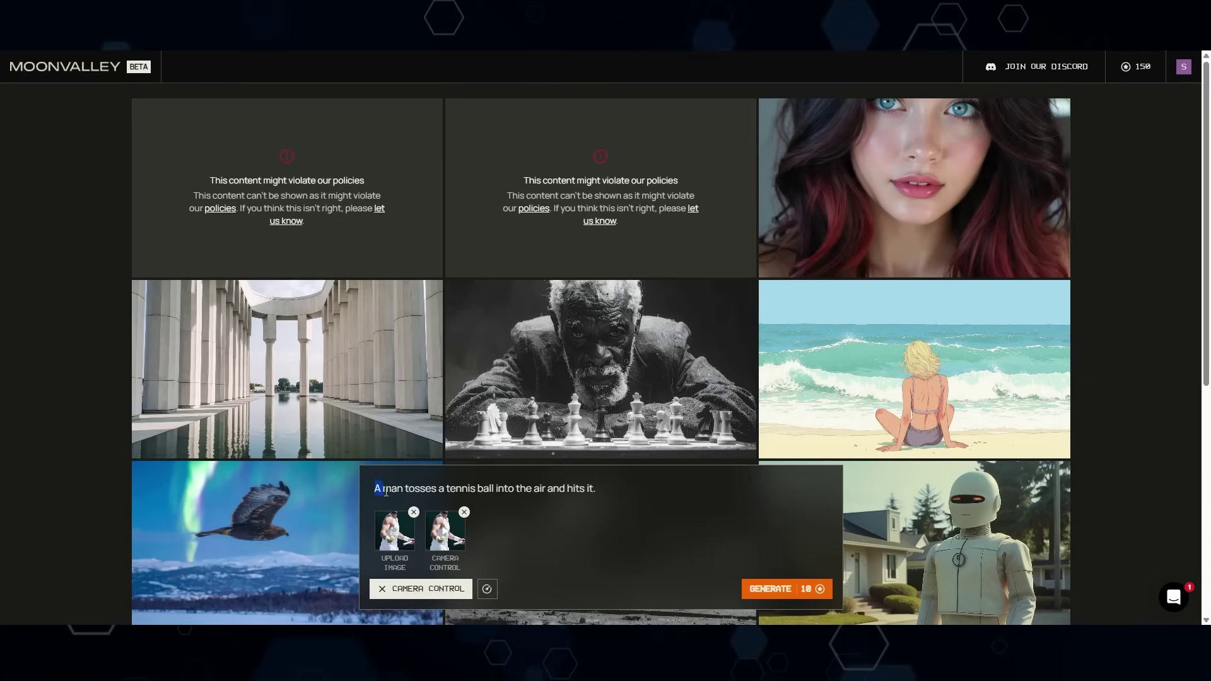
pyautogui.moveTo(531, 497); pyautogui.dragTo(549, 494)
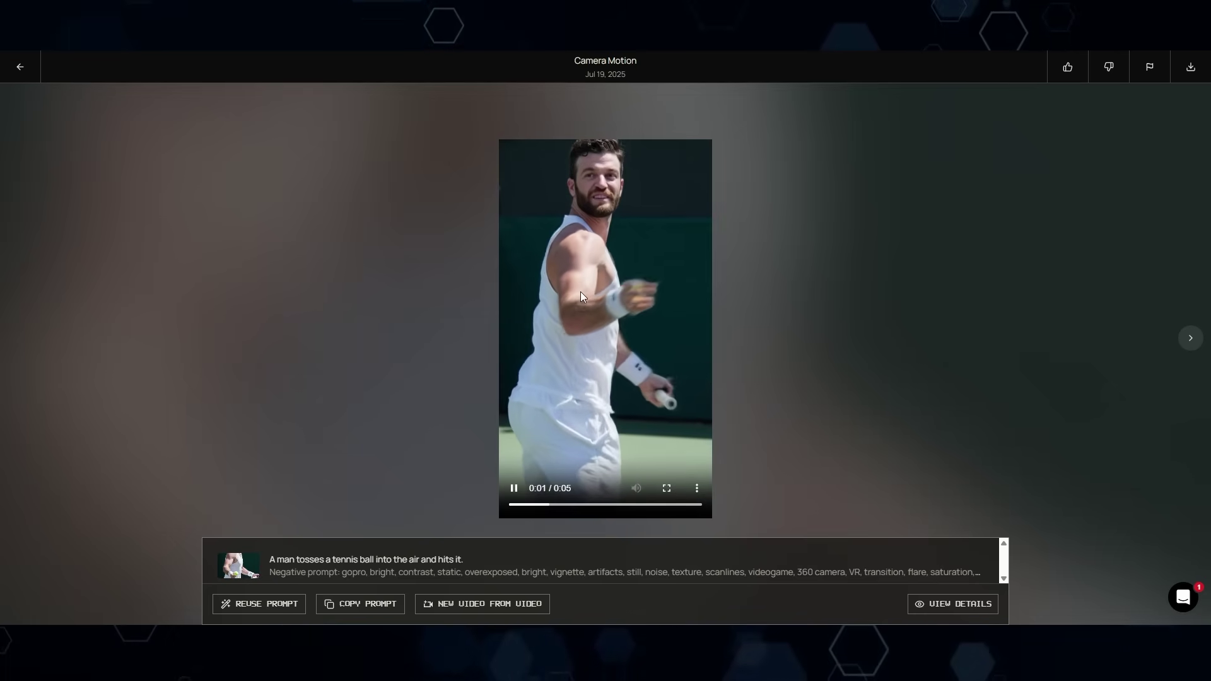
pyautogui.press('Right')
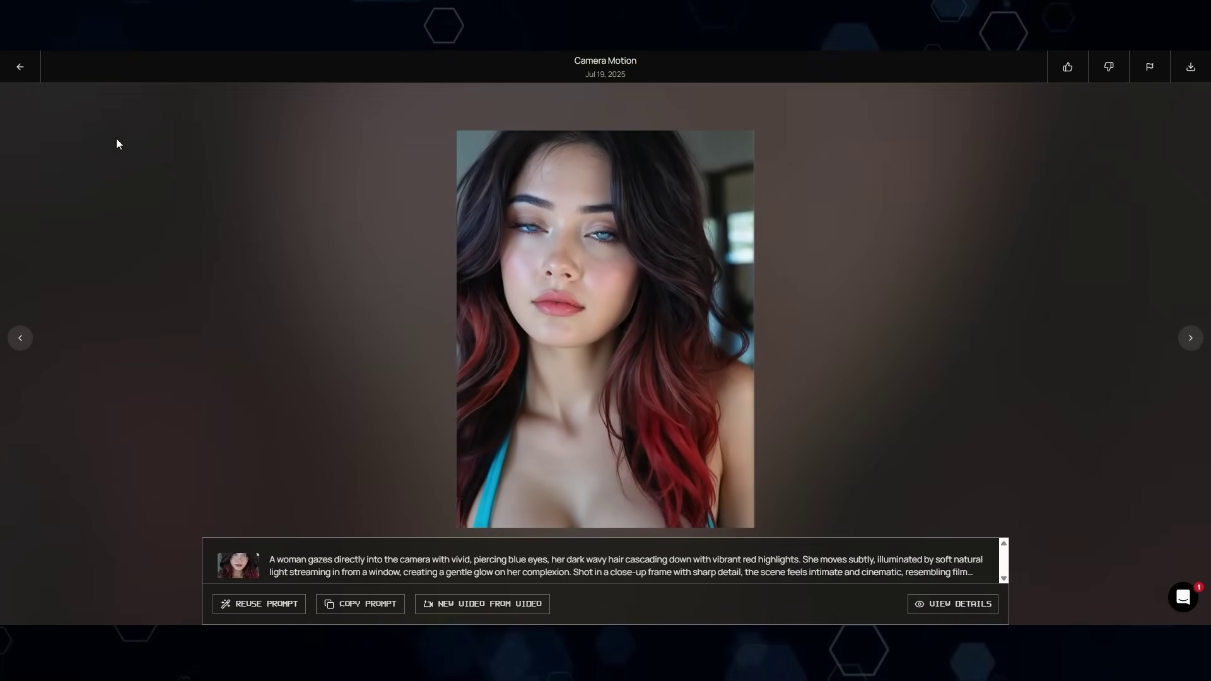
pyautogui.click(20, 67)
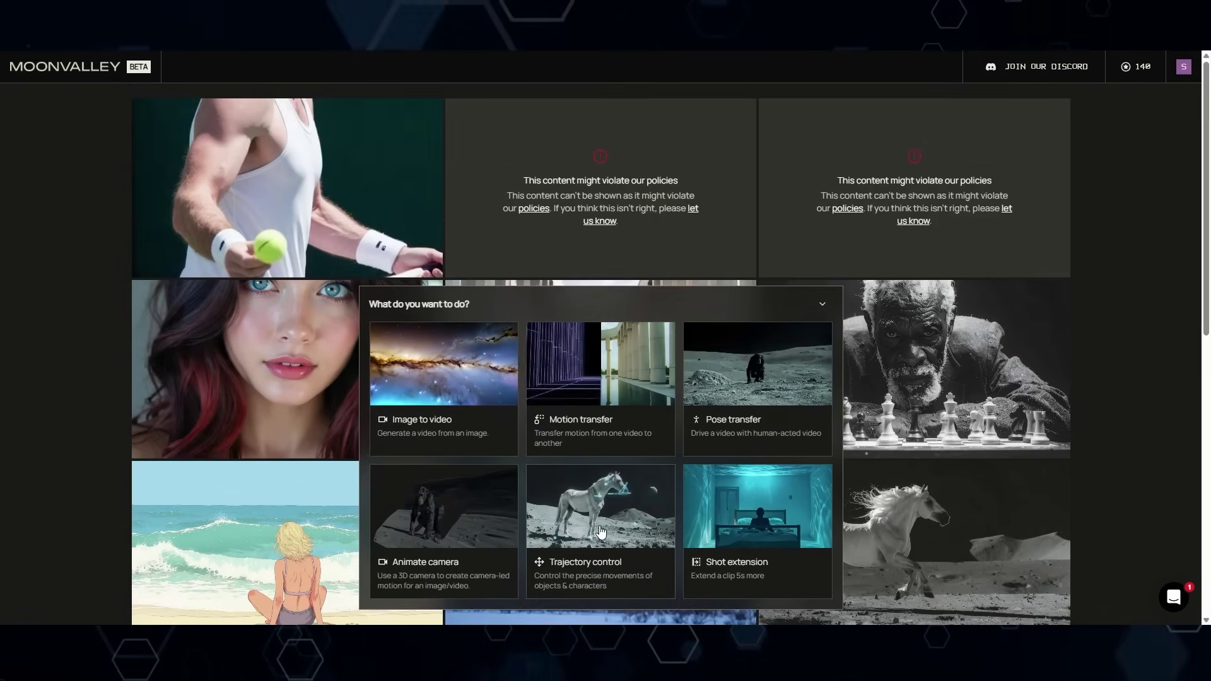
# Start a Trajectory control video and view the flying saucer above the mountain enlarged in vidbuzz
pyautogui.click(597, 537)
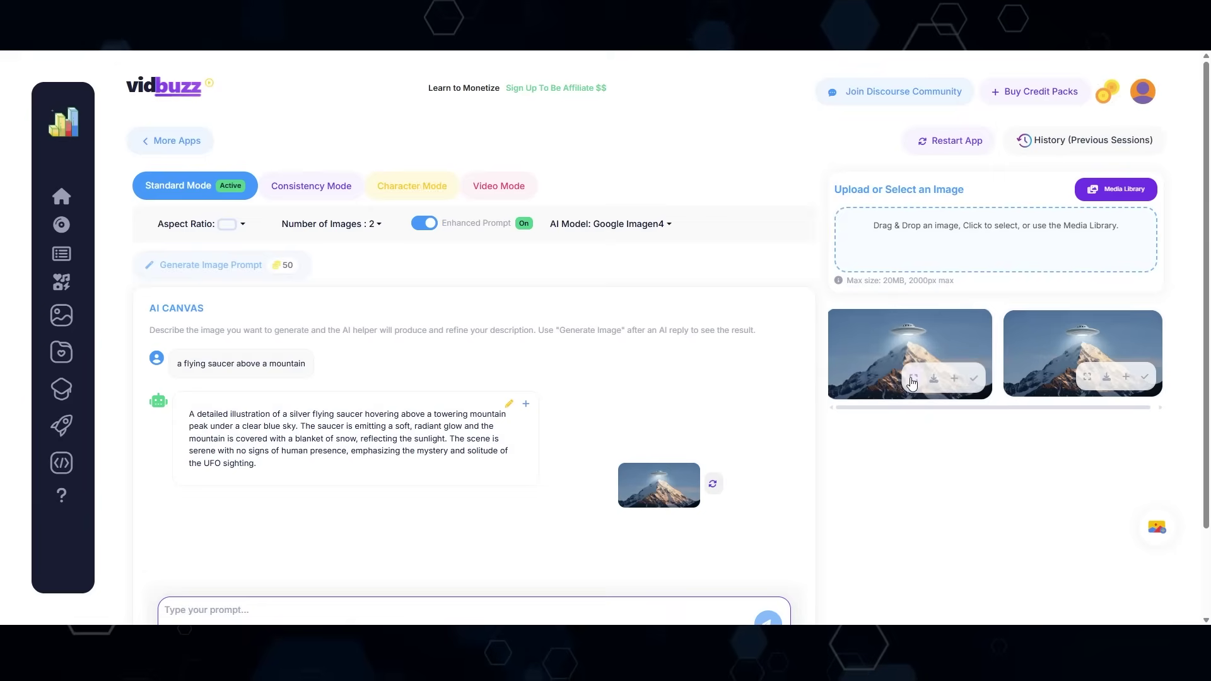
pyautogui.click(842, 345)
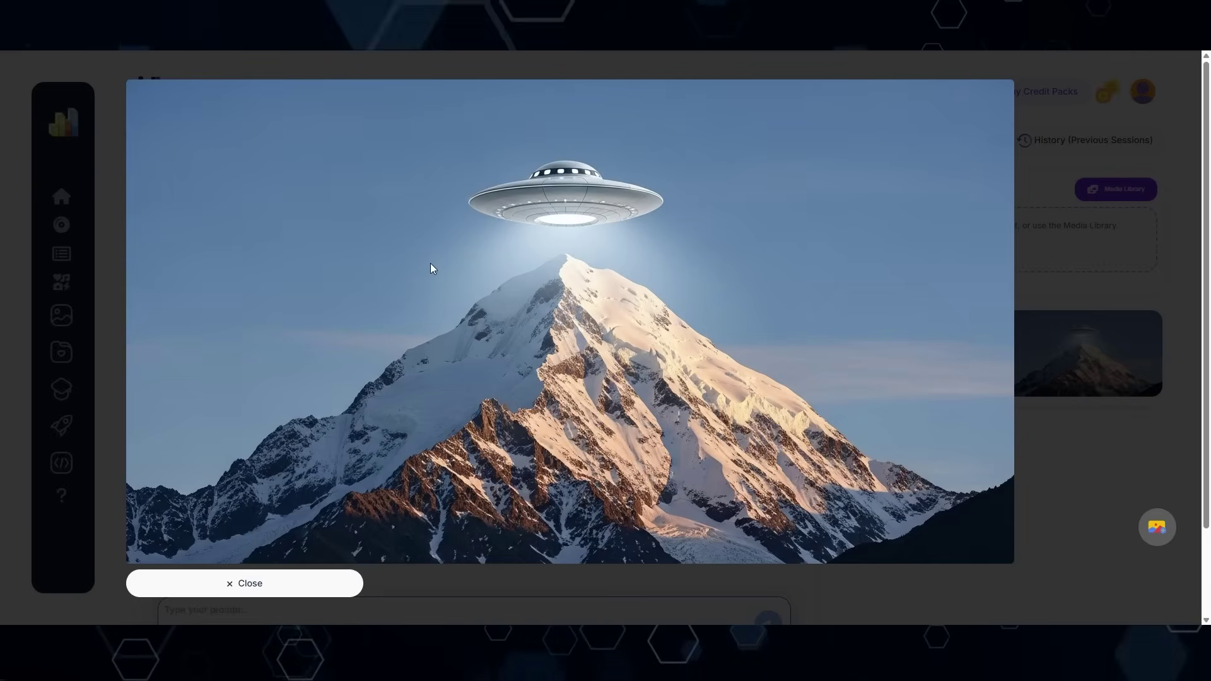
pyautogui.press('Escape')
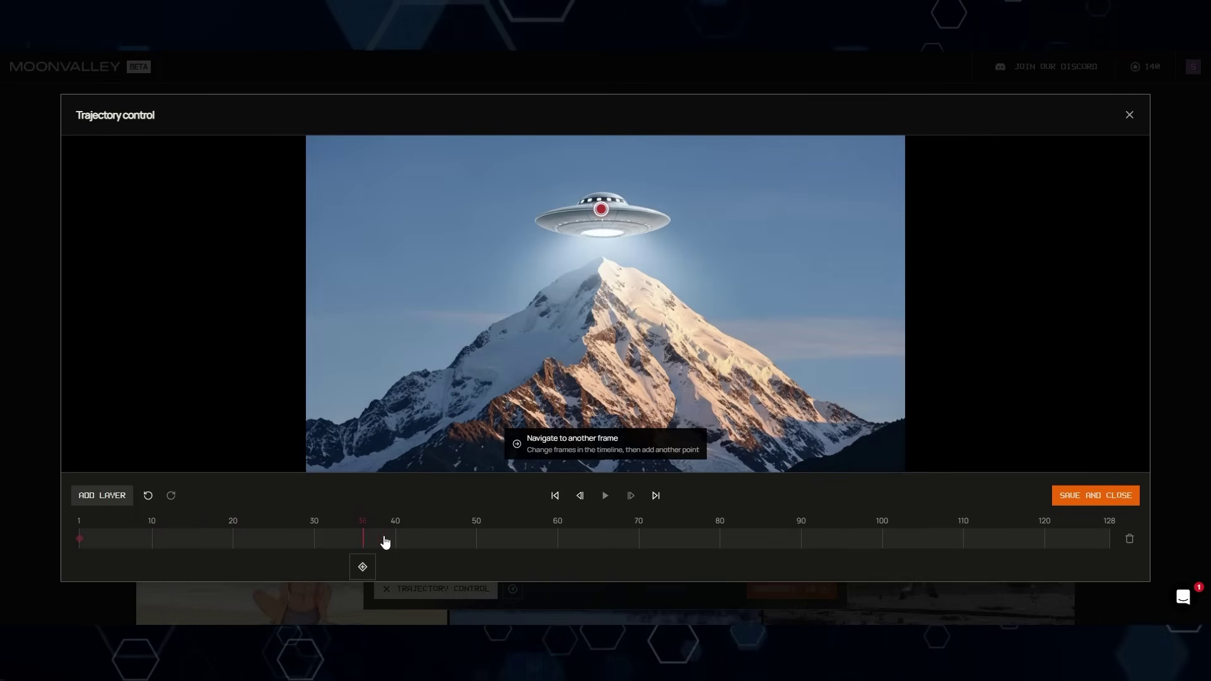
# In Moonvalley, plot the flying saucer's path to the image's upper left at frame 42, lower left at frame 87 and right side at frame 126
pyautogui.click(510, 285)
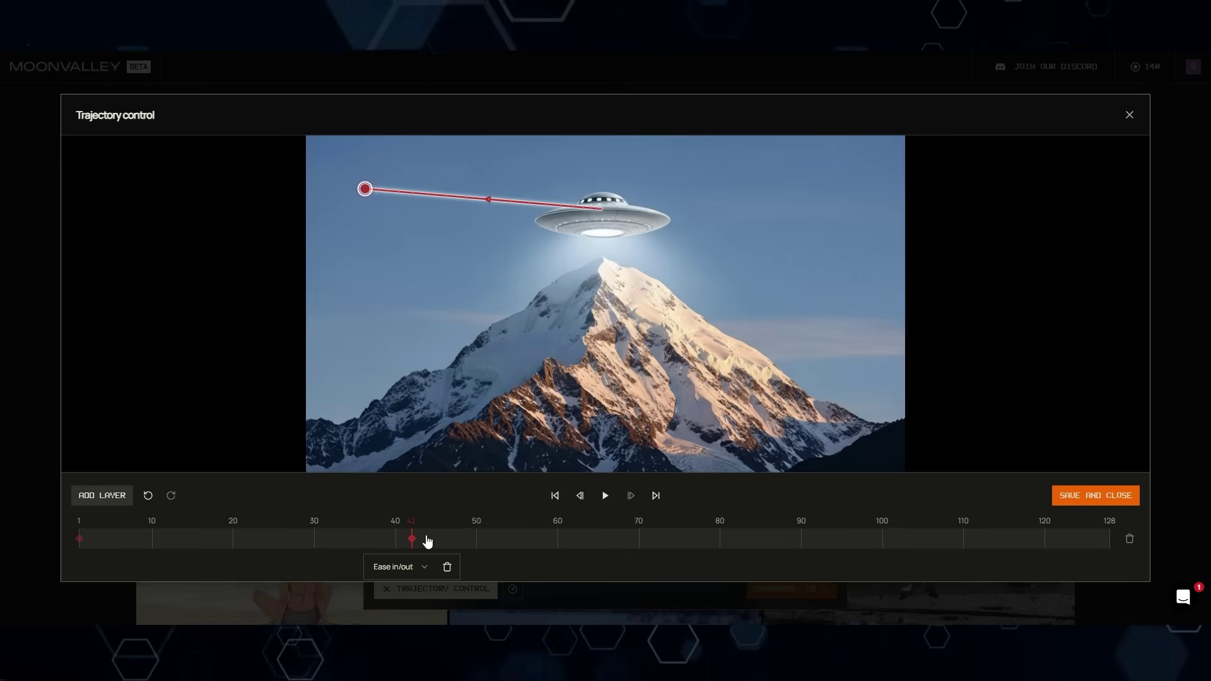
pyautogui.click(451, 541)
pyautogui.click(778, 541)
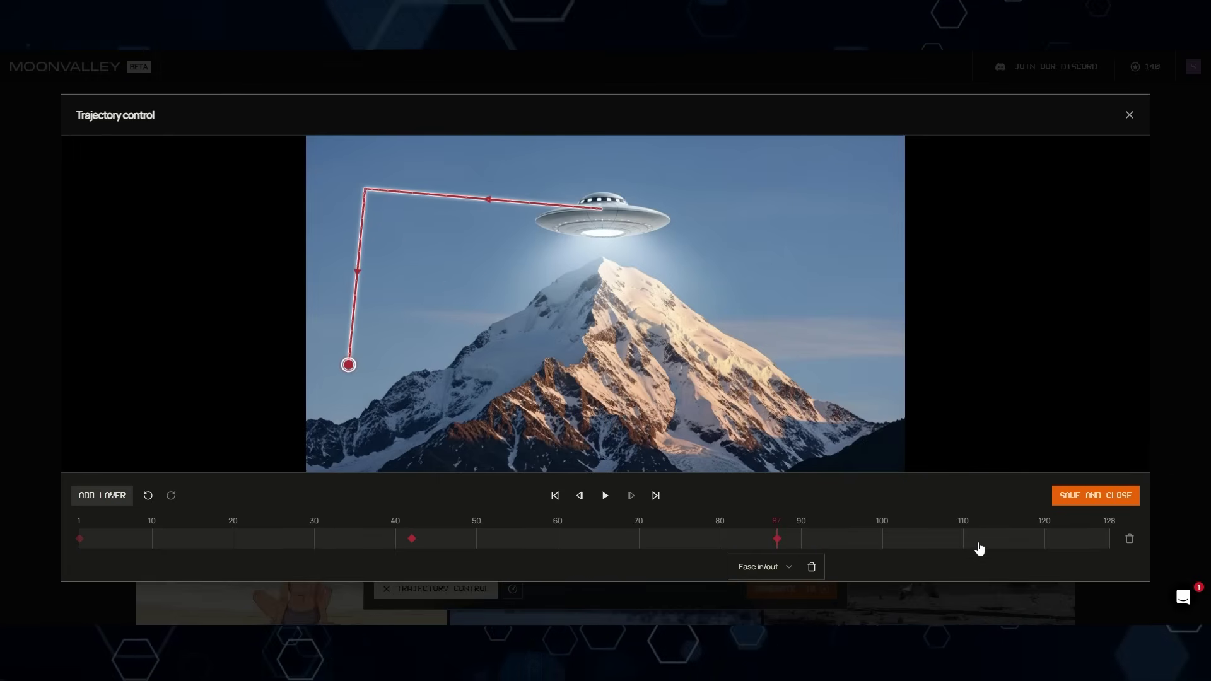
pyautogui.click(1021, 543)
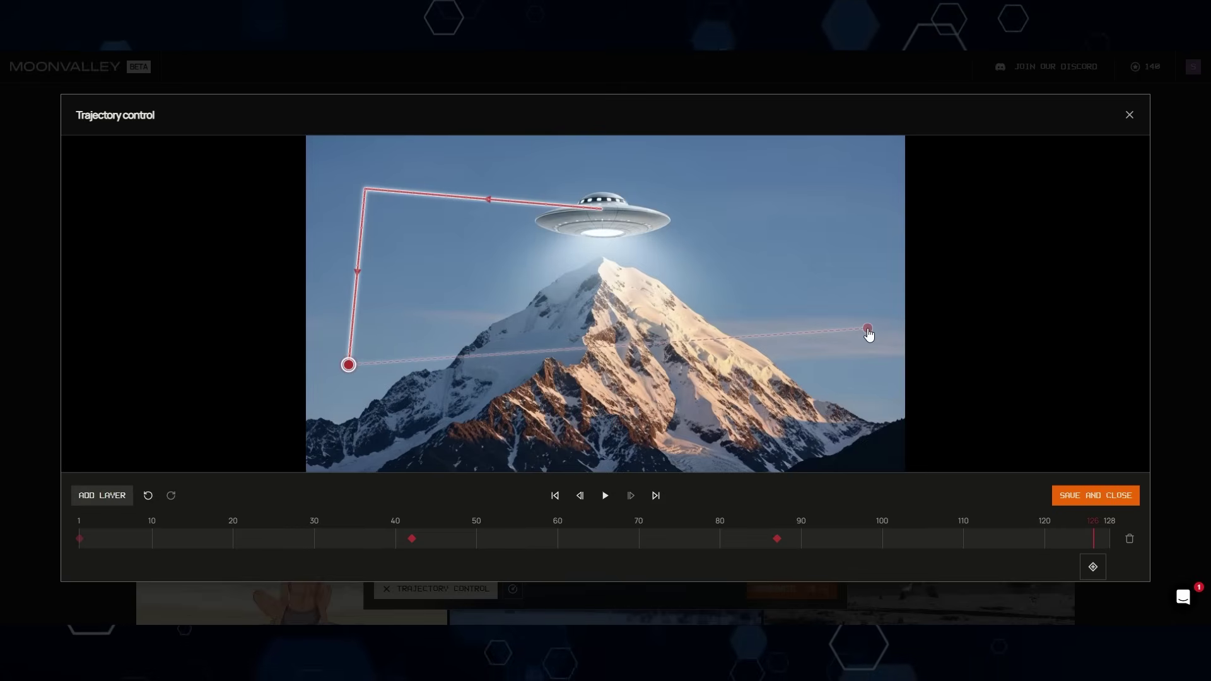
pyautogui.click(855, 320)
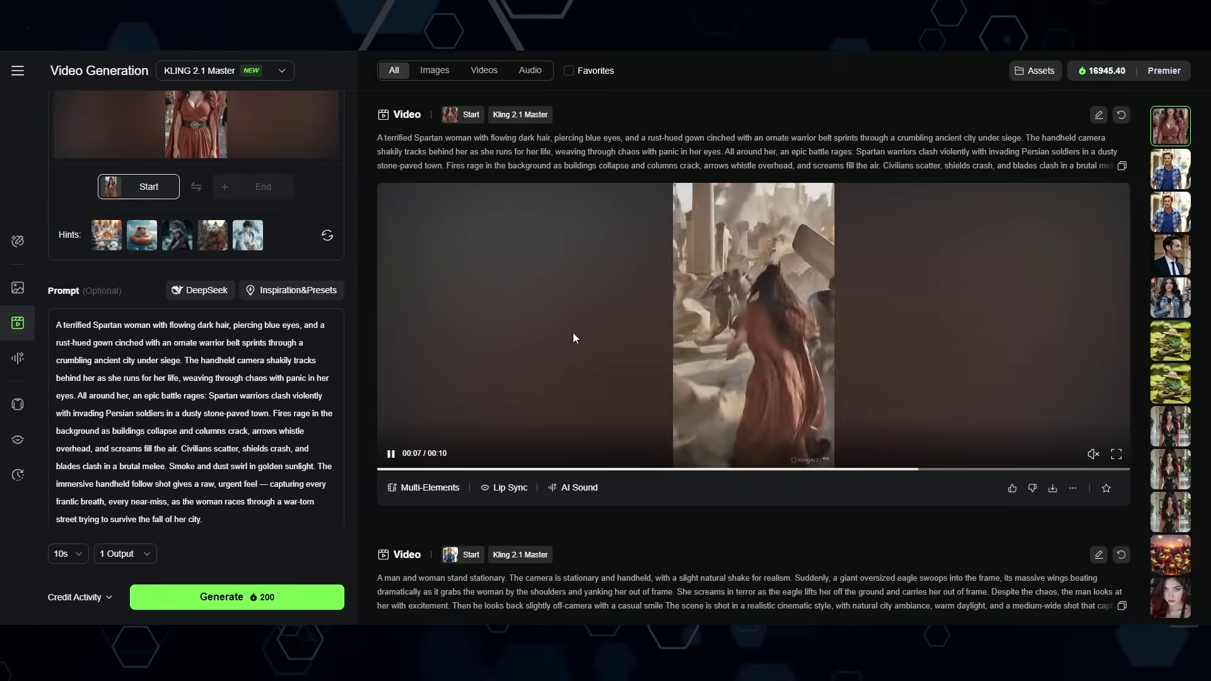
# In Kling, examine which actions the older Kling 1.6 Multi-Elements video offers compared with the Kling 2.1 Master video
pyautogui.scroll(-10, 566, 491)
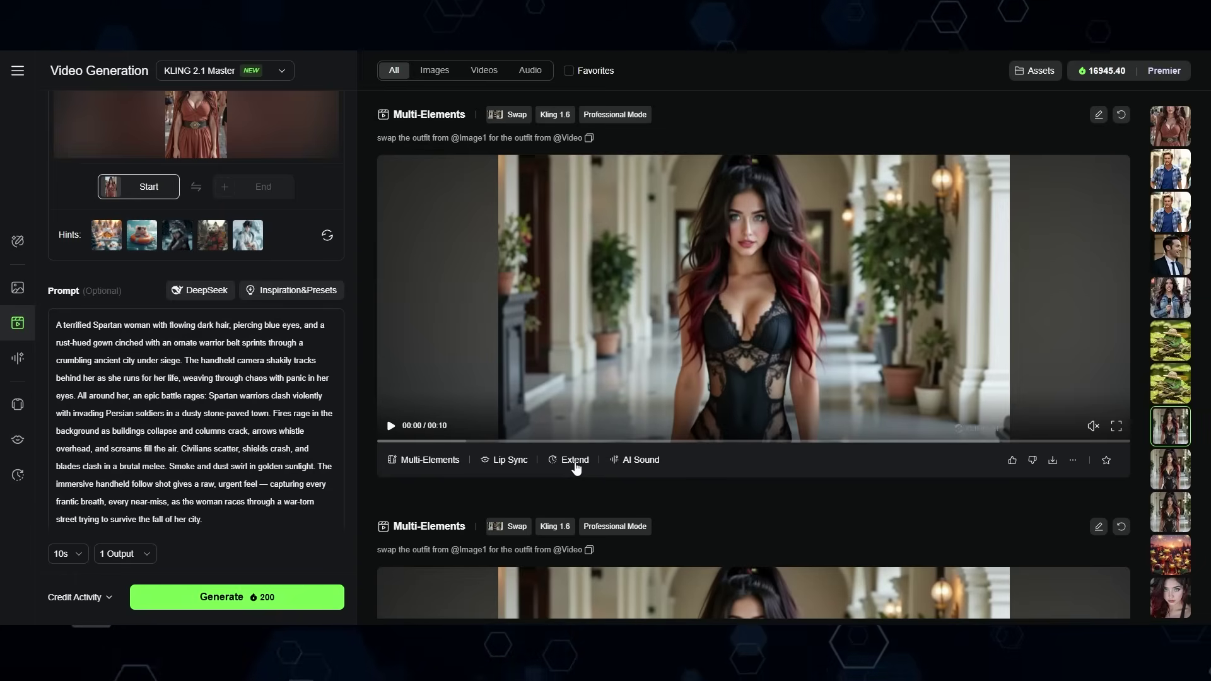
pyautogui.scroll(10, 633, 508)
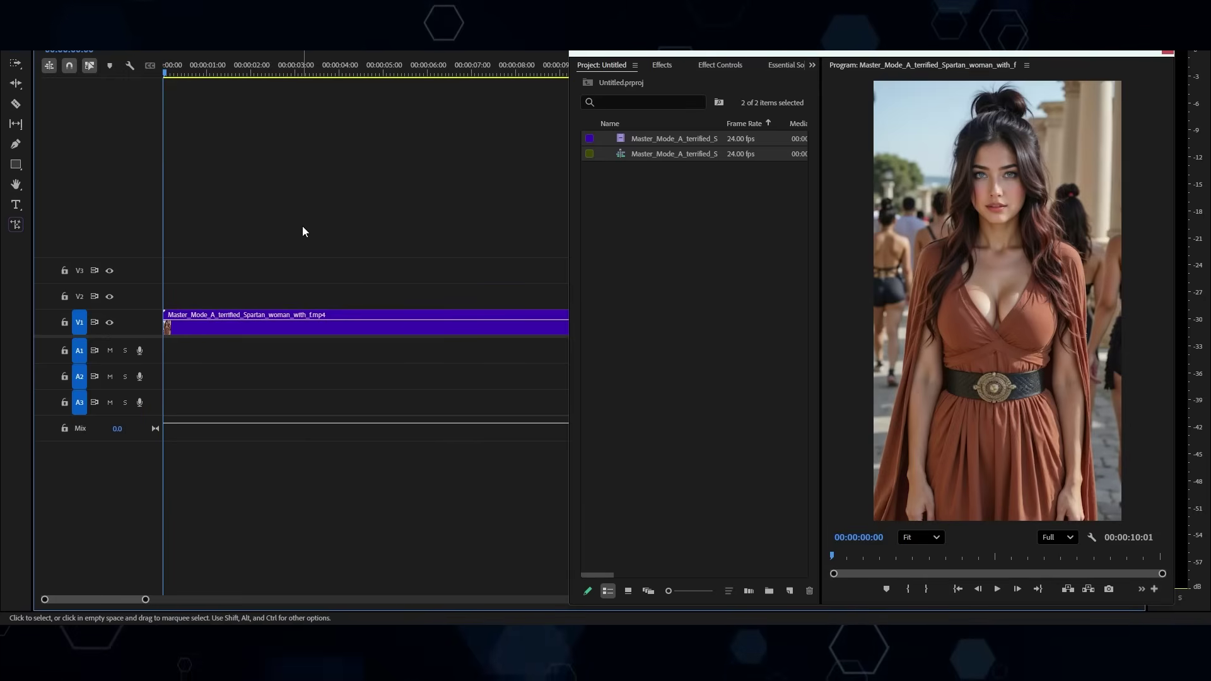
# Switch to Premiere Pro and export the Spartan woman clip's last frame at 00:00:10:00 as a still image
pyautogui.press('-')
pyautogui.moveTo(172, 73); pyautogui.dragTo(385, 114)
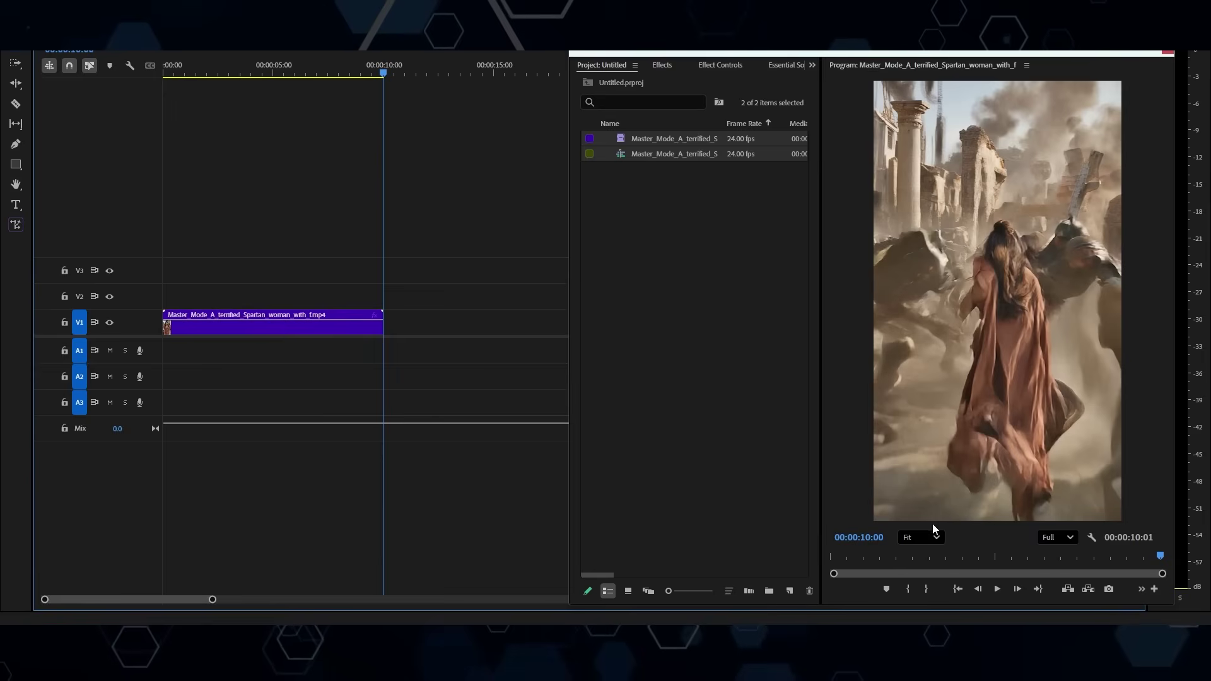
pyautogui.click(1109, 590)
pyautogui.click(657, 359)
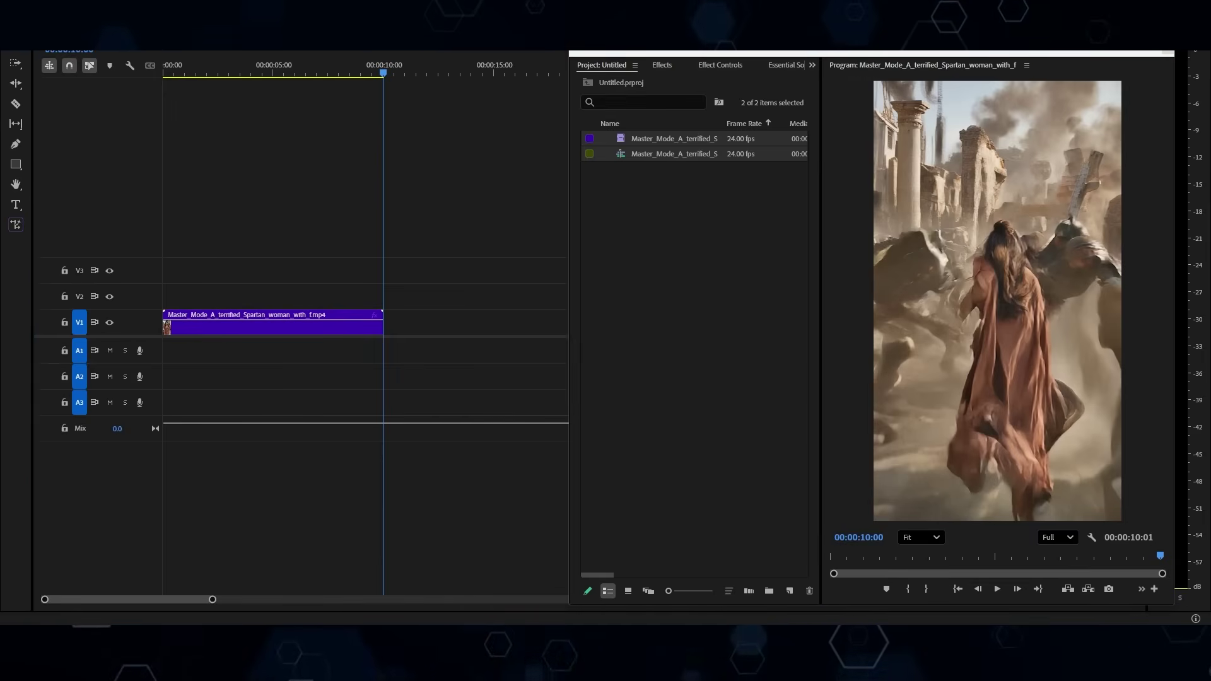
# Use the exported last frame as the start image in Kling and play the generated 10-second Spartan woman continuation
pyautogui.moveTo(3, 189); pyautogui.dragTo(389, 90)
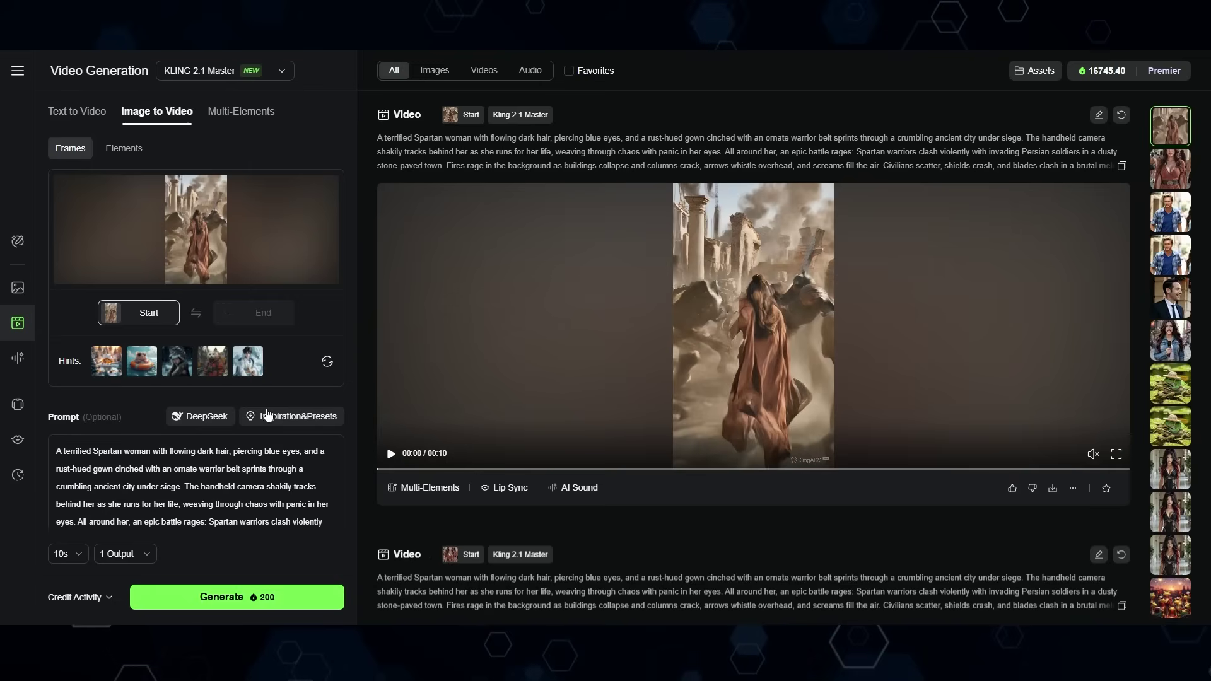
pyautogui.click(487, 319)
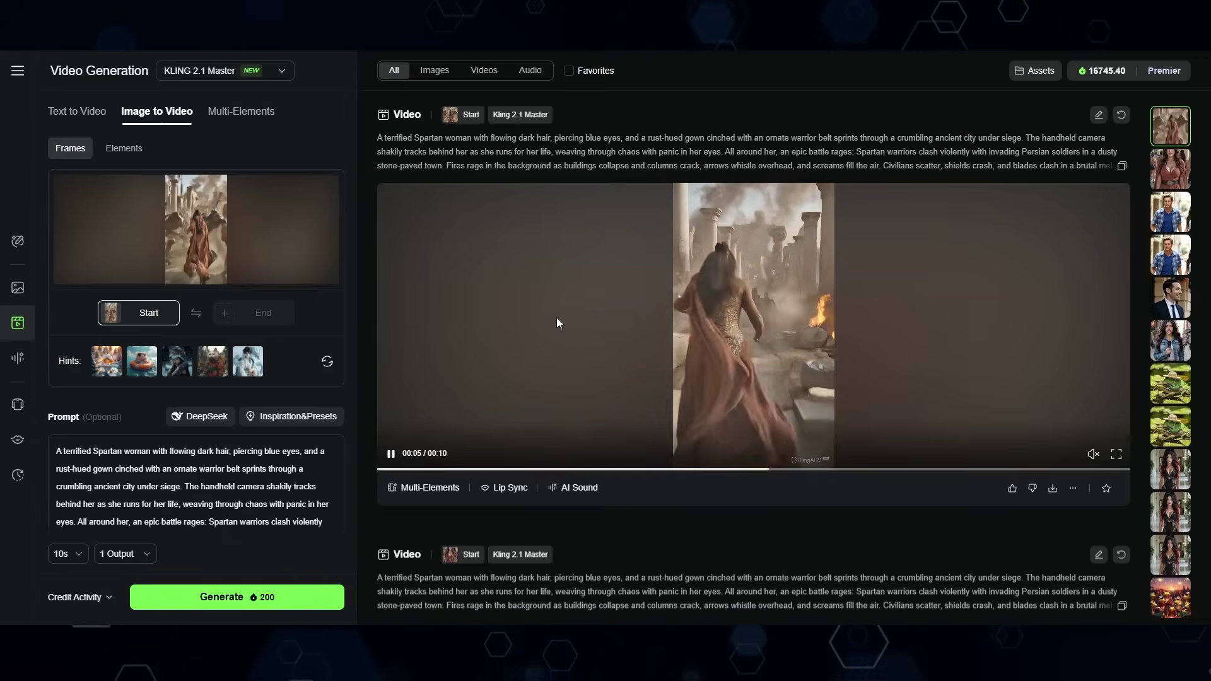
pyautogui.click(557, 318)
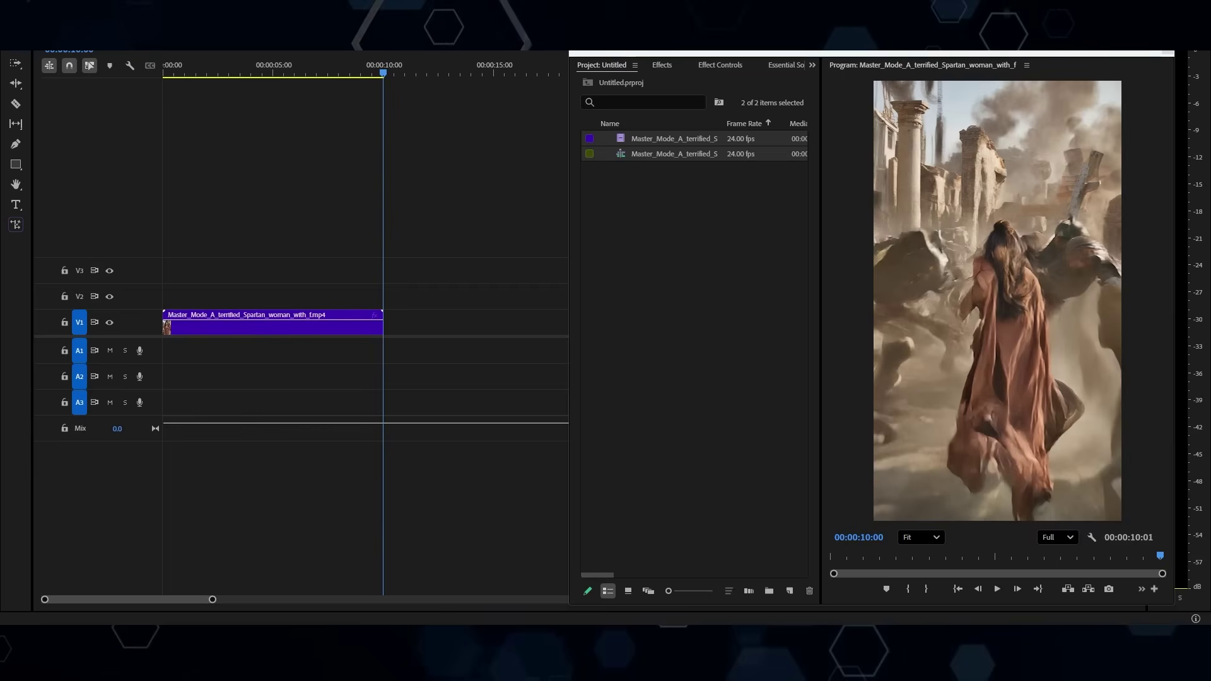
# In Premiere Pro, place the second Spartan woman clip directly after the first on track V1 and play across the cut from 00:00:07:02
pyautogui.moveTo(669, 139); pyautogui.dragTo(455, 260)
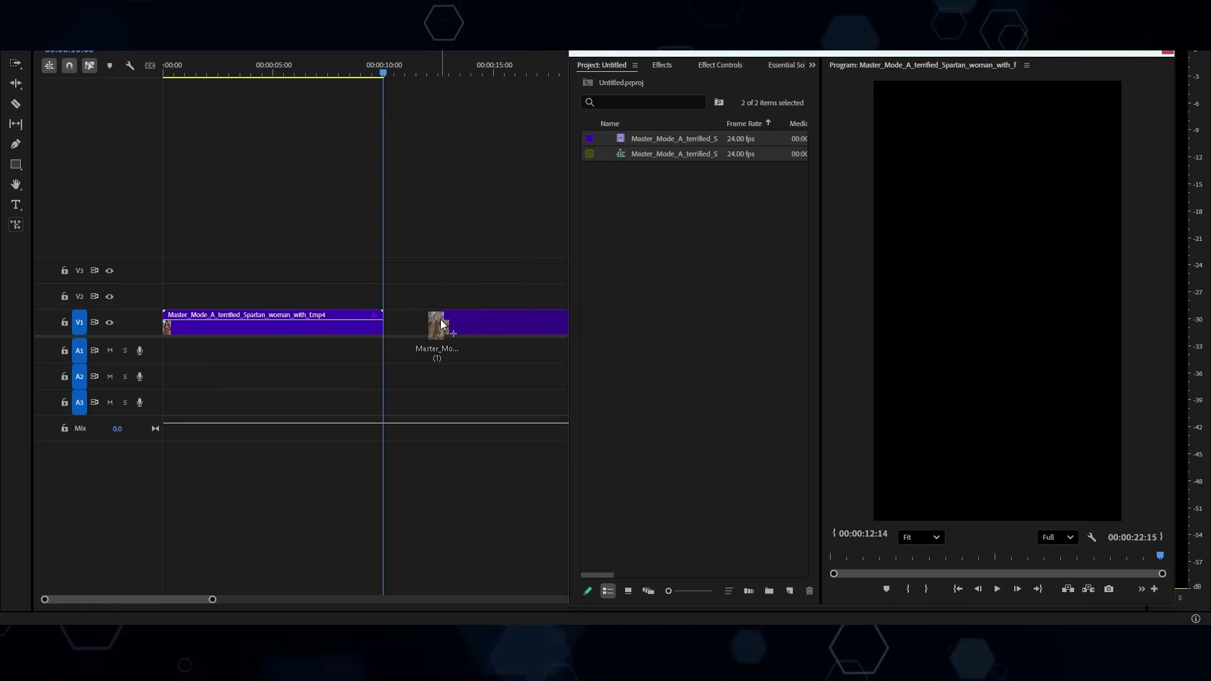
pyautogui.moveTo(410, 334); pyautogui.dragTo(396, 325)
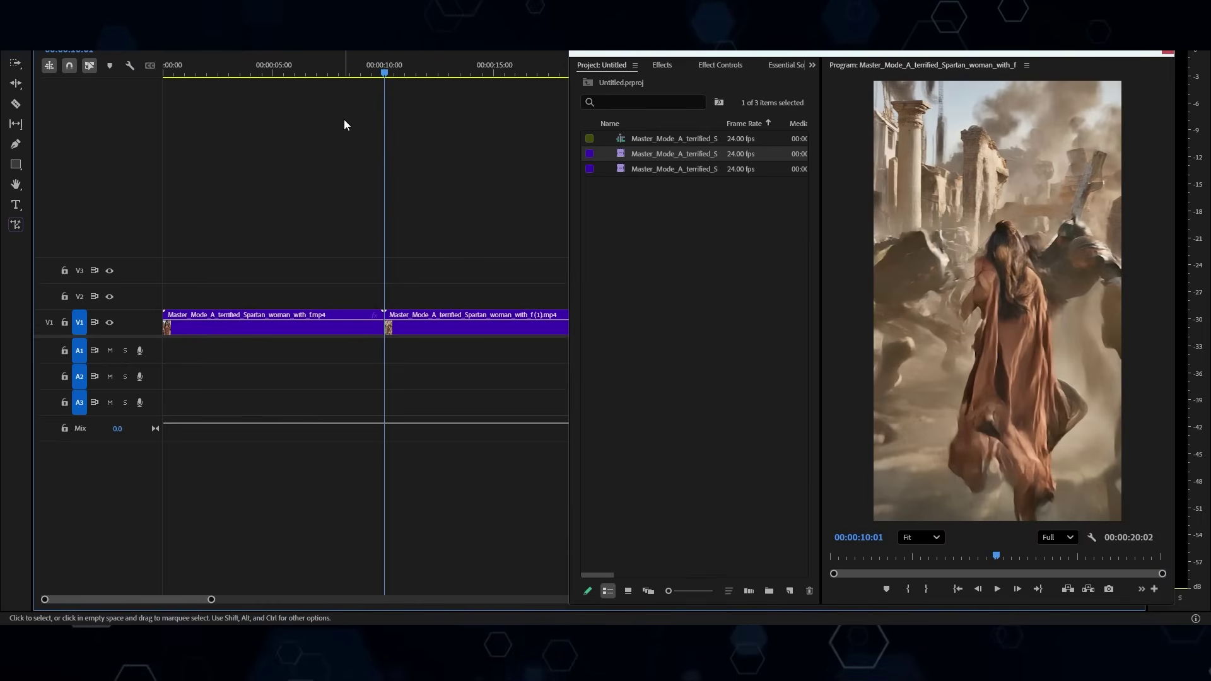
pyautogui.moveTo(311, 76); pyautogui.dragTo(320, 75)
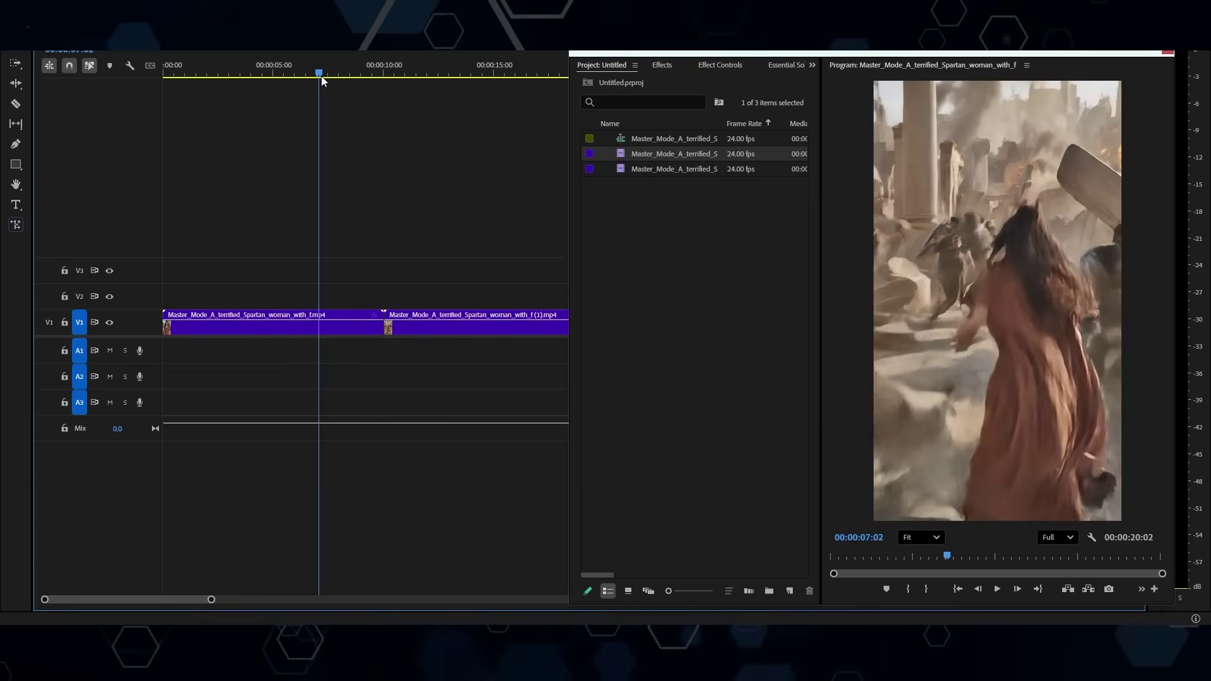
pyautogui.press('space')
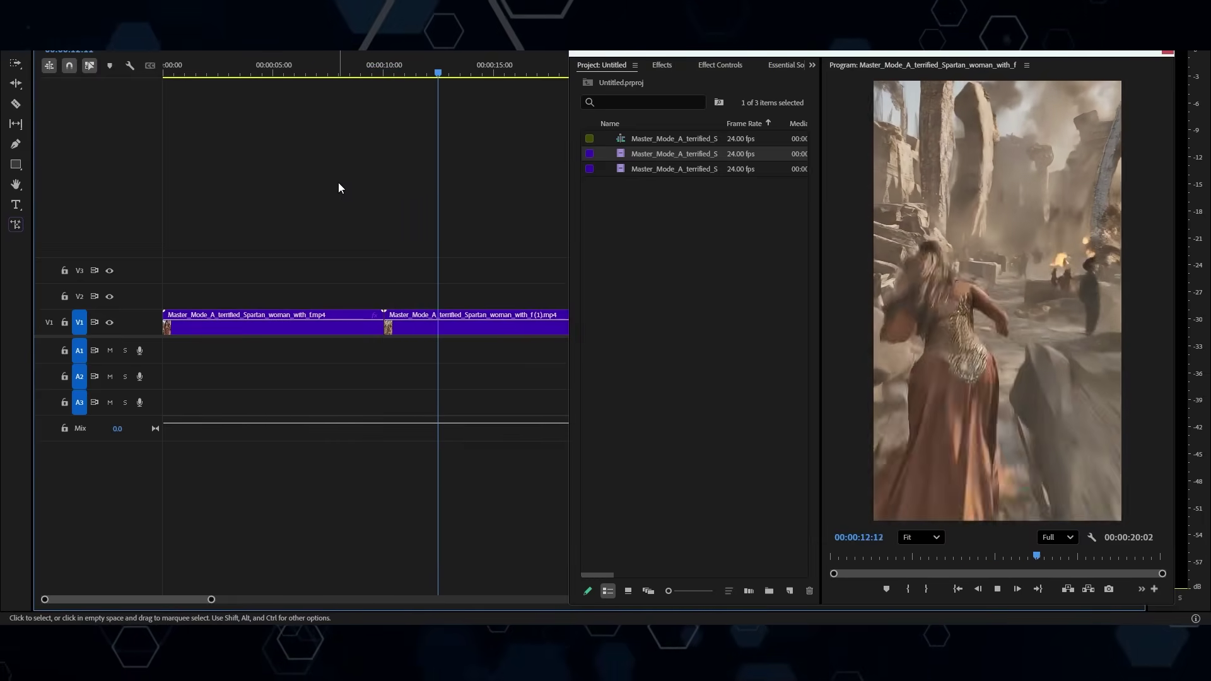
pyautogui.press('space')
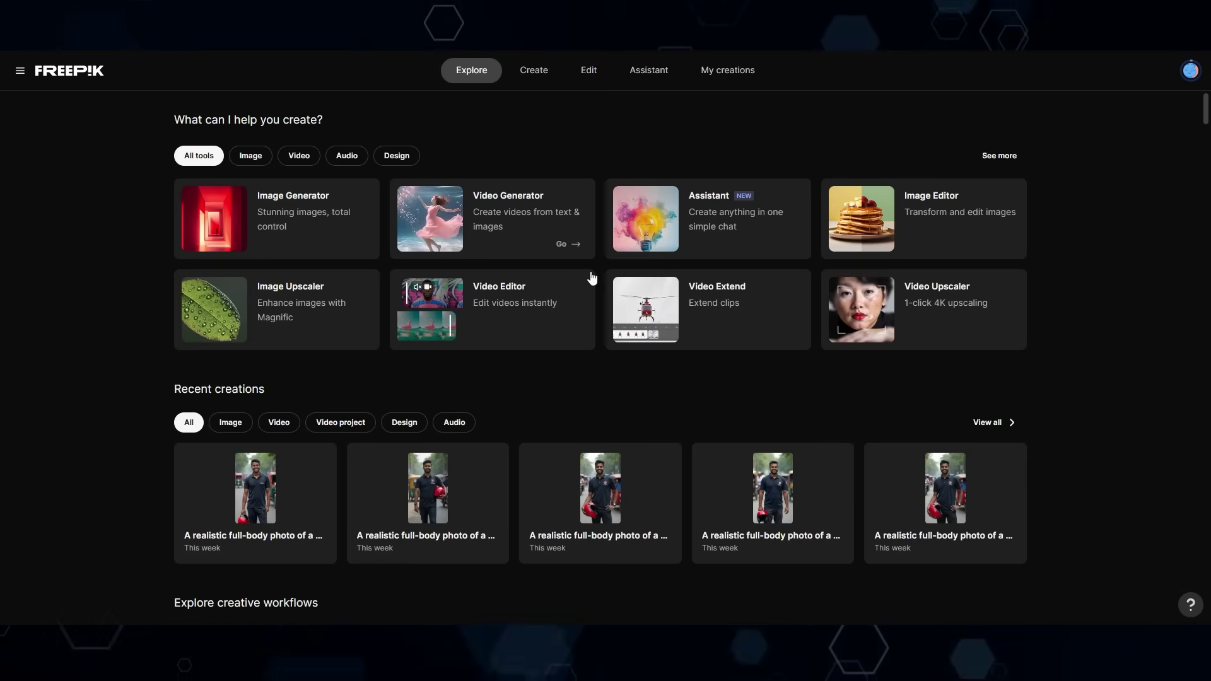
# In Freepik's Video Extend tool, upload the Spartan woman video and paste its battle scene prompt as the description
pyautogui.click(676, 314)
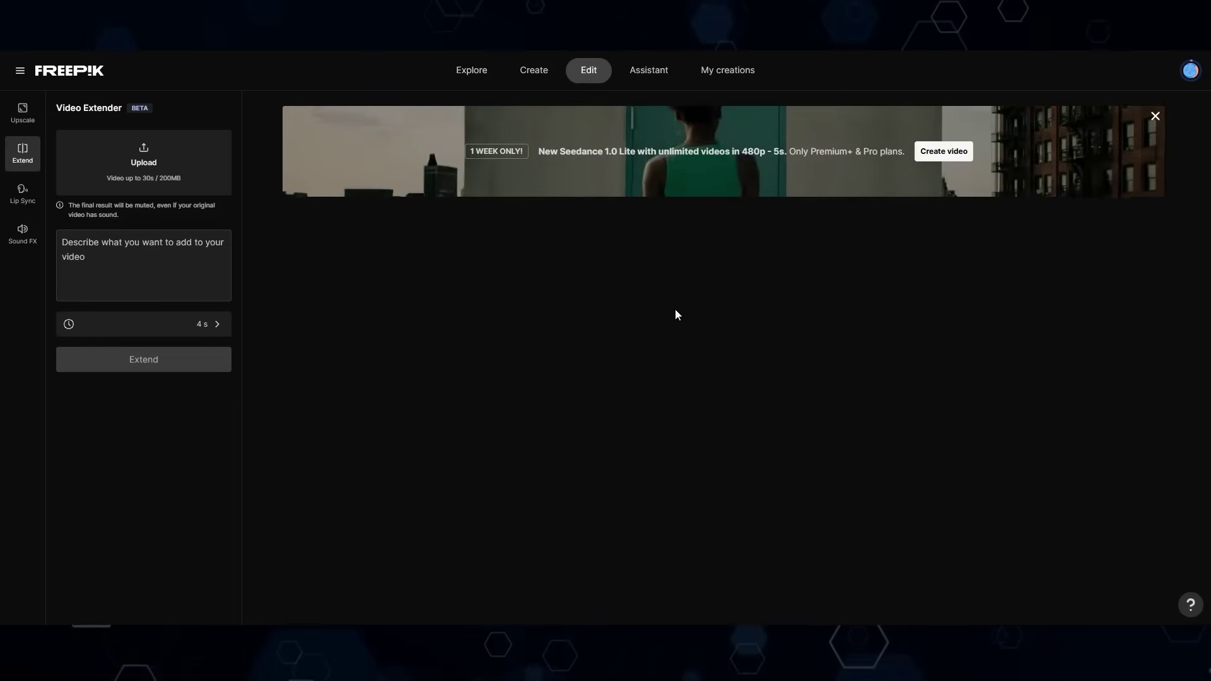
pyautogui.moveTo(1, 120); pyautogui.dragTo(158, 166)
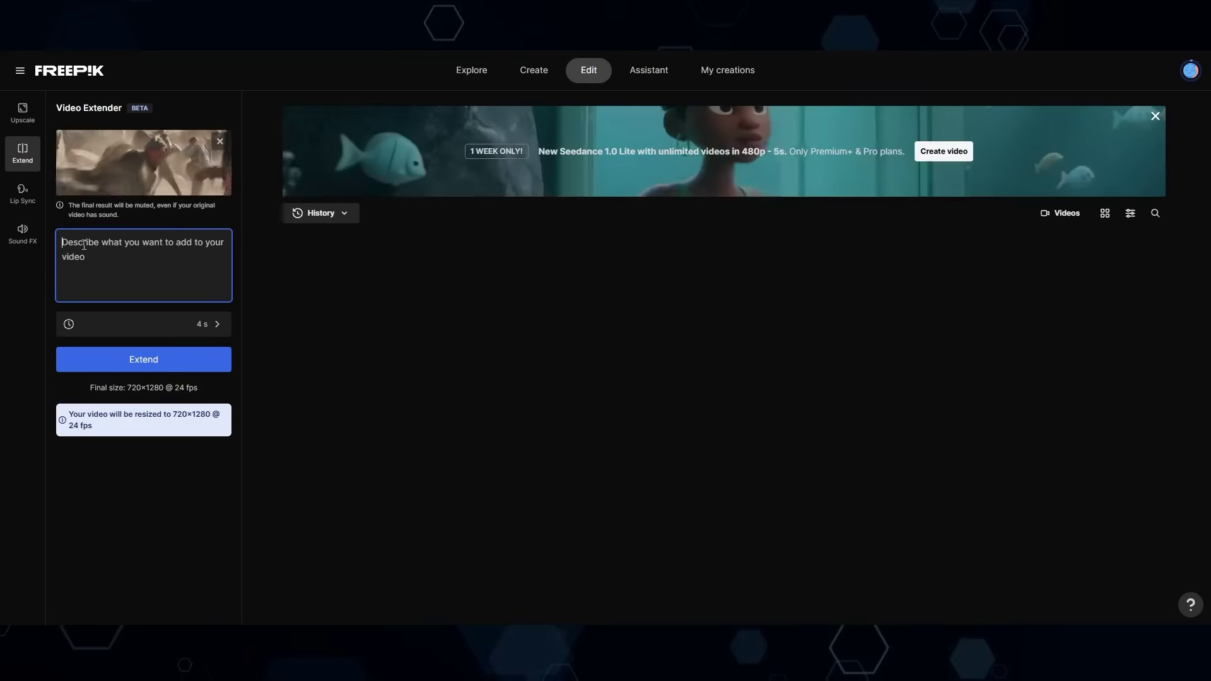
pyautogui.hotkey('ctrl', 'v')
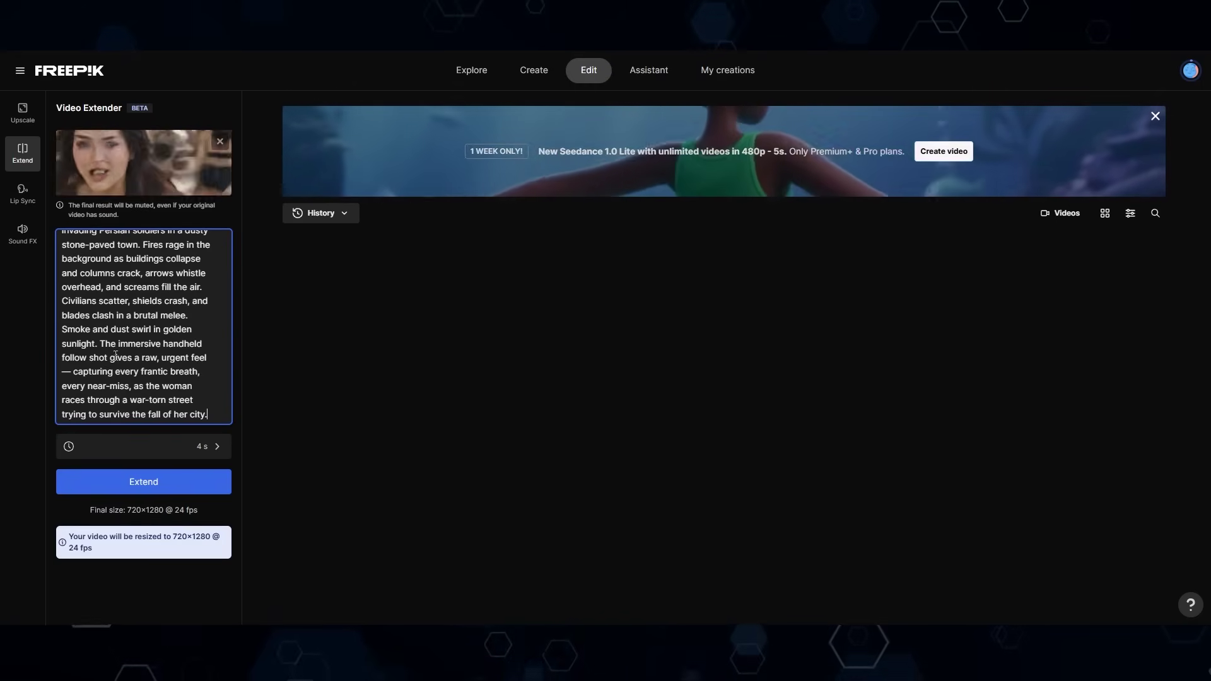
# Set the extension length to 7 seconds and generate the extended Spartan woman video
pyautogui.click(200, 447)
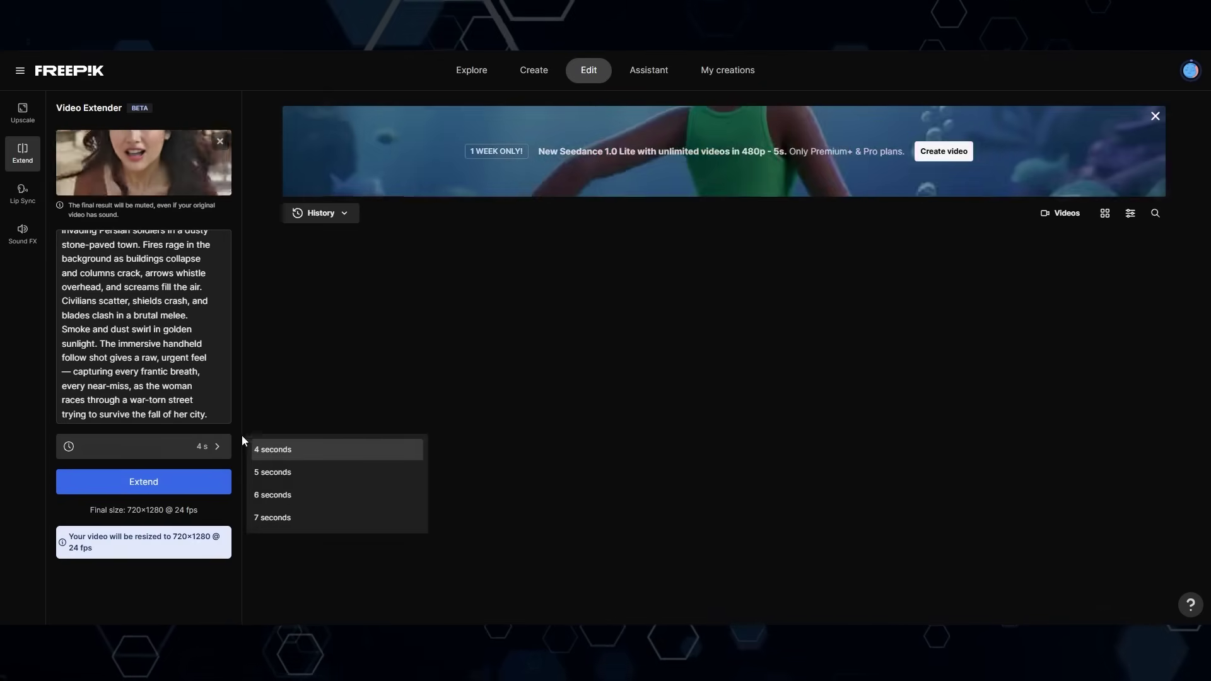
pyautogui.click(278, 518)
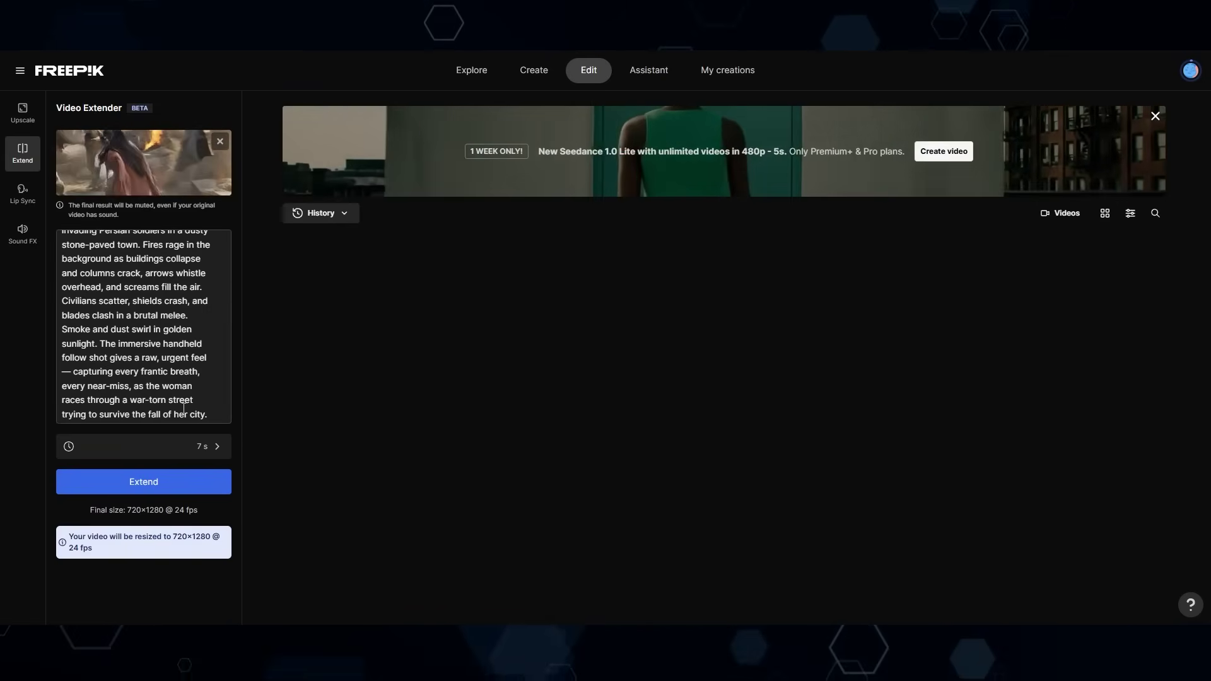
pyautogui.click(131, 481)
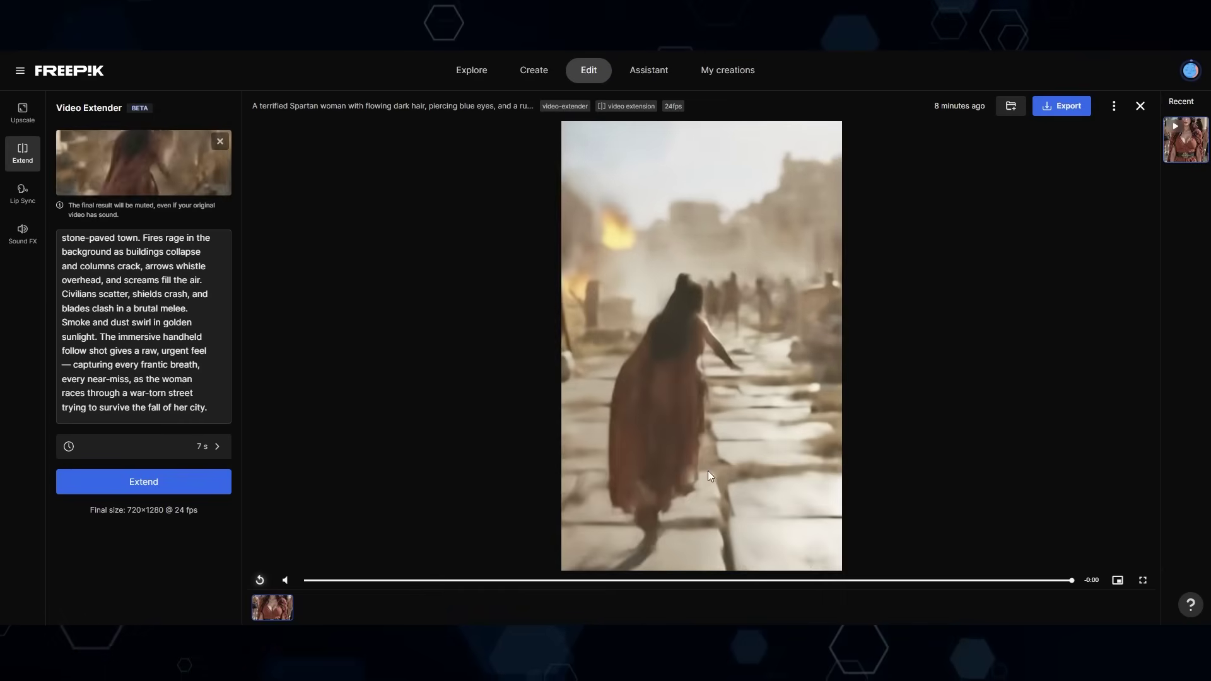
# Replay sections of the extended Spartan woman video from about 0:10 onward to examine the generated continuation
pyautogui.click(927, 581)
pyautogui.click(950, 581)
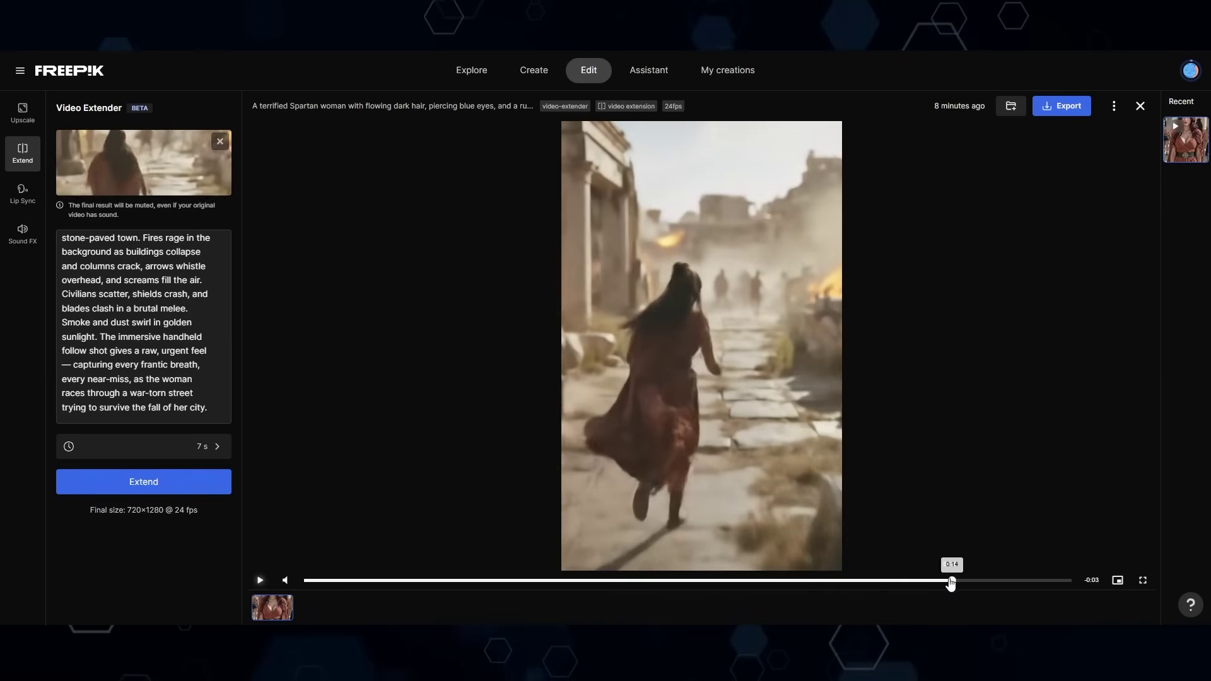
pyautogui.click(915, 581)
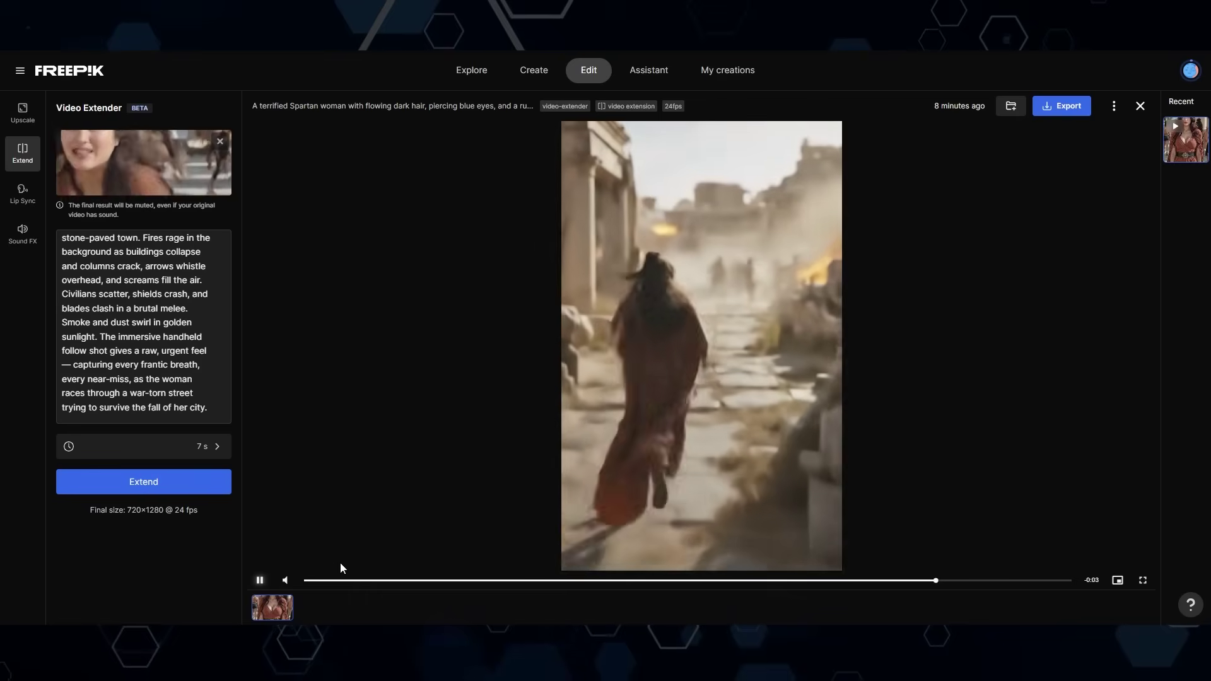
pyautogui.click(914, 581)
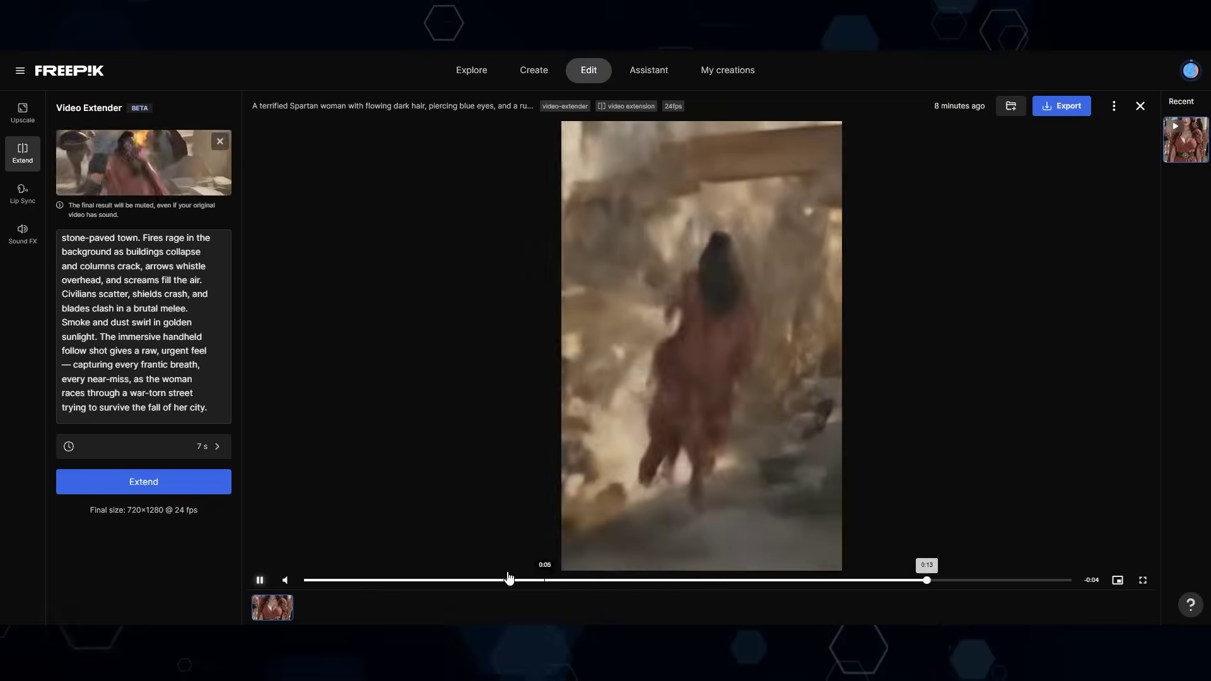
pyautogui.click(897, 581)
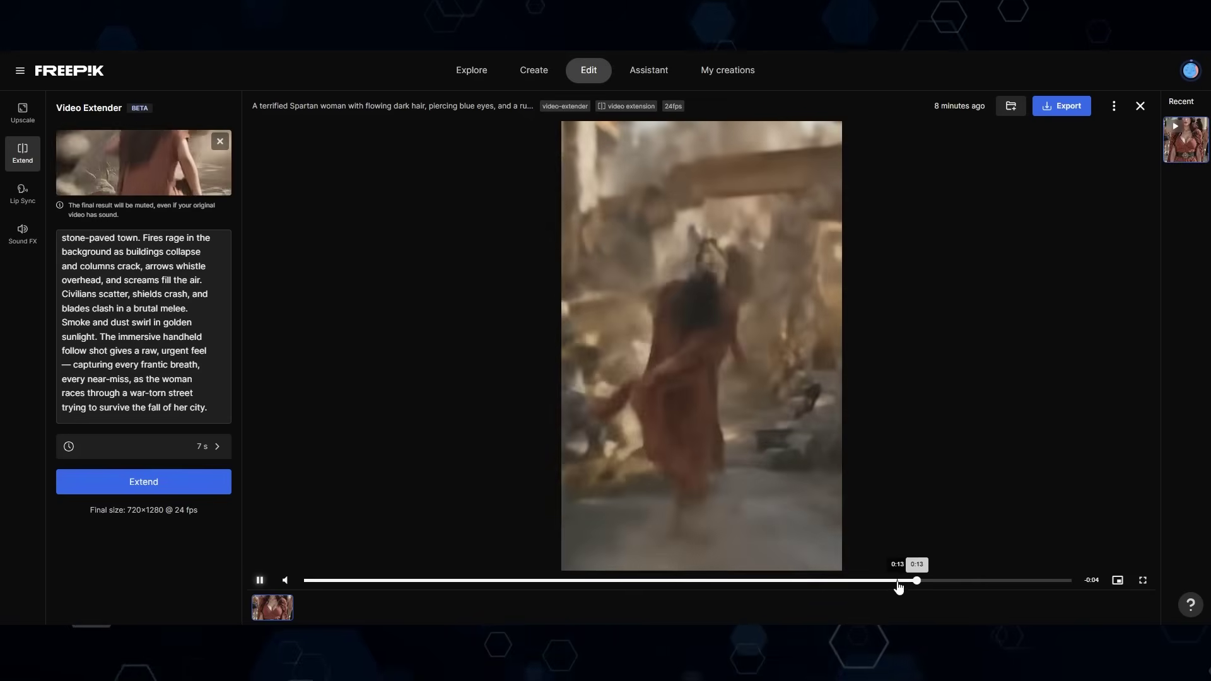
pyautogui.click(755, 580)
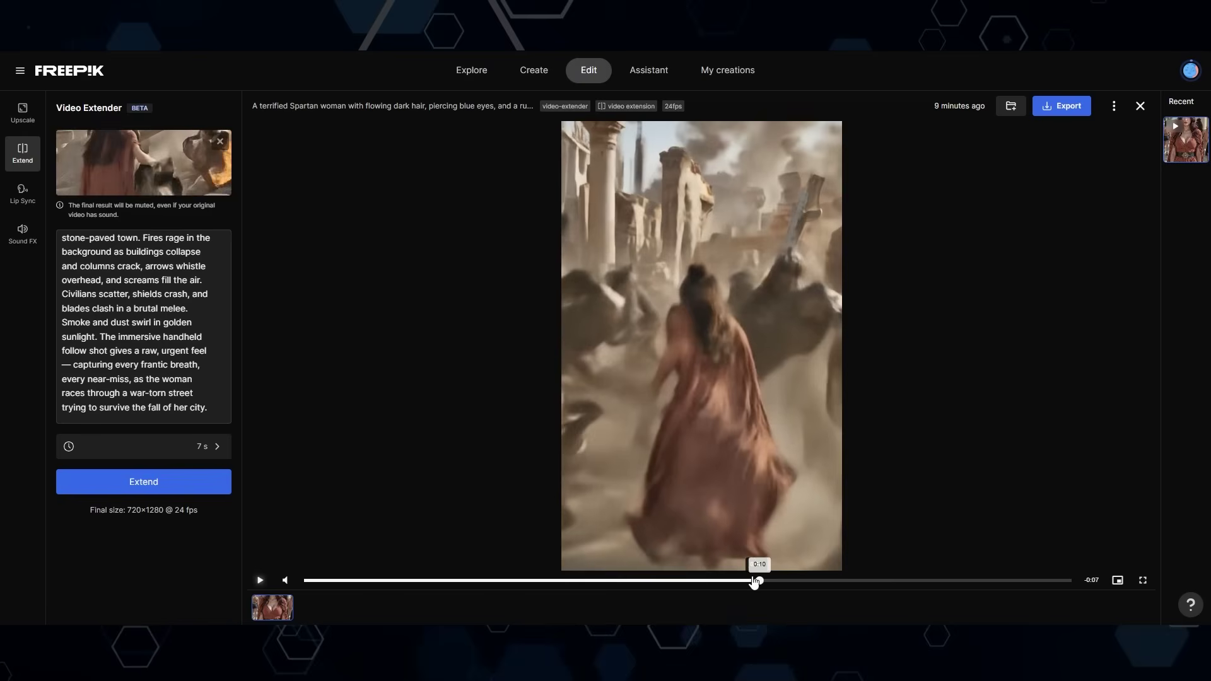
pyautogui.click(691, 580)
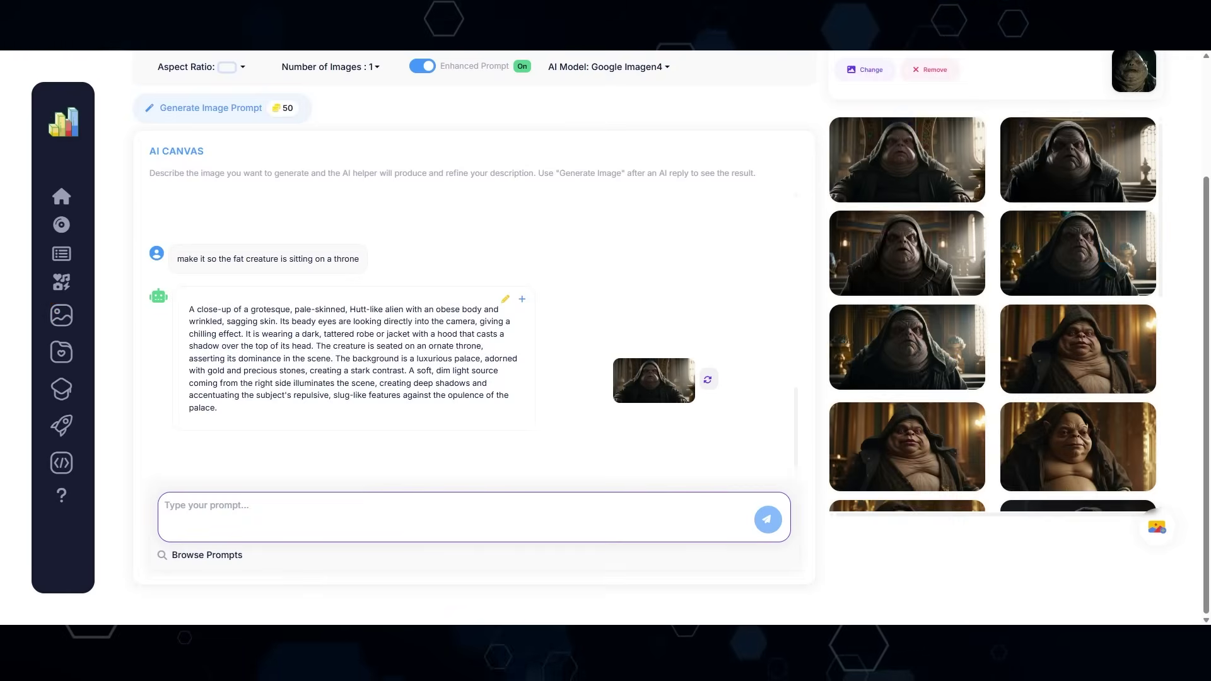
# In vidbuzz, browse the generated hooded creature images and preview the "follow the channel" performance clip in Media Player
pyautogui.moveTo(847, 122); pyautogui.dragTo(524, 119)
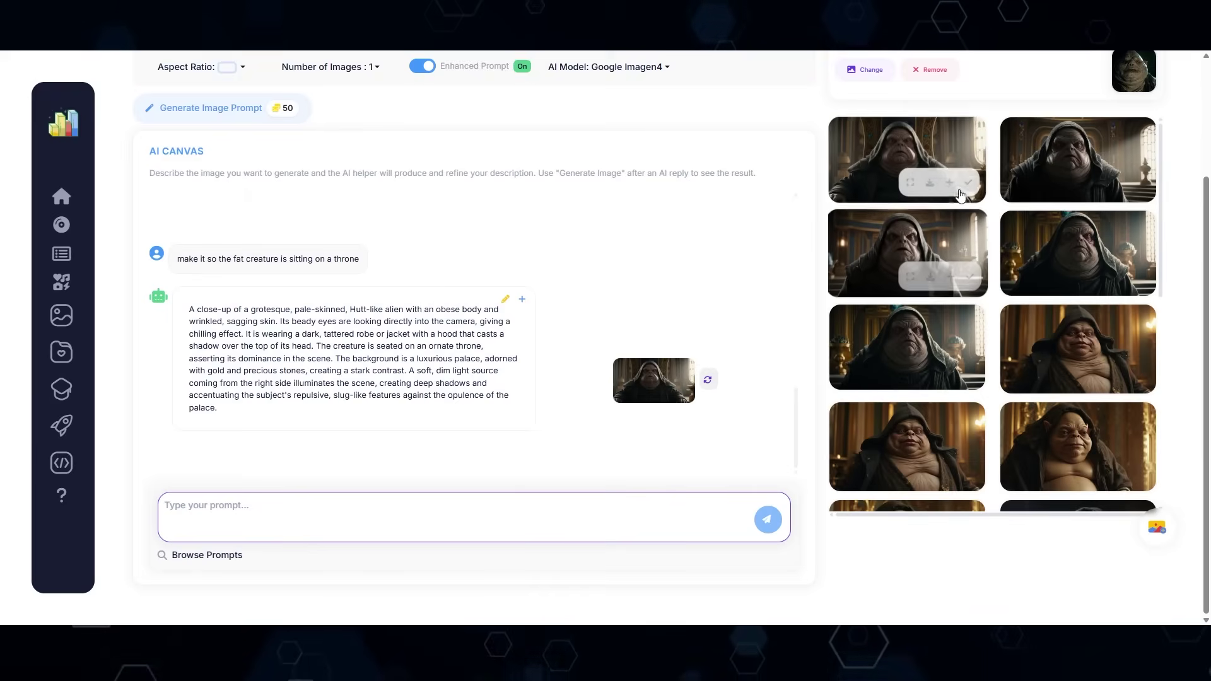
pyautogui.scroll(-10, 960, 196)
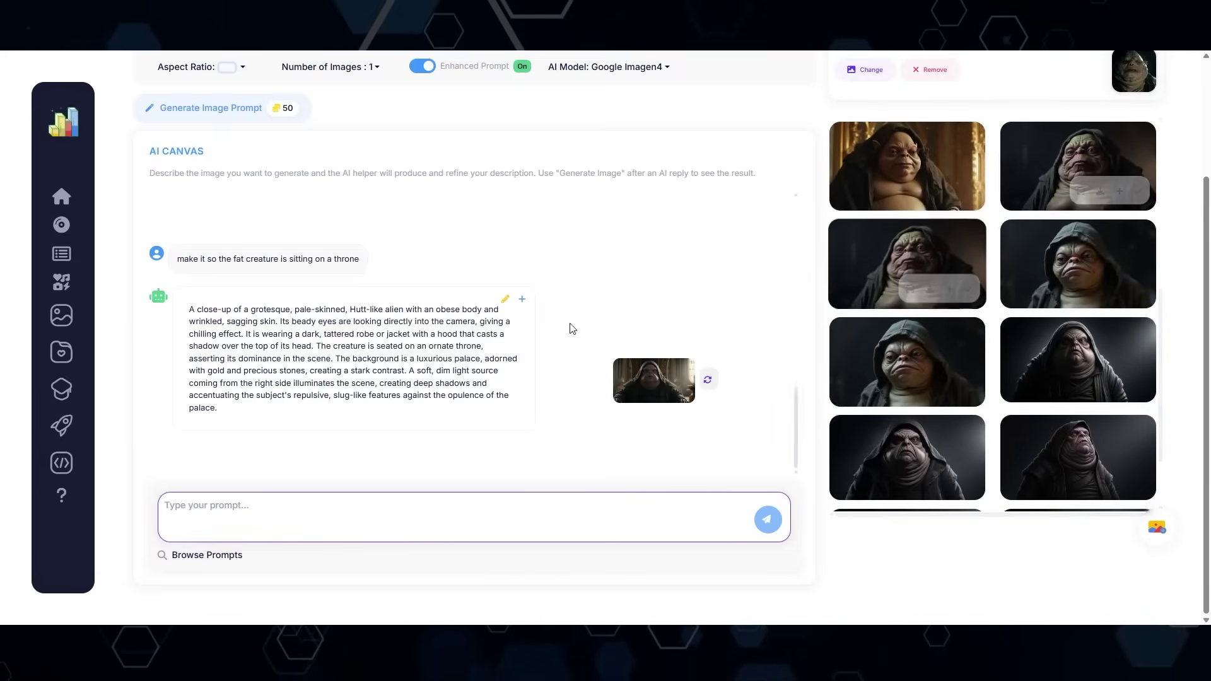
pyautogui.moveTo(0, 145); pyautogui.dragTo(561, 79)
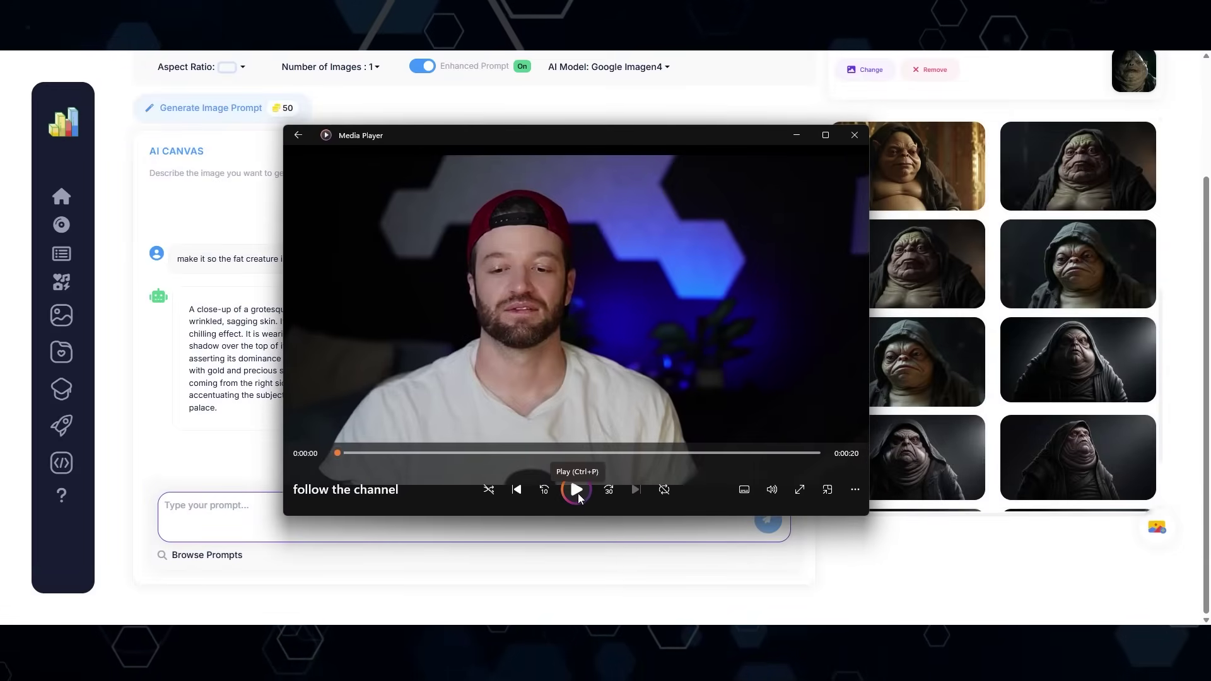
pyautogui.click(576, 491)
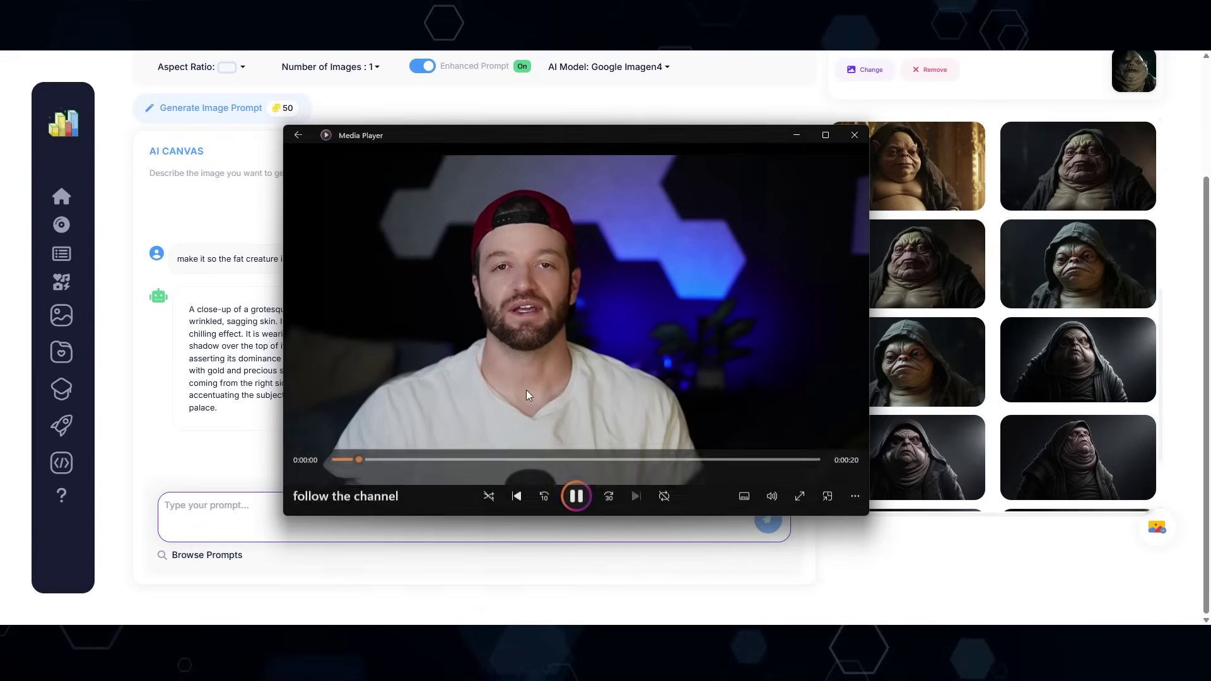
pyautogui.click(577, 491)
pyautogui.hotkey('alt', 'F4')
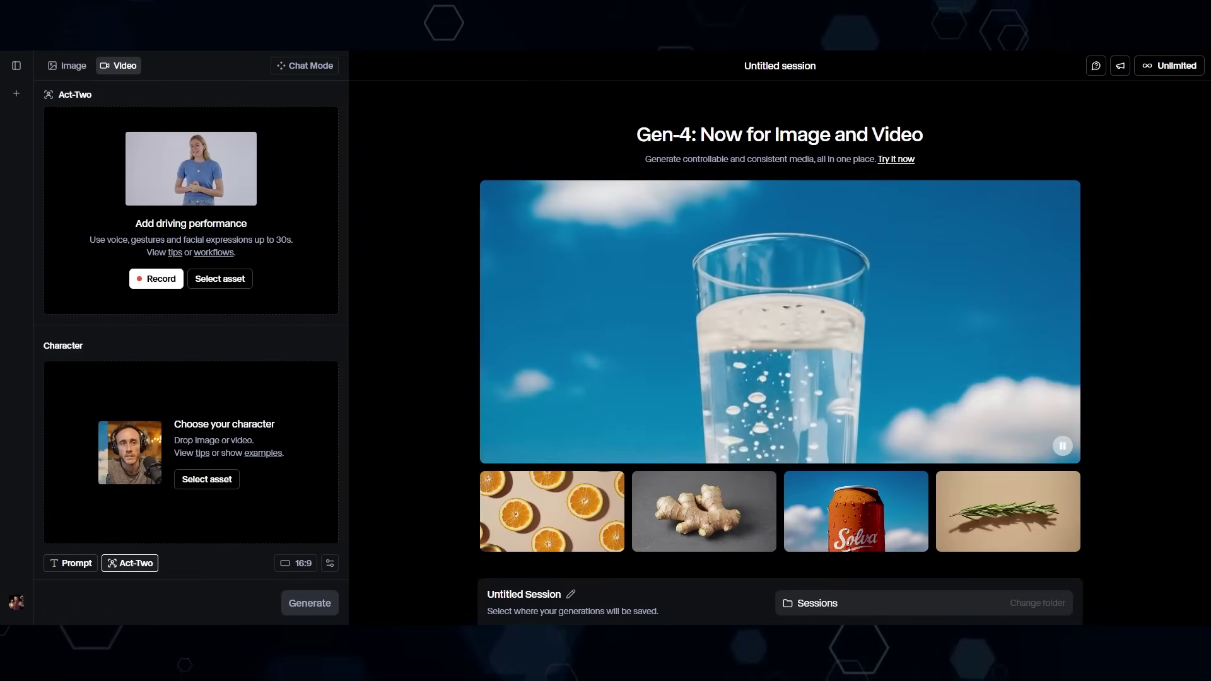
# In Runway's Act-Two, generate and play a video using the "follow the channel" clip as driving performance and the hooded creature image as character
pyautogui.moveTo(229, 172); pyautogui.dragTo(202, 176)
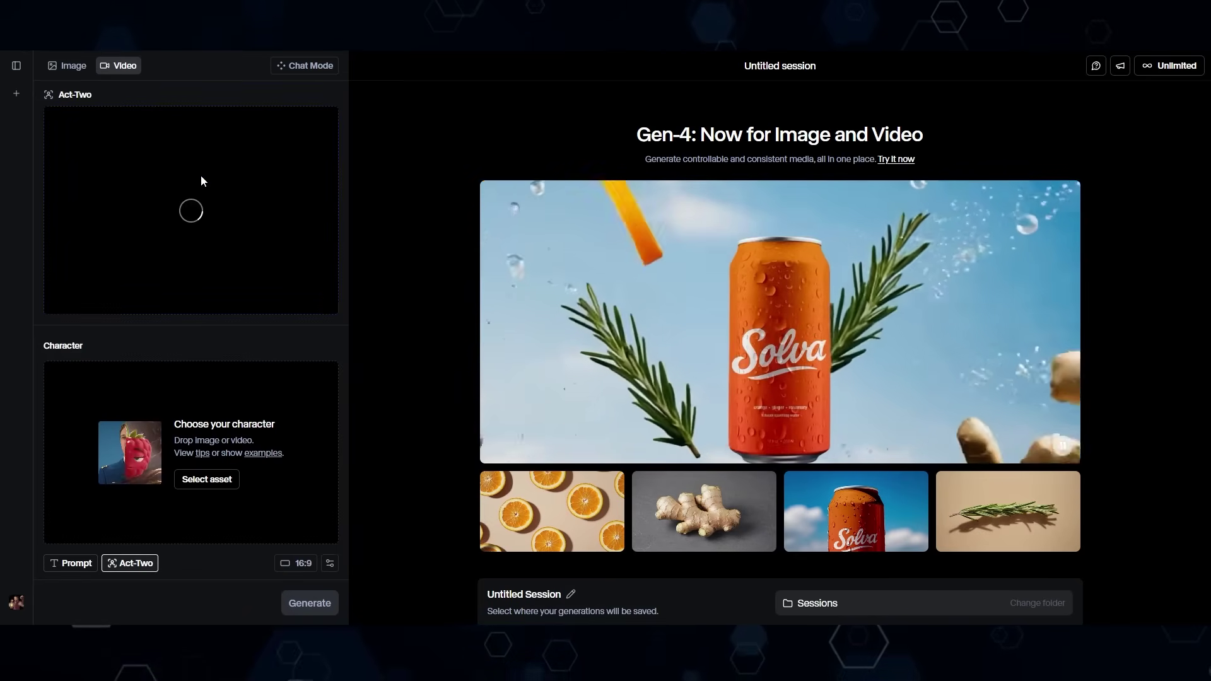
pyautogui.moveTo(429, 497); pyautogui.dragTo(208, 418)
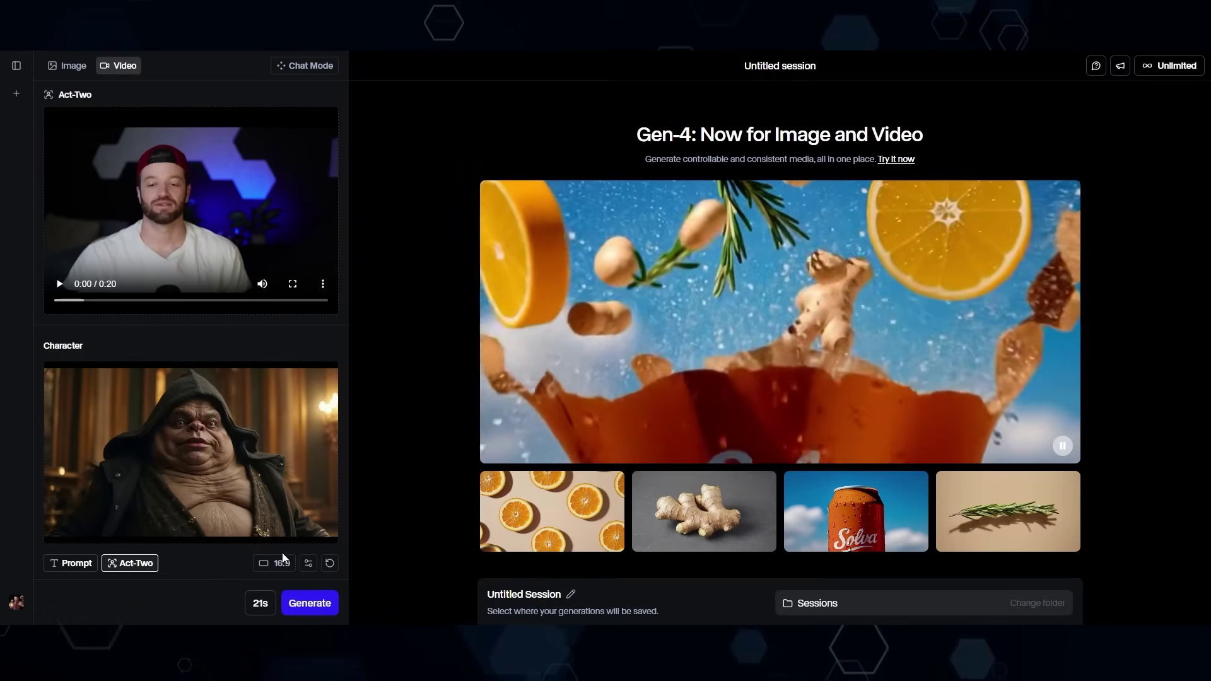
pyautogui.click(323, 606)
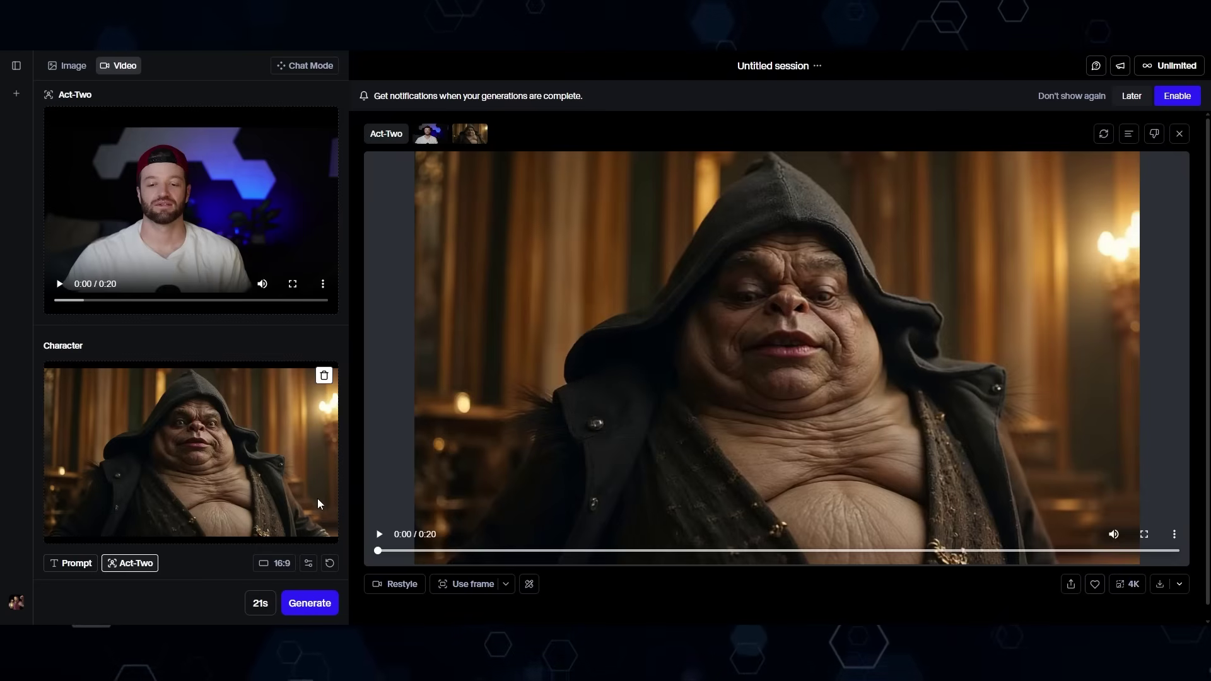
pyautogui.click(379, 535)
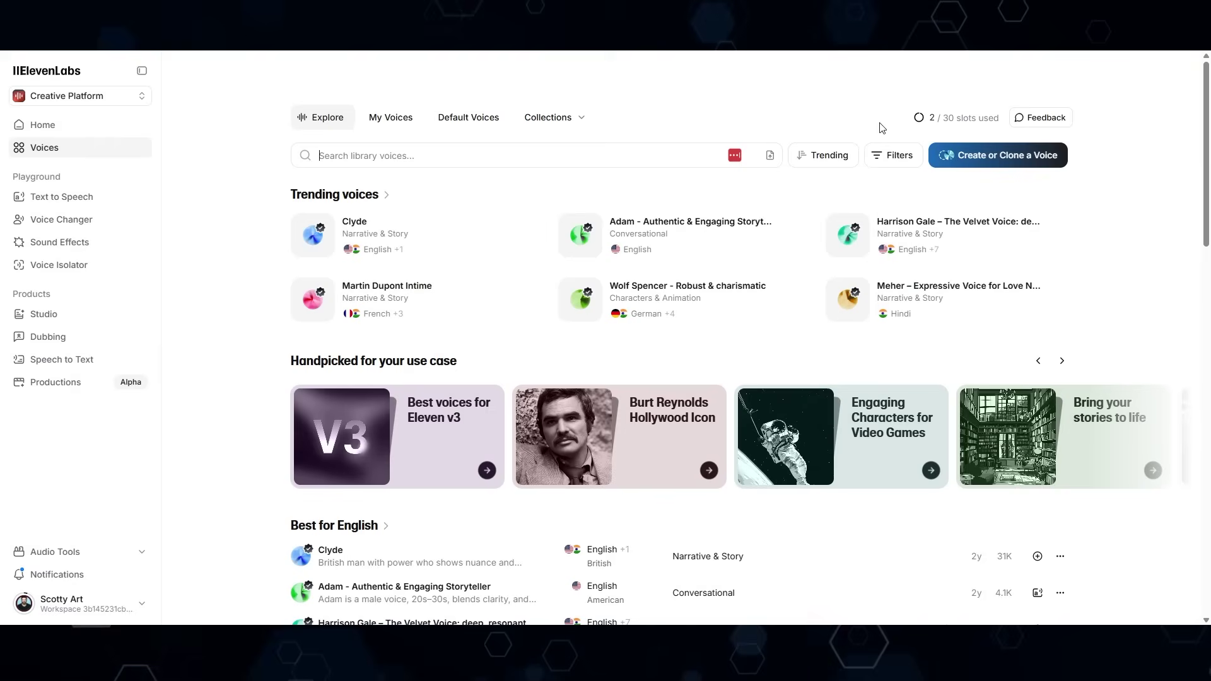
# In ElevenLabs Voice Design, generate voices from the prompt for a deep, booming male voice of a massive evil ogre
pyautogui.click(988, 157)
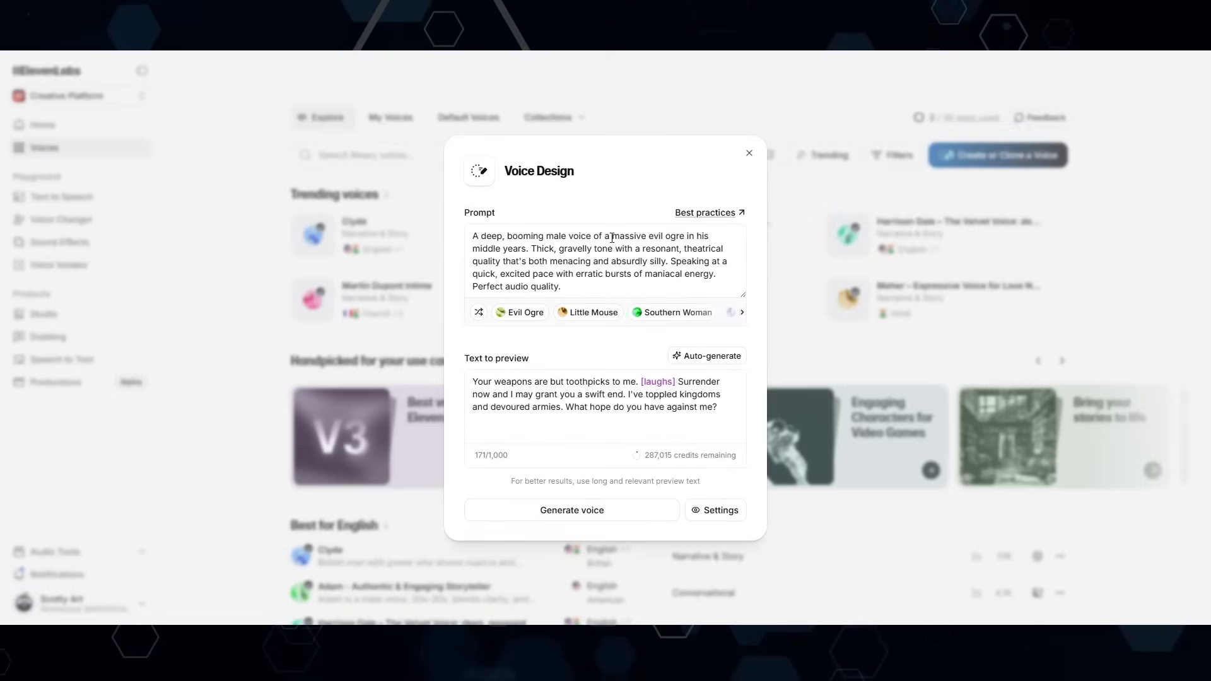
pyautogui.click(477, 236)
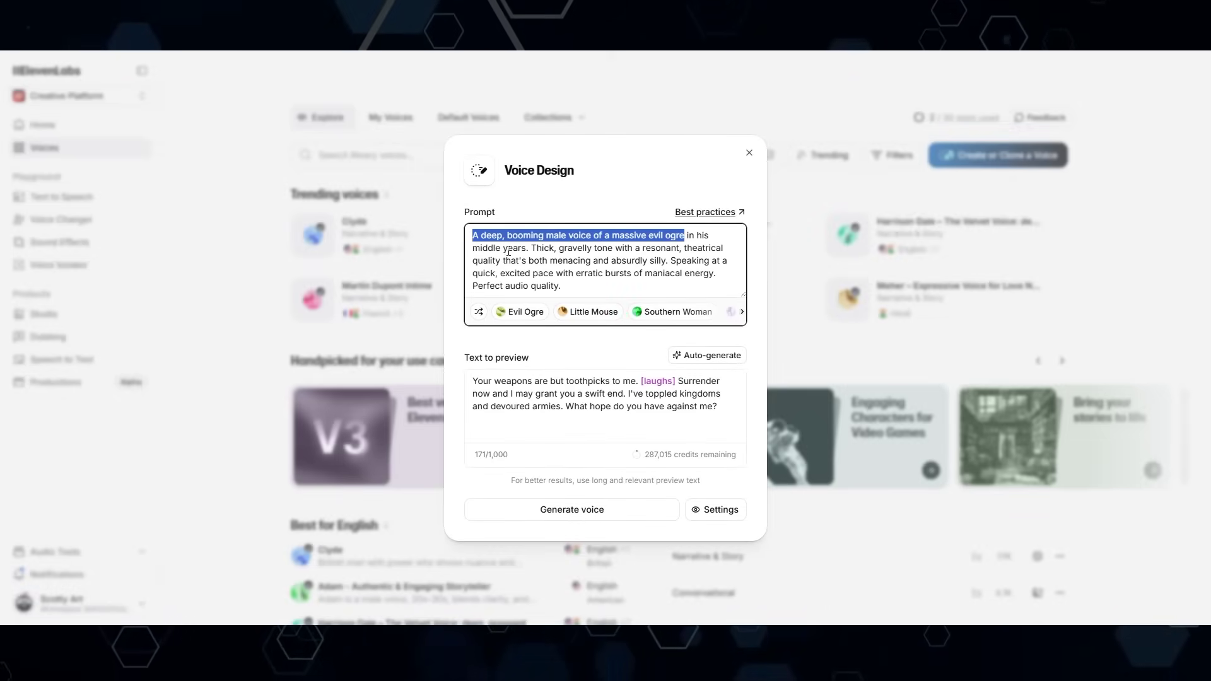
pyautogui.moveTo(480, 248); pyautogui.dragTo(559, 251)
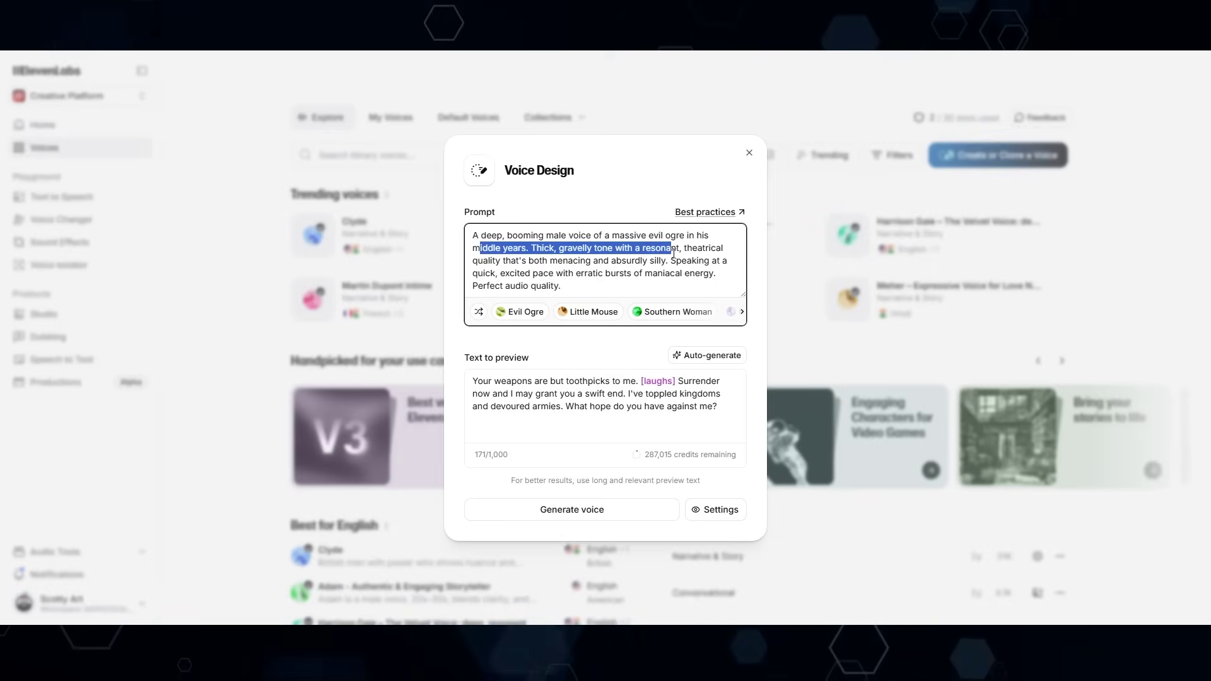
pyautogui.click(527, 517)
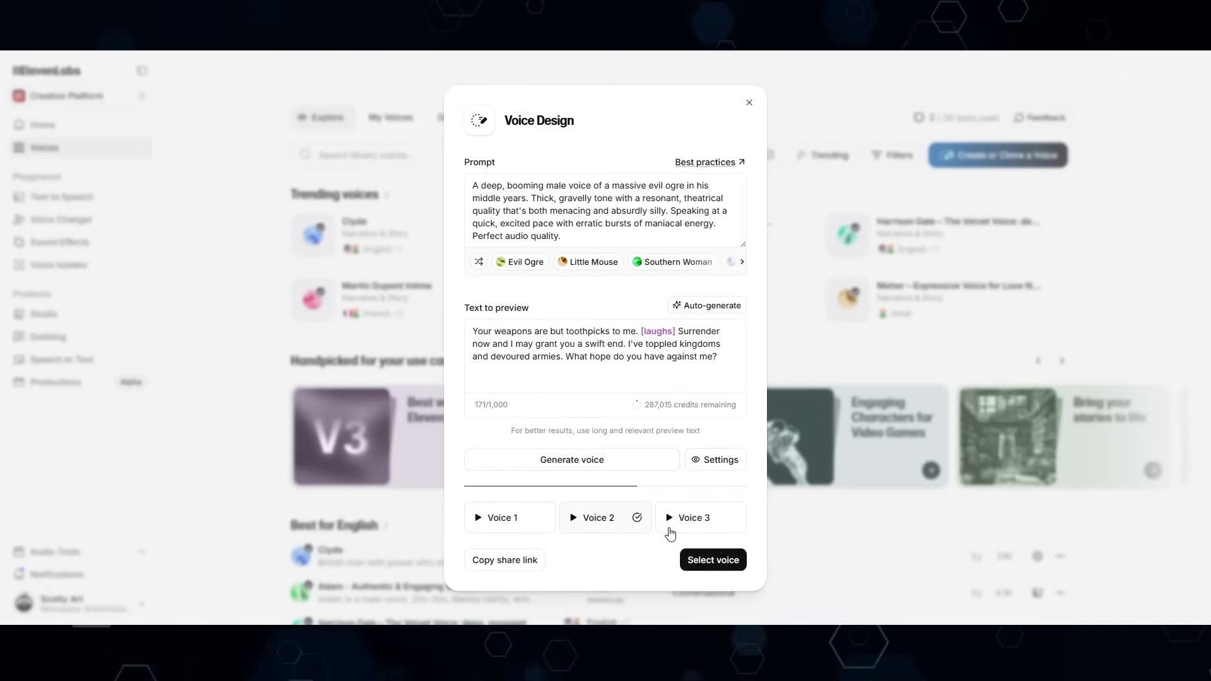
# Choose the generated Voice 2 and save it under the name "ogre"
pyautogui.click(703, 561)
pyautogui.click(574, 259)
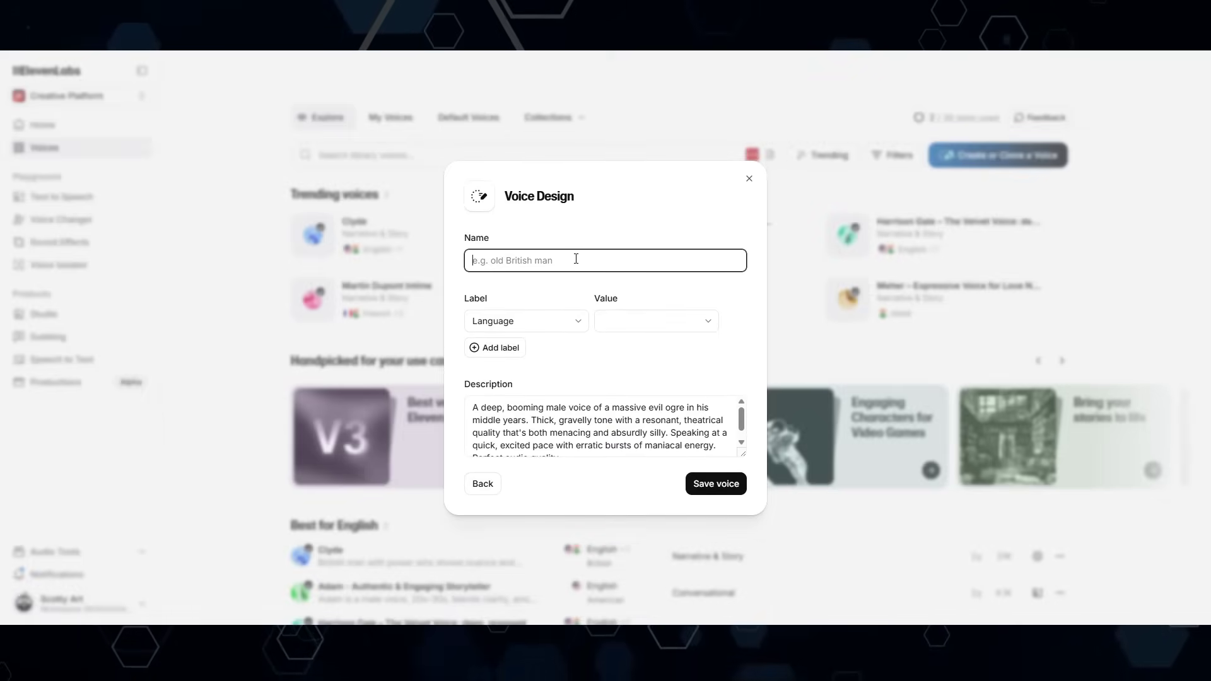
pyautogui.write('ogre')
pyautogui.press('Return')
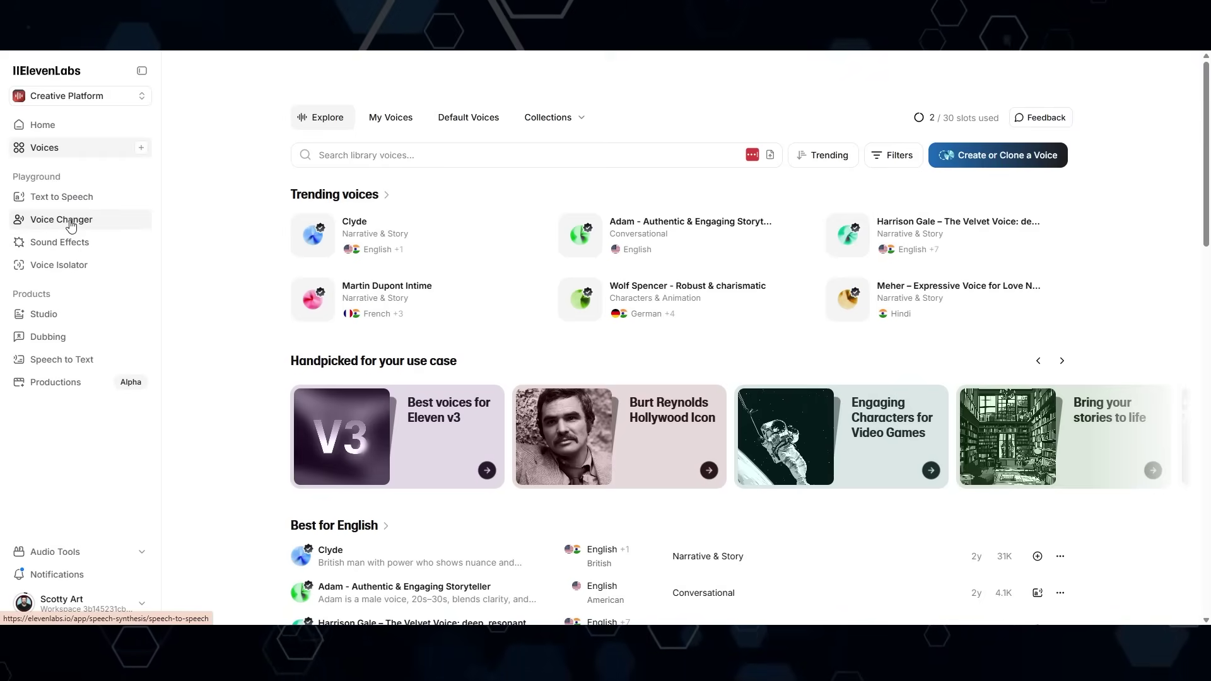
# In Voice Changer, upload follow the channel.mp4, choose the ogre voice and generate the converted speech
pyautogui.click(71, 225)
pyautogui.moveTo(456, 114); pyautogui.dragTo(94, 162)
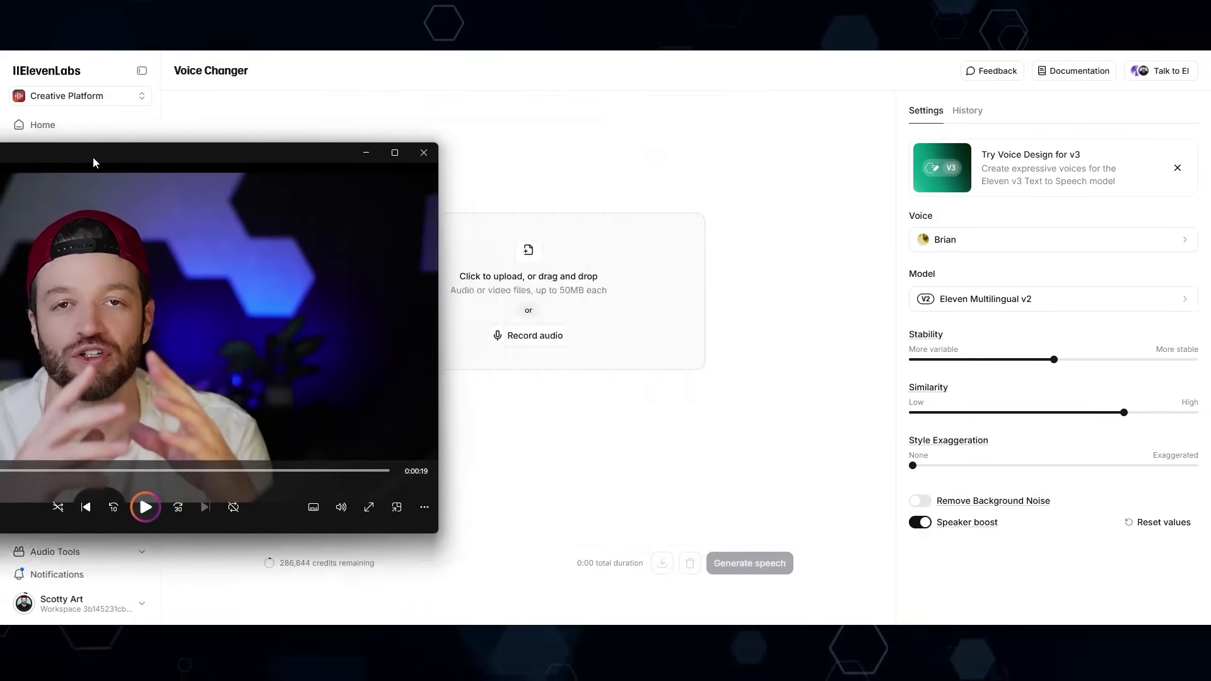
pyautogui.moveTo(448, 295); pyautogui.dragTo(449, 294)
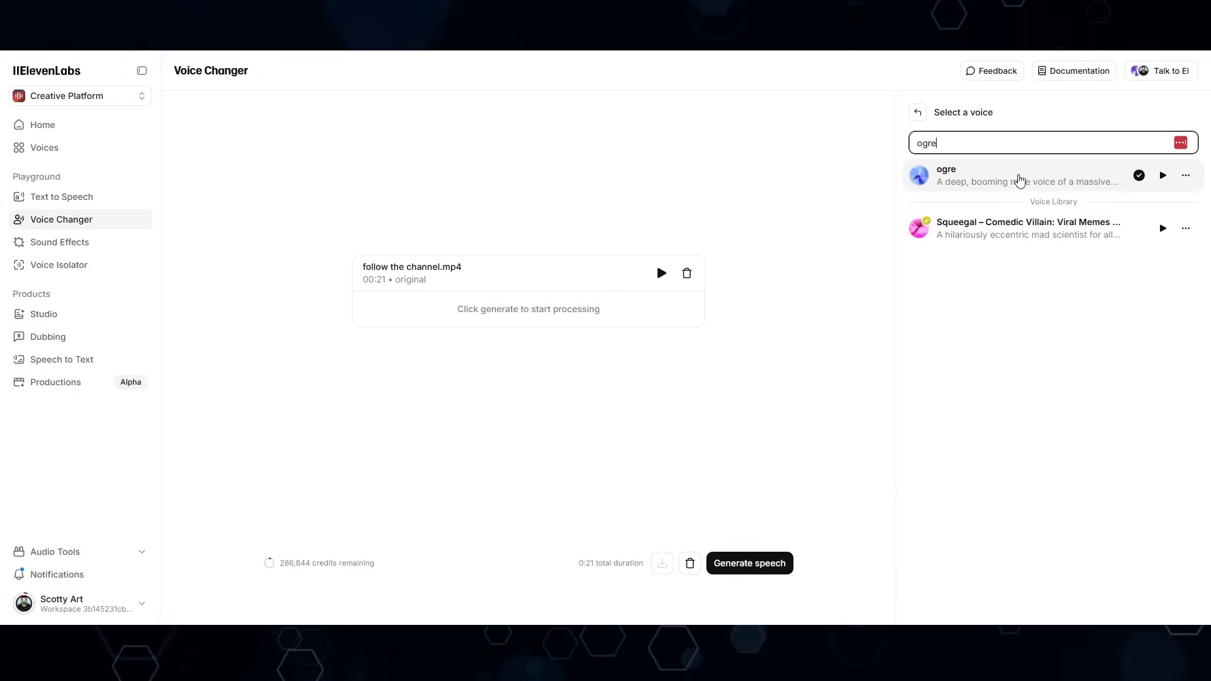
pyautogui.click(1016, 177)
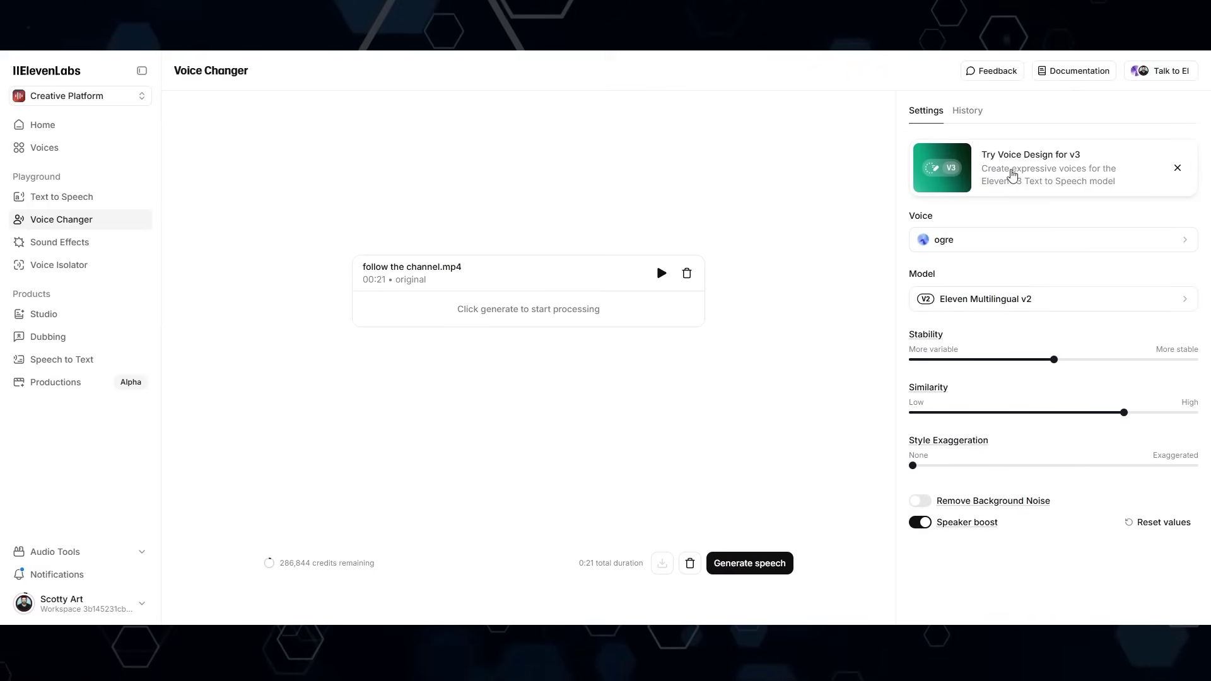
pyautogui.click(751, 560)
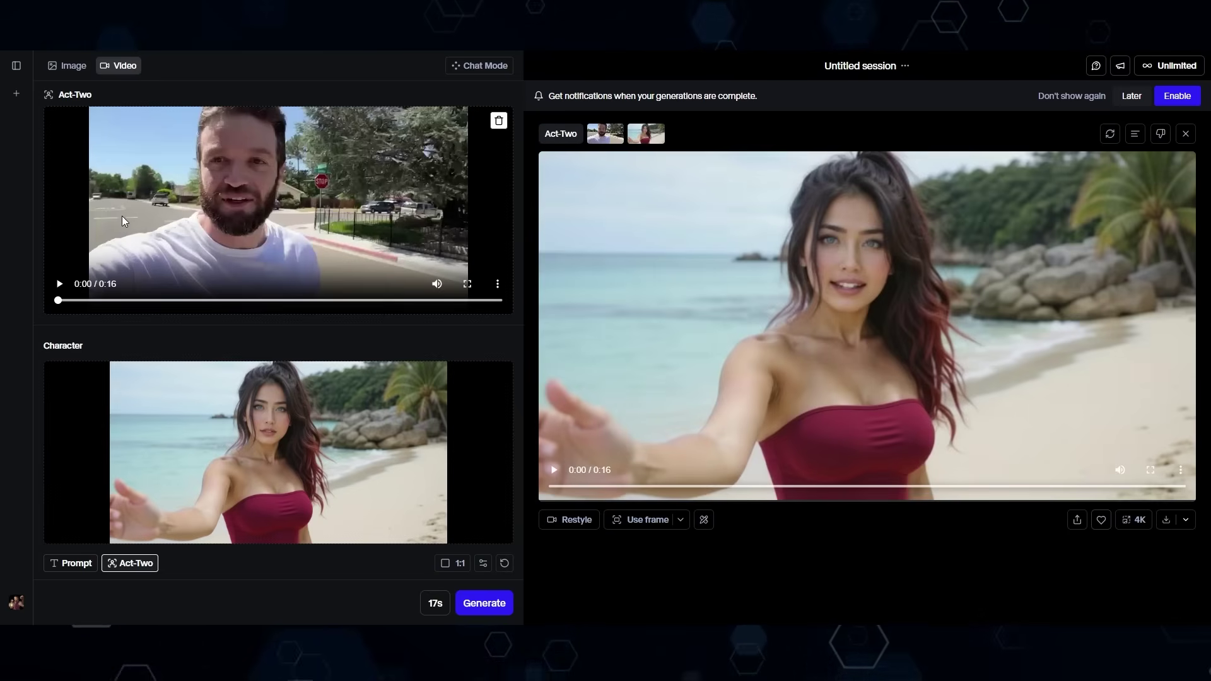
# In Act-Two, play the outdoor selfie driving video and the generated beach woman video to compare the performances
pyautogui.click(59, 285)
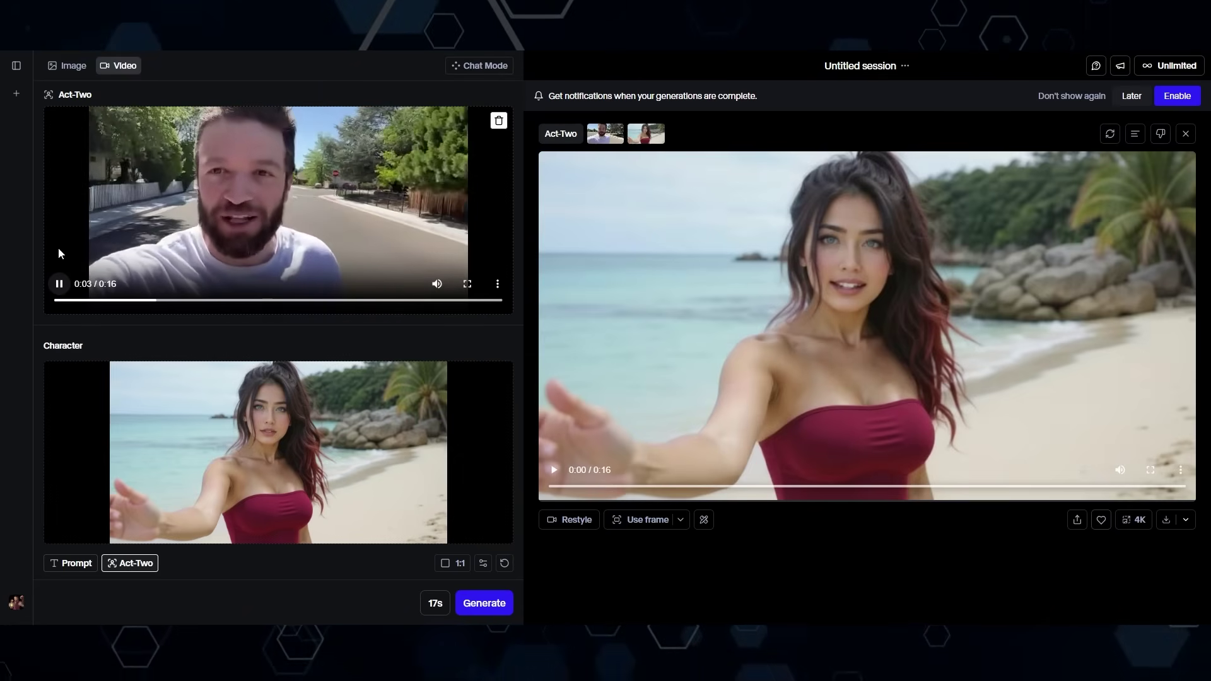
pyautogui.click(59, 284)
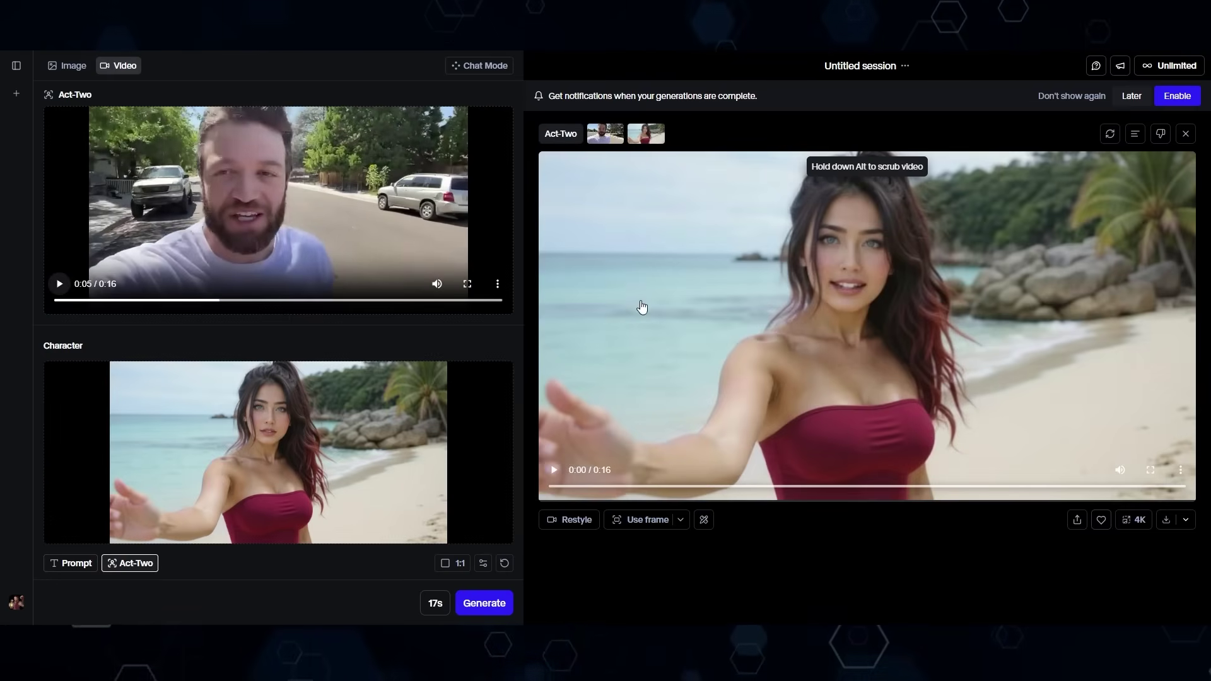
pyautogui.click(554, 470)
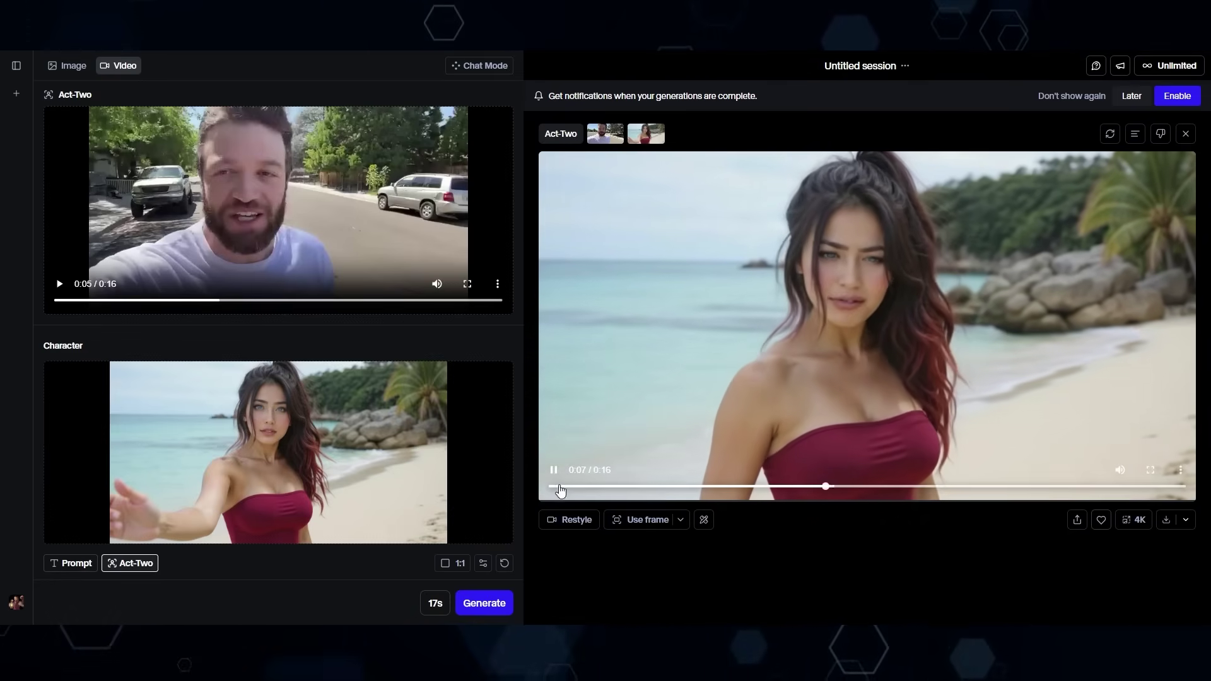
pyautogui.click(607, 361)
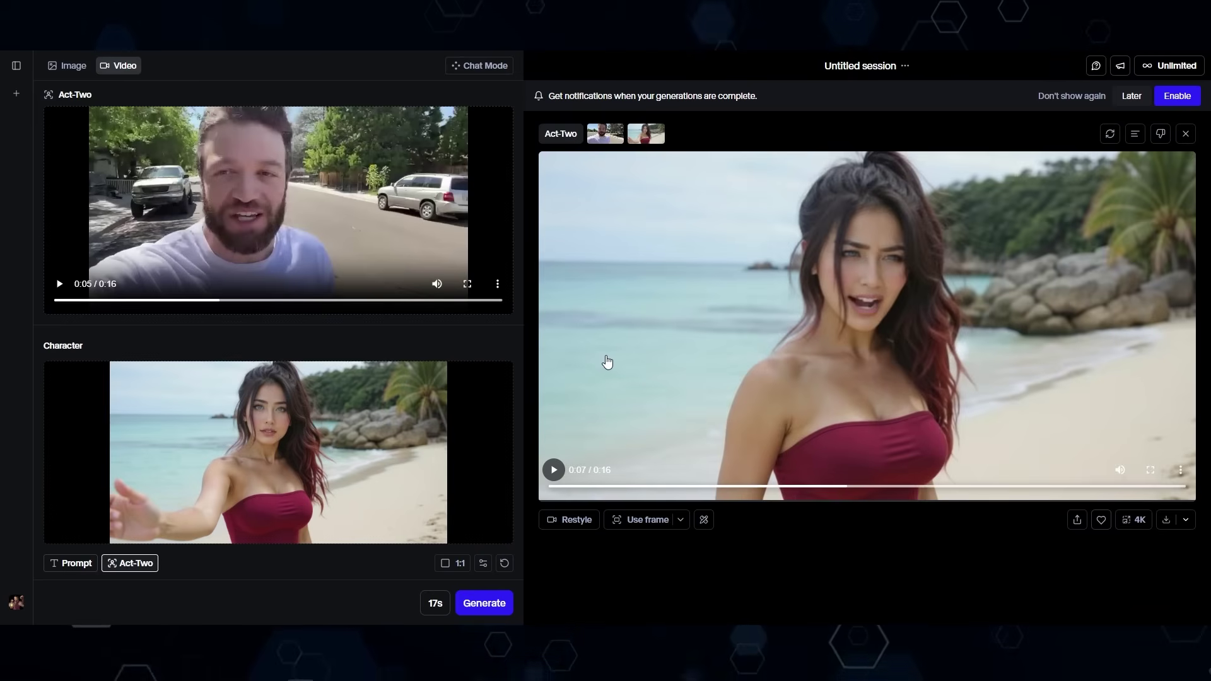
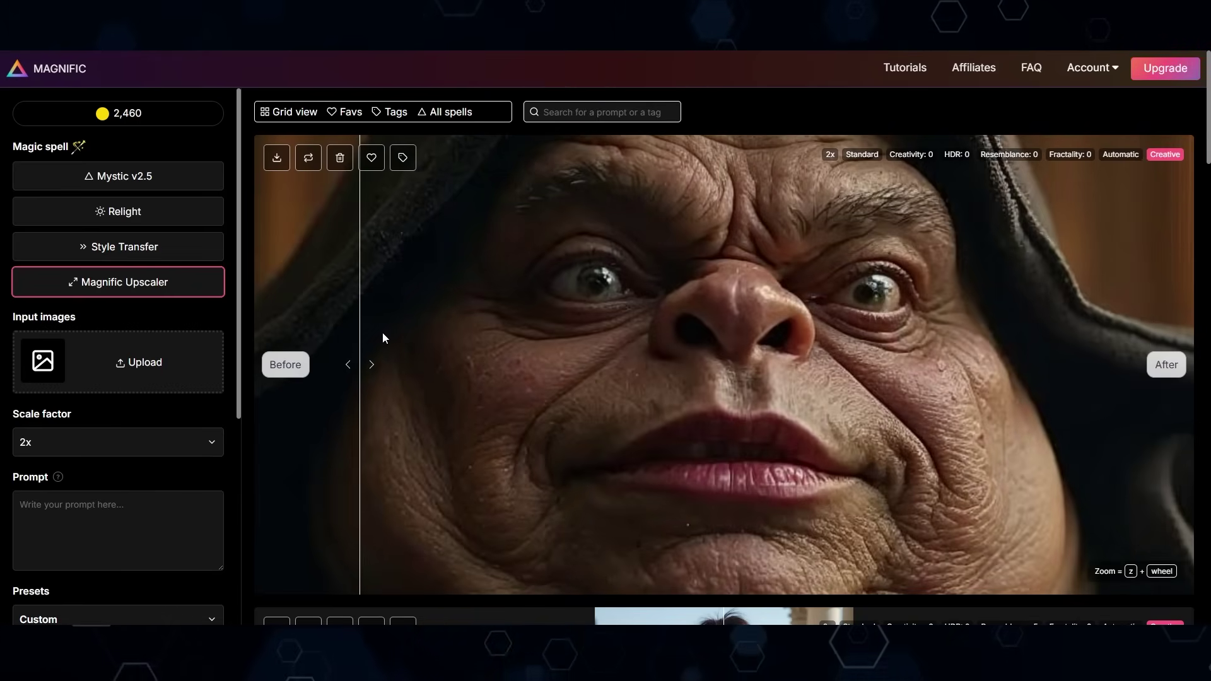
# On X, look through the top search results for "vace multitalk fusion iX"
pyautogui.scroll(-8, 382, 338)
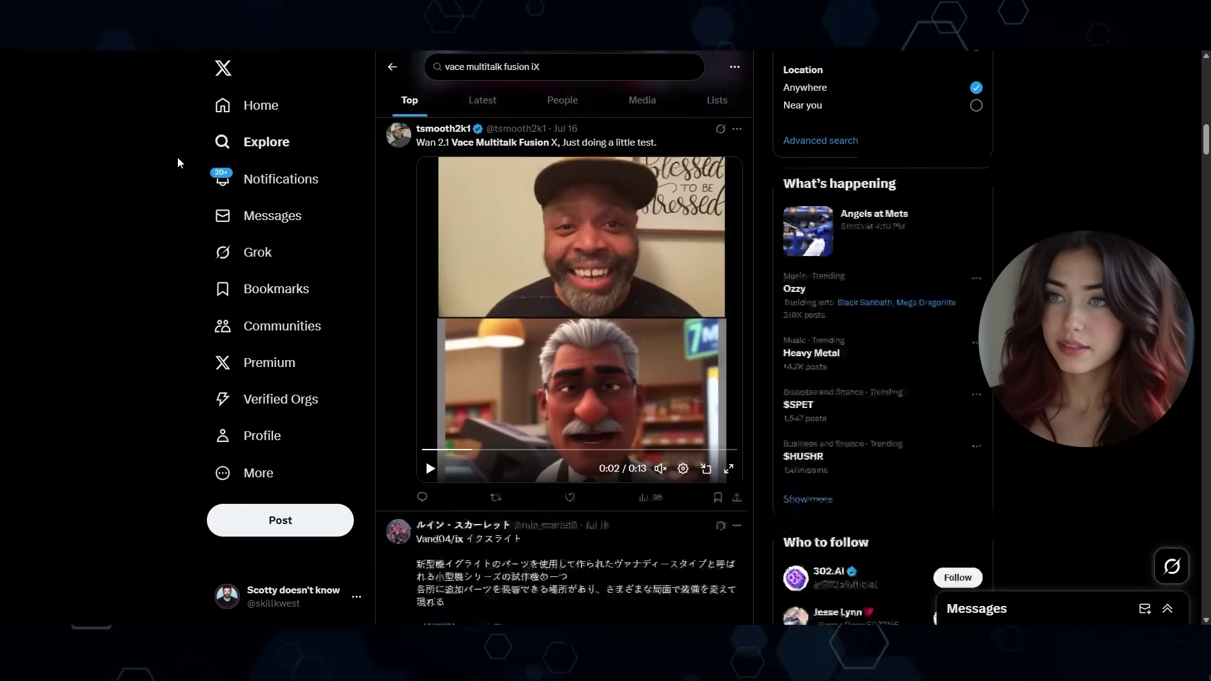
pyautogui.scroll(-10, 177, 156)
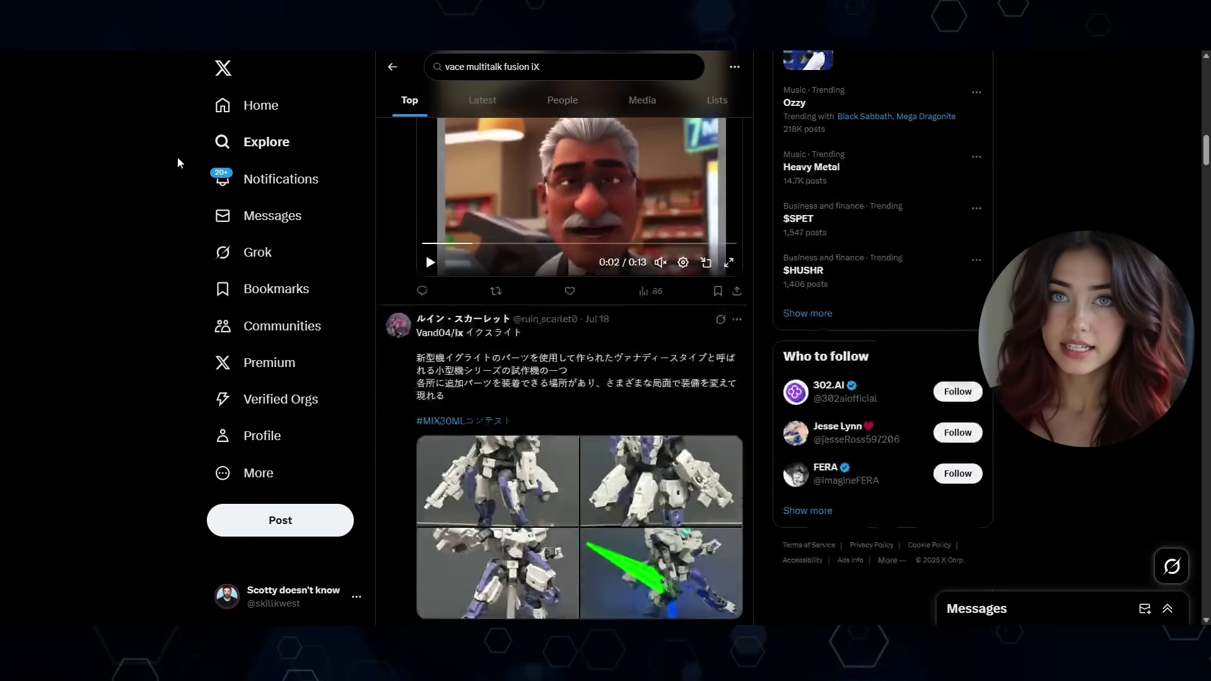
# Find the SyncWin post about MultiTalk in the search results and play its video in full screen
pyautogui.scroll(-5, 177, 156)
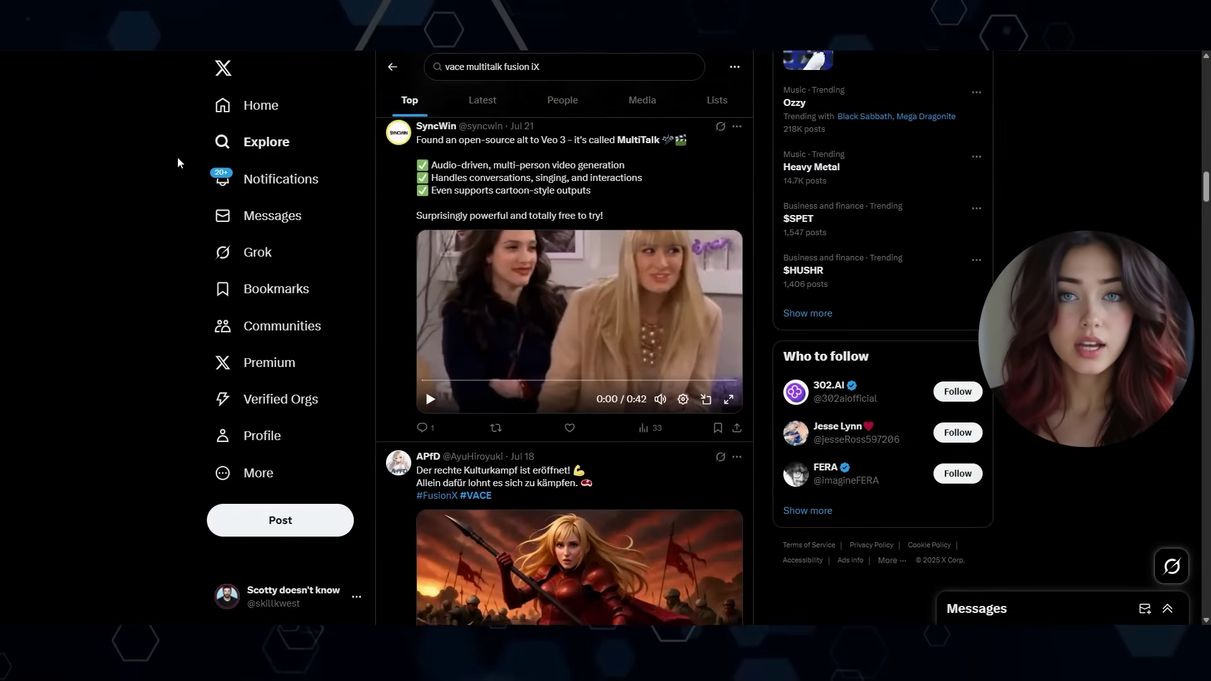
pyautogui.scroll(1, 177, 163)
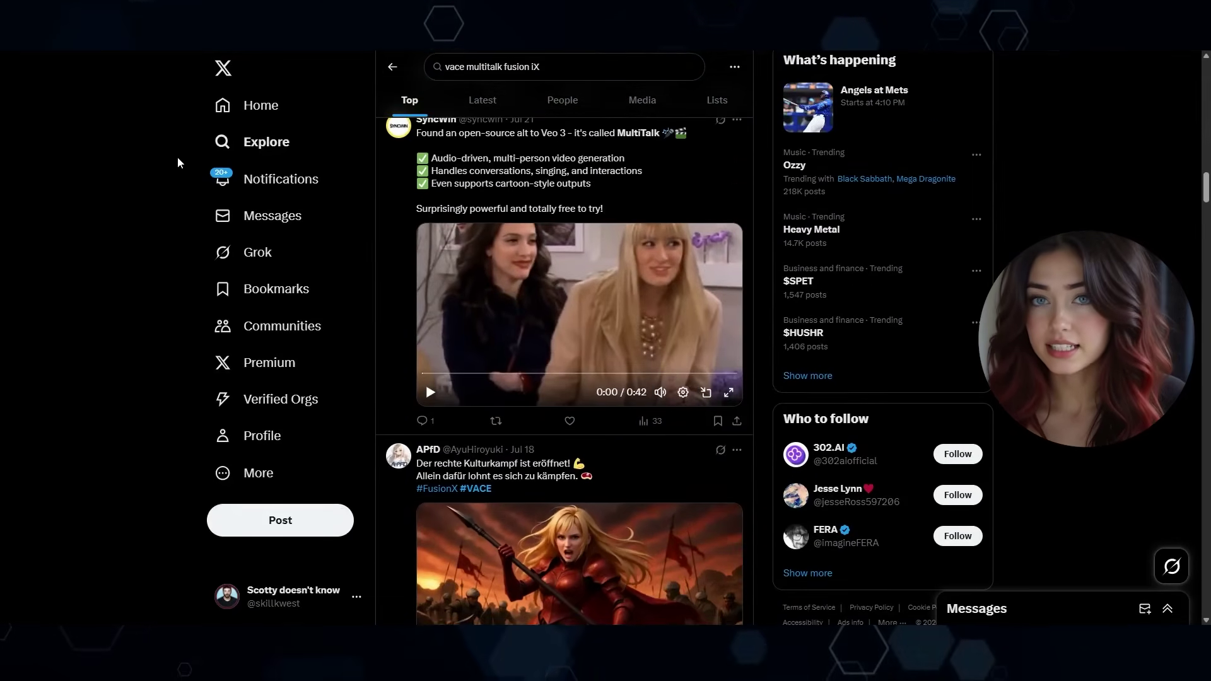
pyautogui.click(431, 394)
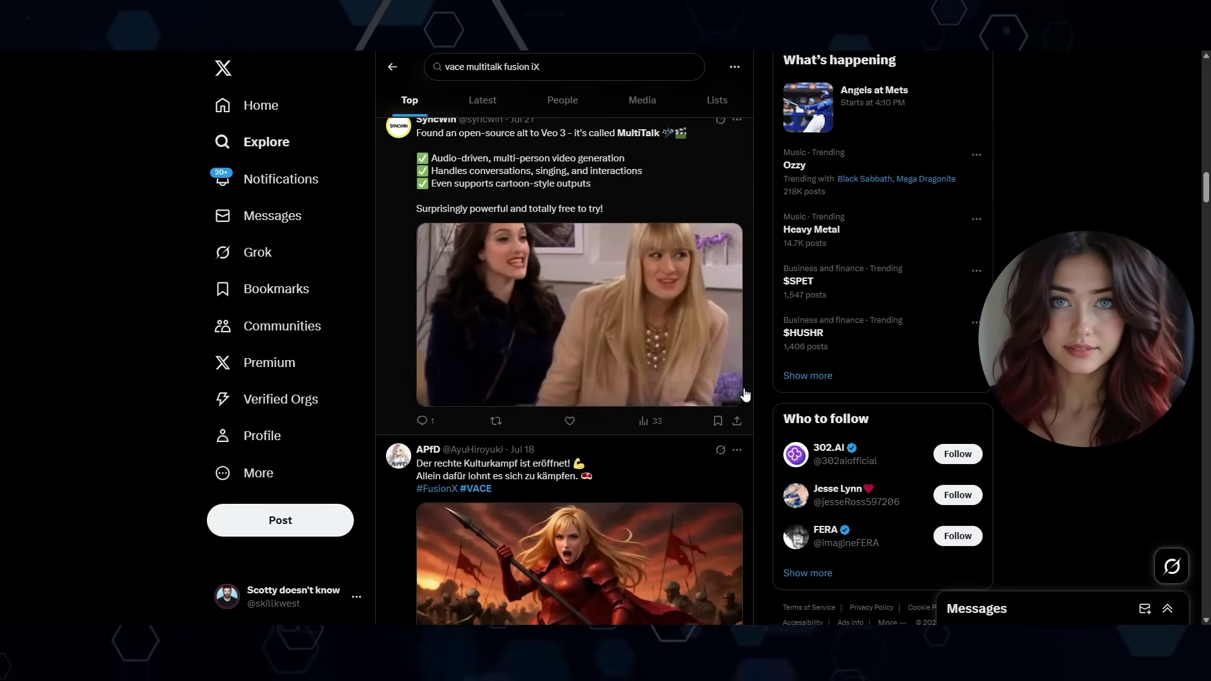
pyautogui.click(729, 392)
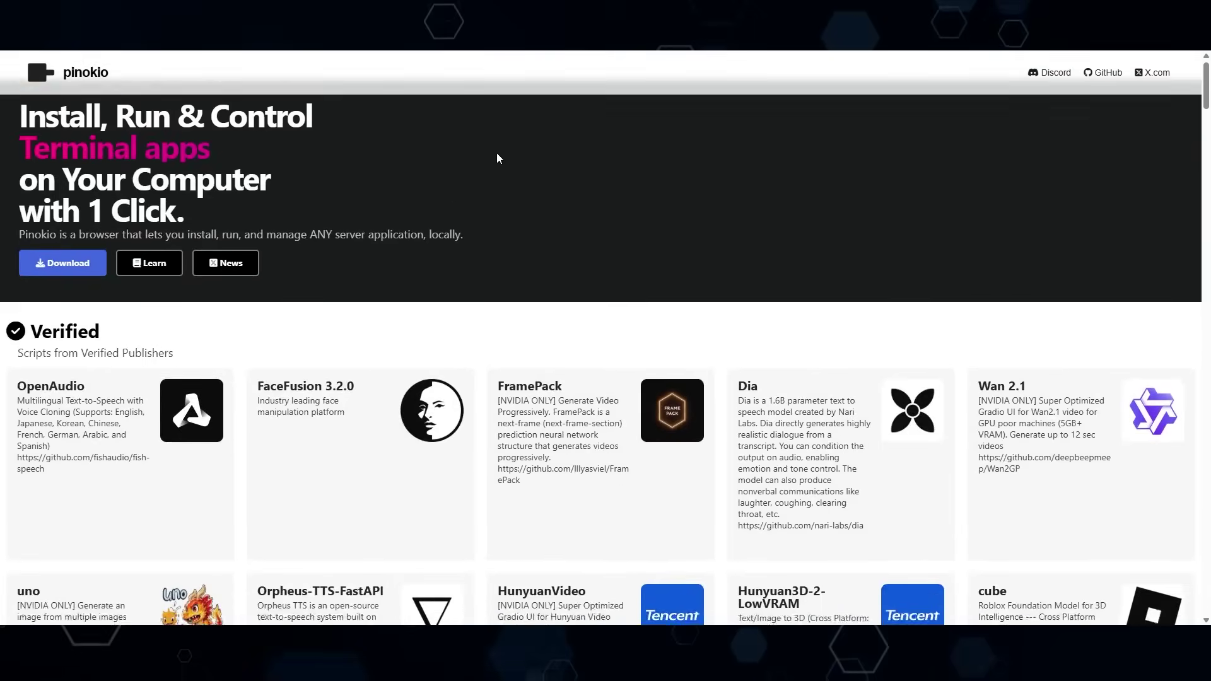
# On the Pinokio website, look through the catalogue of verified scripts and the download section
pyautogui.scroll(1, 497, 158)
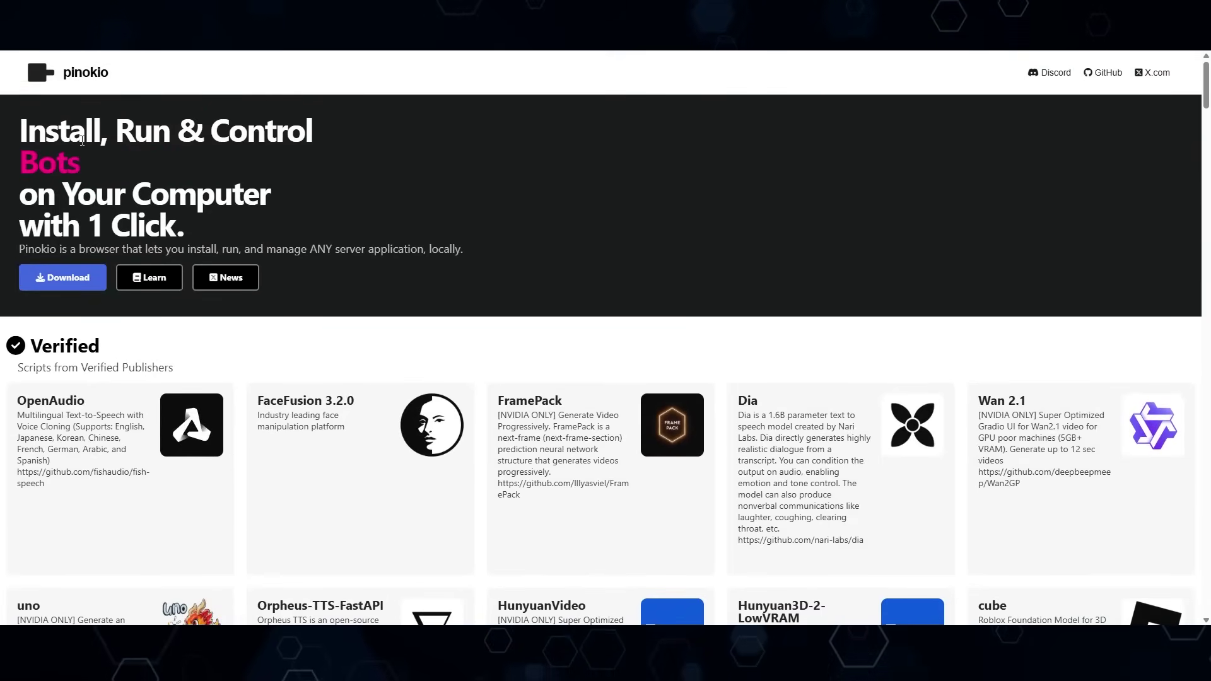
pyautogui.scroll(-14, 398, 138)
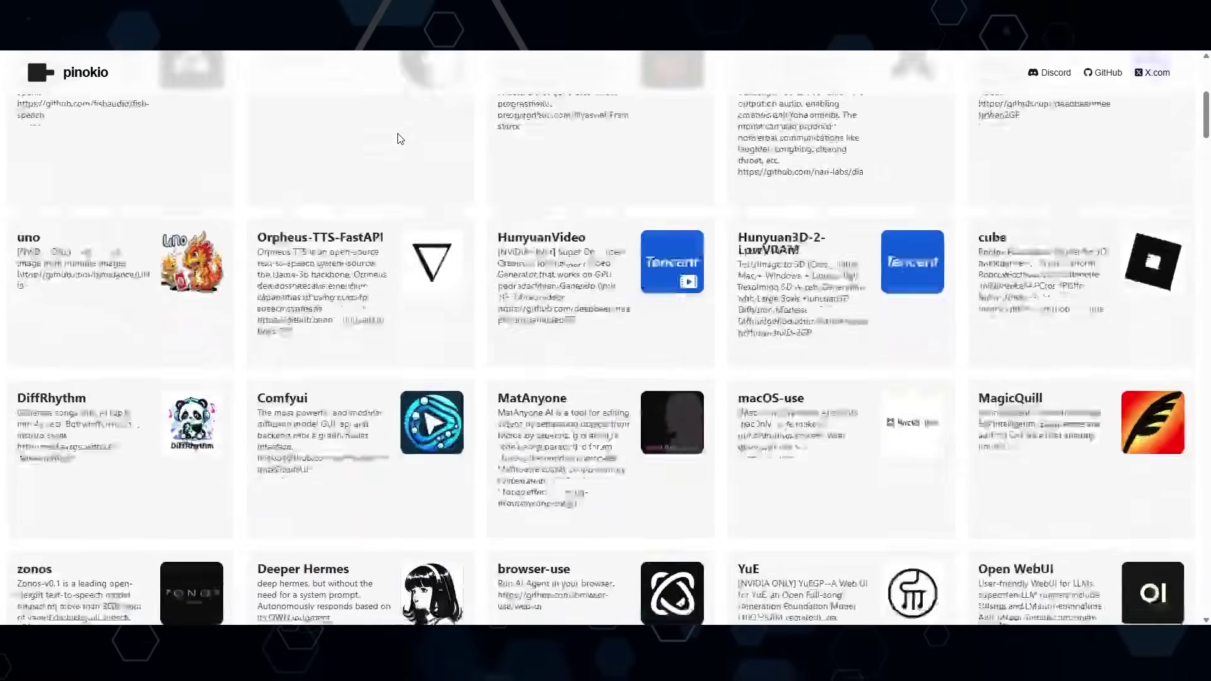
pyautogui.scroll(-1, 397, 140)
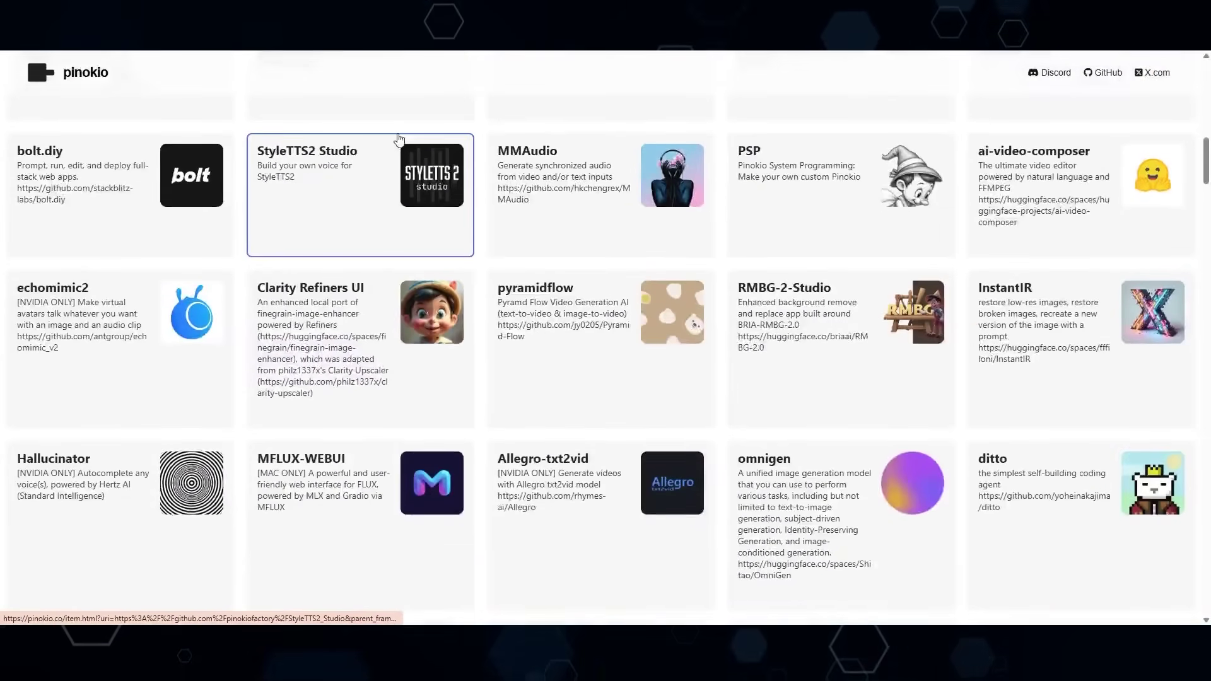
pyautogui.scroll(9, 398, 143)
pyautogui.scroll(4, 365, 177)
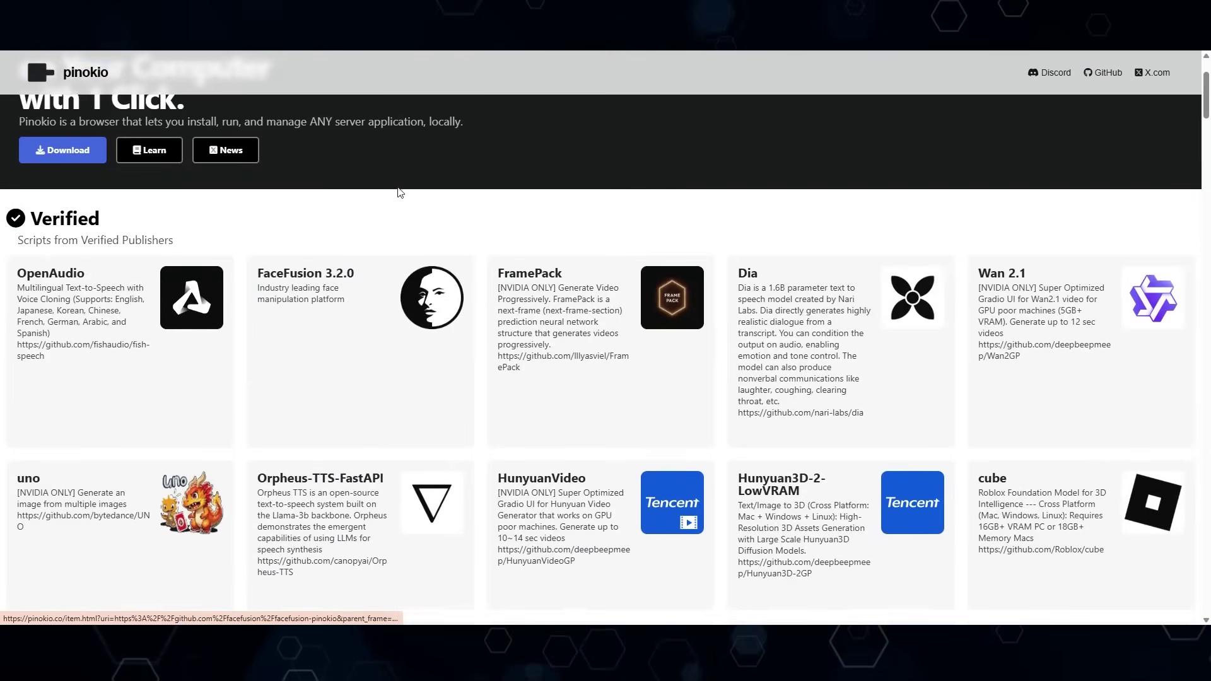
pyautogui.scroll(-1, 745, 317)
pyautogui.scroll(3, 438, 332)
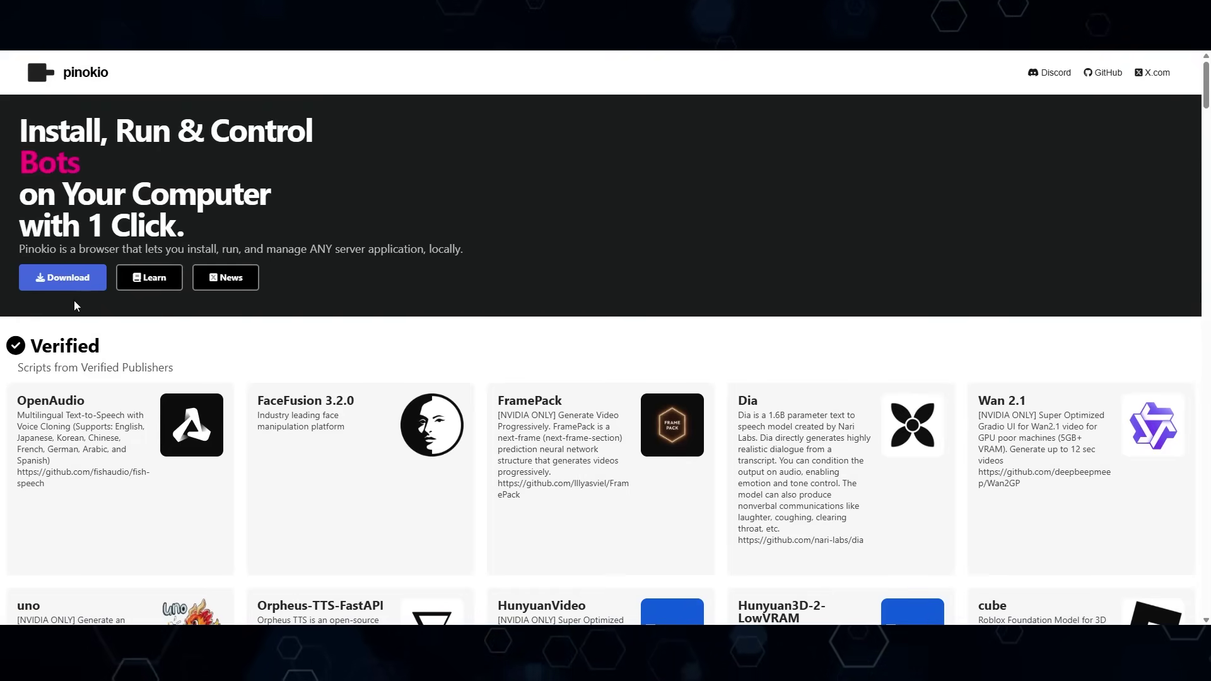
pyautogui.scroll(-1, 292, 297)
pyautogui.scroll(1, 372, 279)
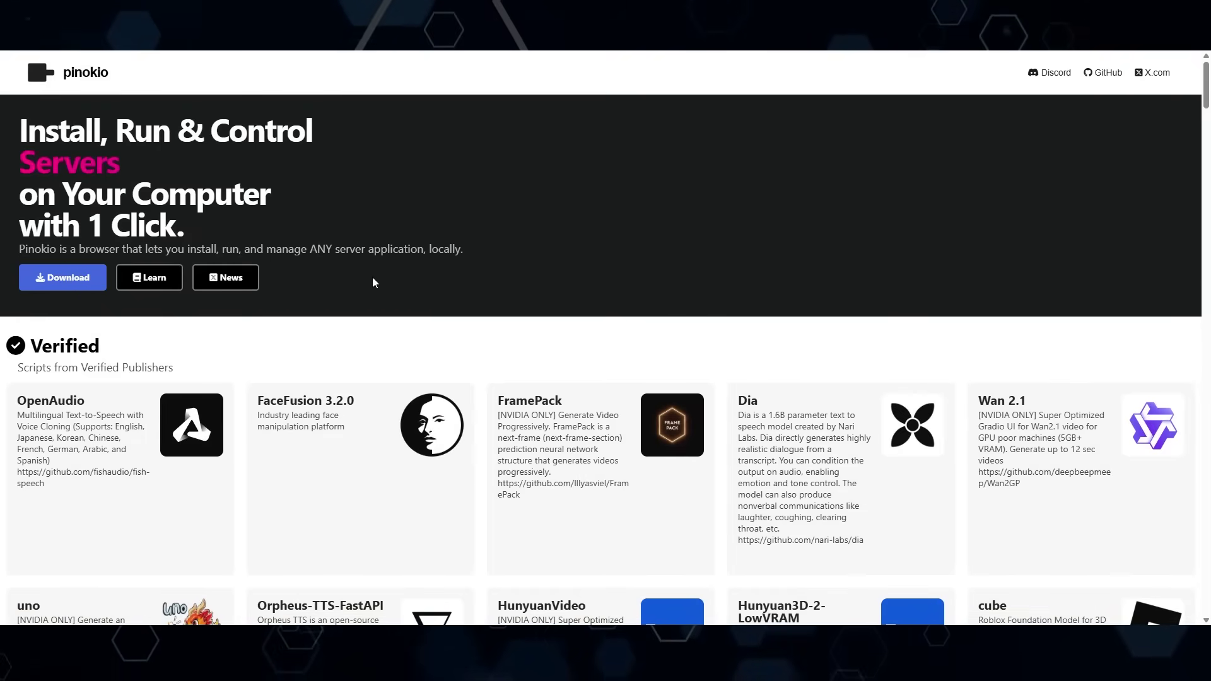
# Open the Wan 2.1 script from the verified list and start its one-click install with Pinokio
pyautogui.scroll(-2, 1105, 345)
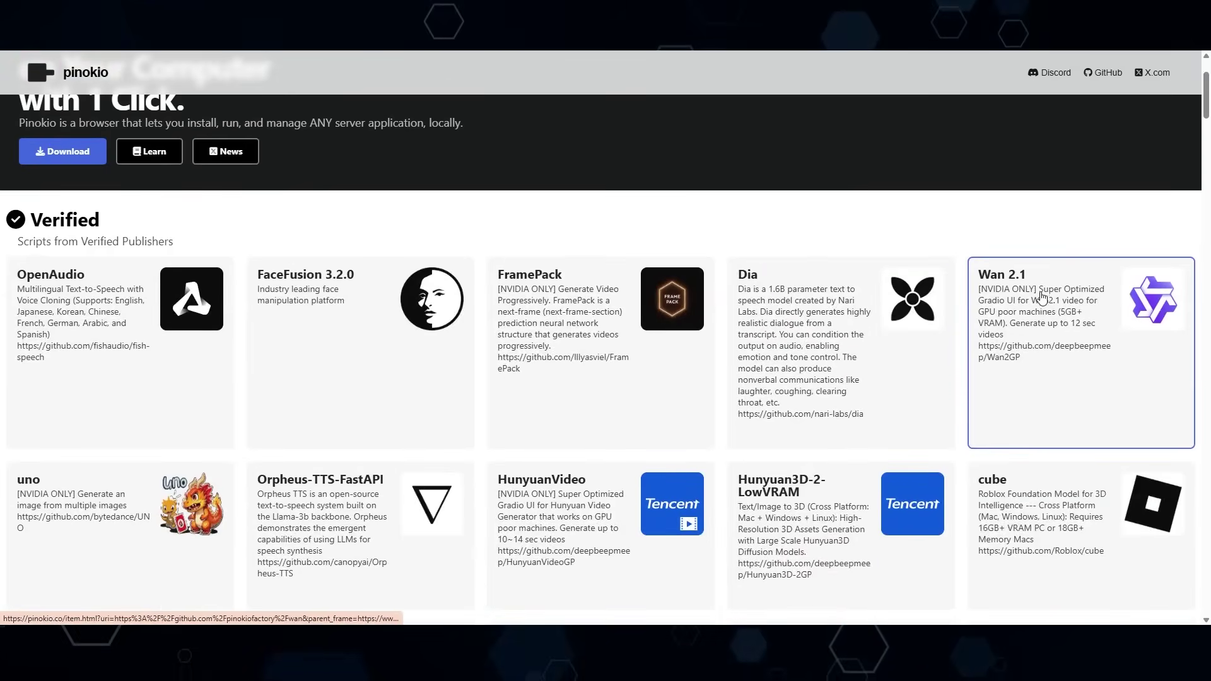
pyautogui.click(1032, 351)
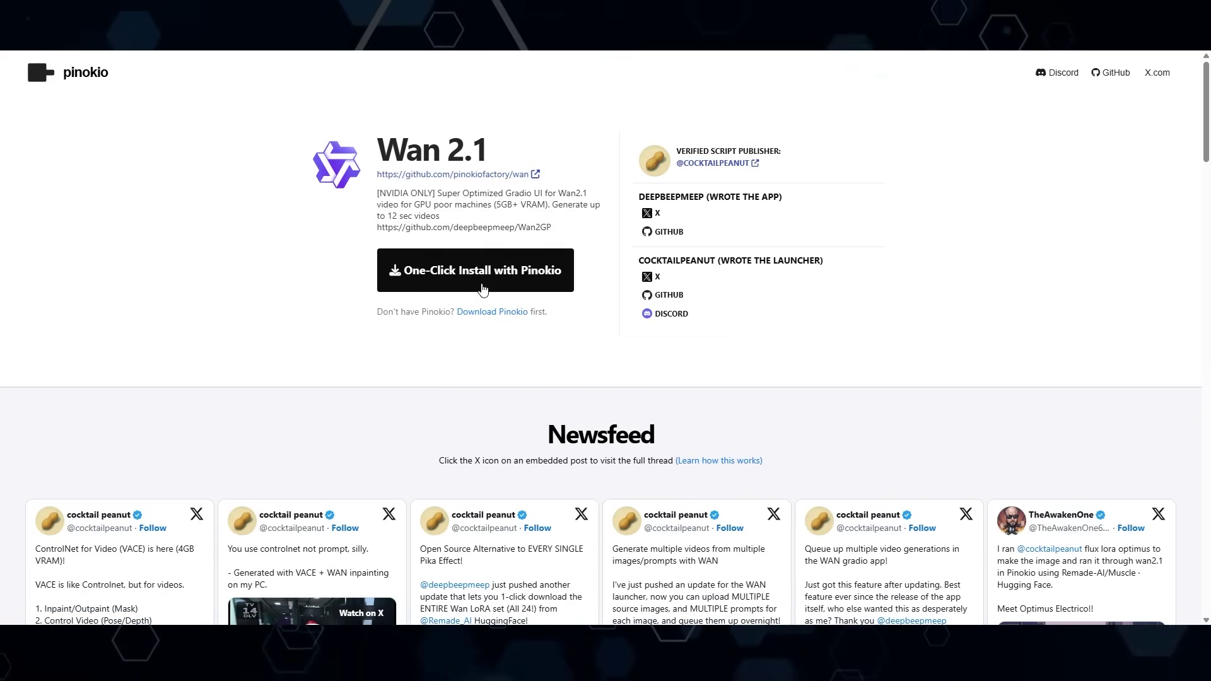
pyautogui.click(545, 287)
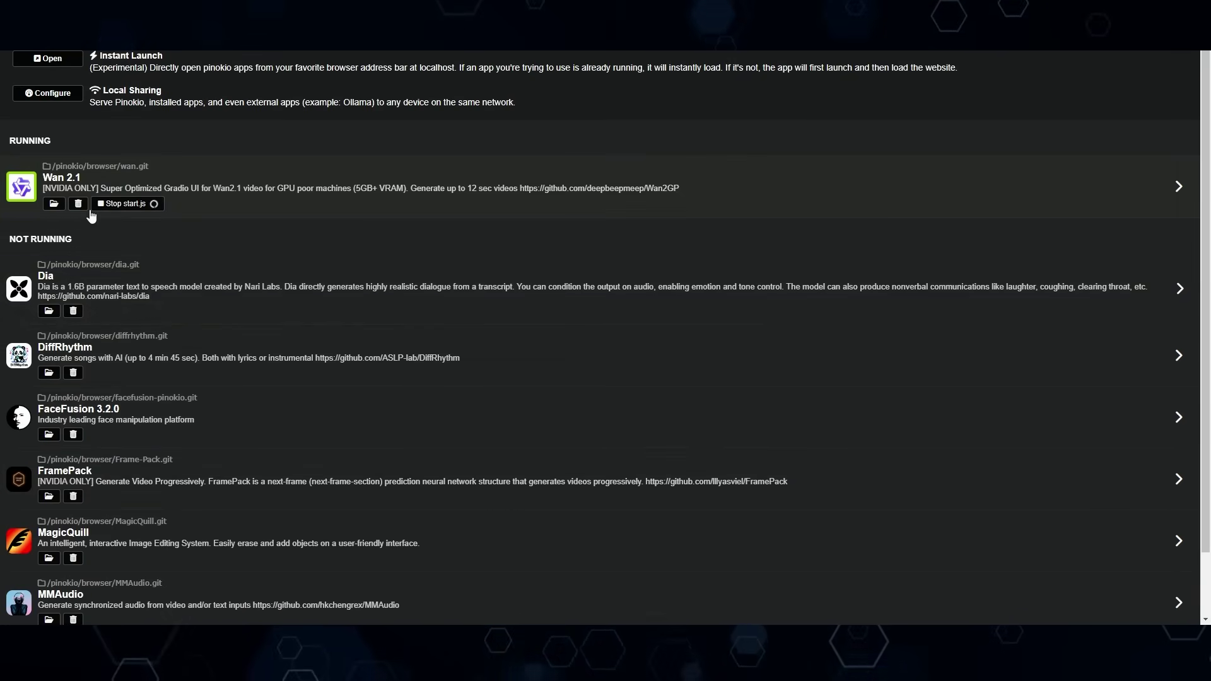
# In the Pinokio app, go through the installed apps and open the running Wan 2.1
pyautogui.scroll(-2, 91, 404)
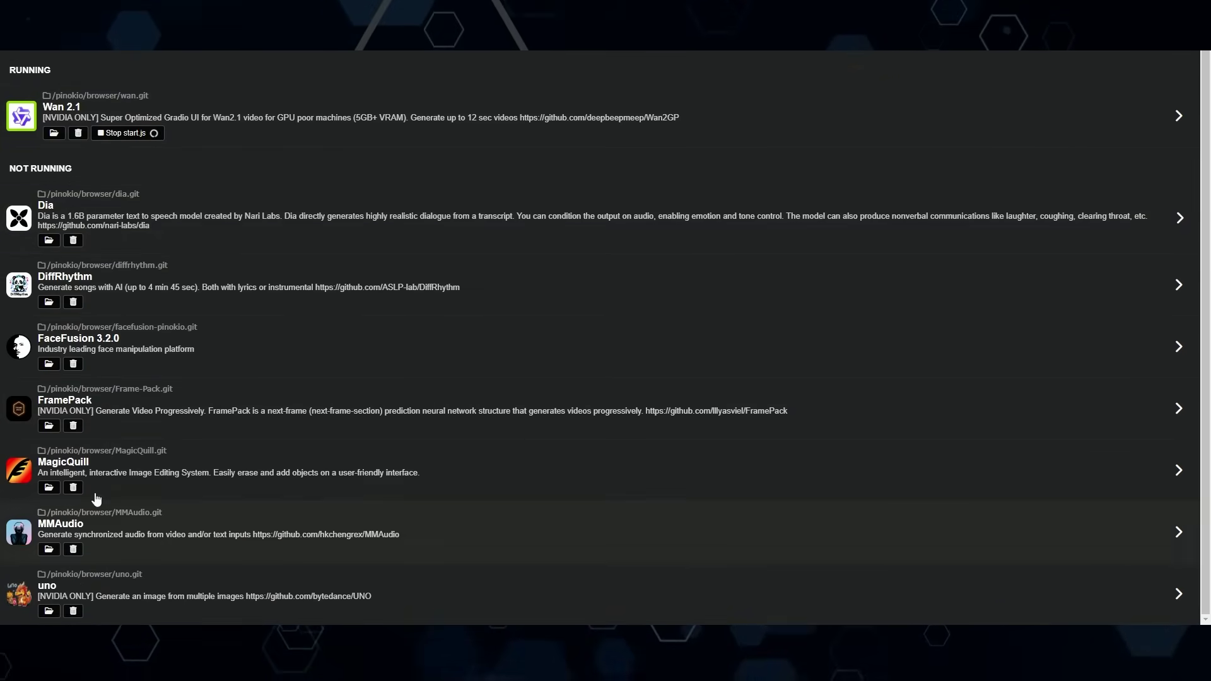
pyautogui.scroll(2, 94, 306)
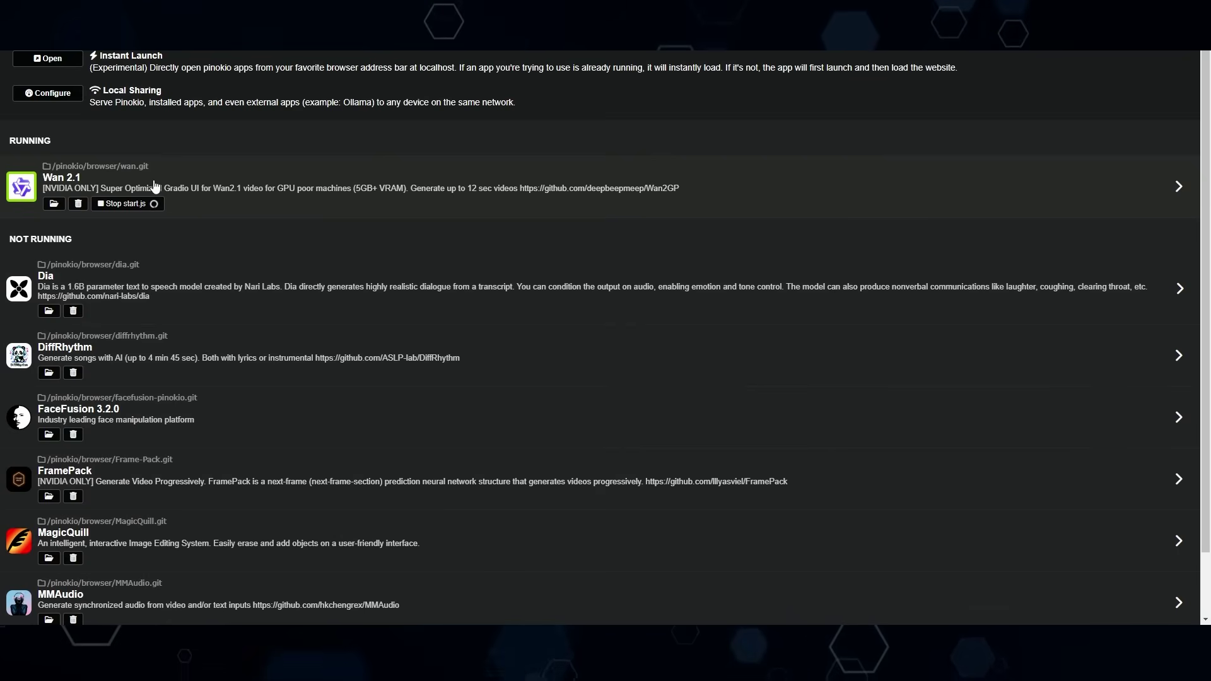
pyautogui.click(223, 183)
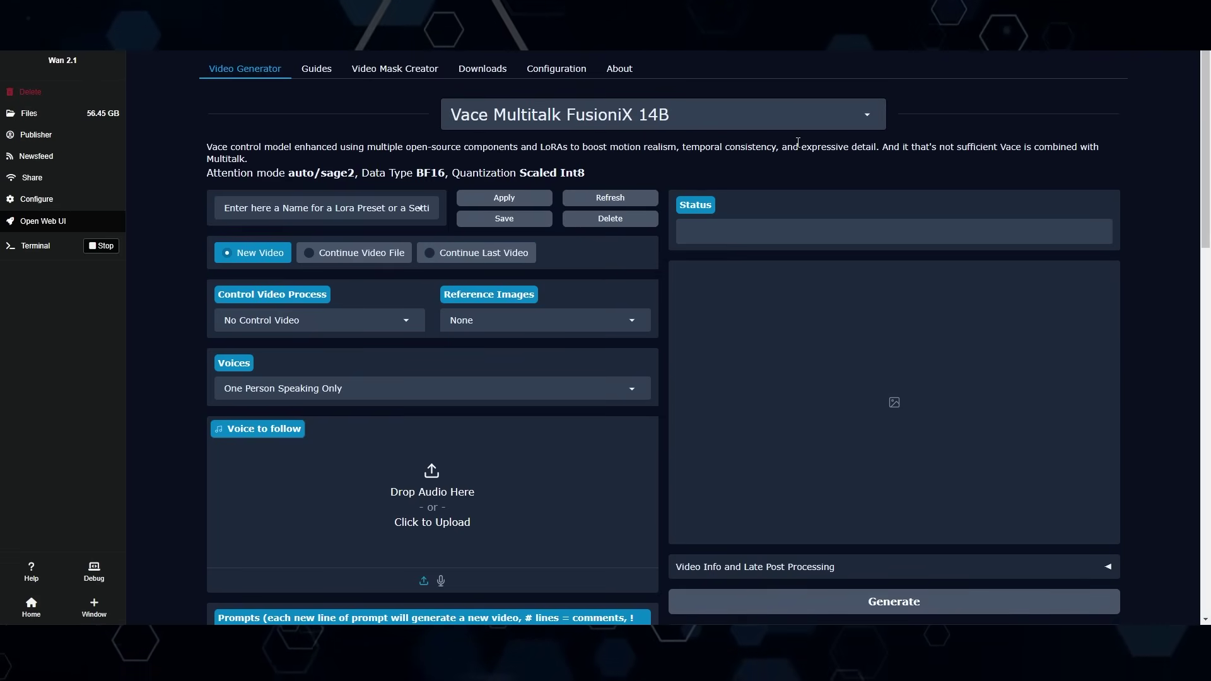
# Go through the available video models and select Vace Multitalk FusioniX 14B
pyautogui.click(869, 116)
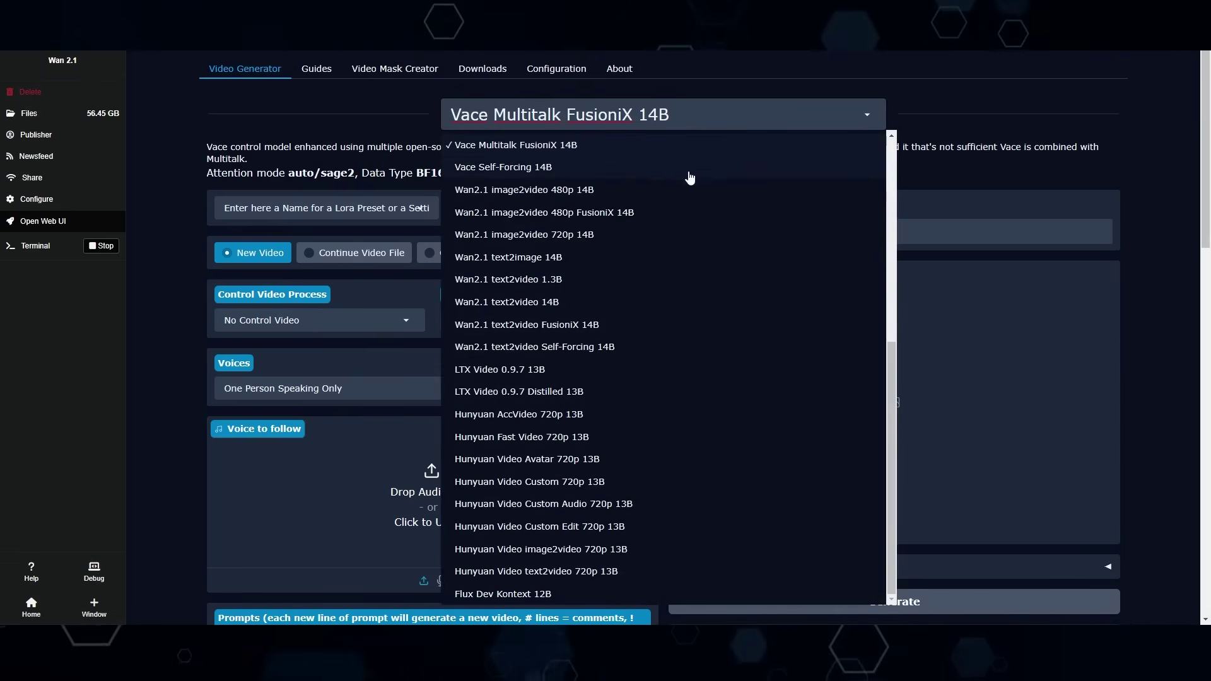
pyautogui.scroll(-1, 541, 173)
pyautogui.scroll(5, 532, 260)
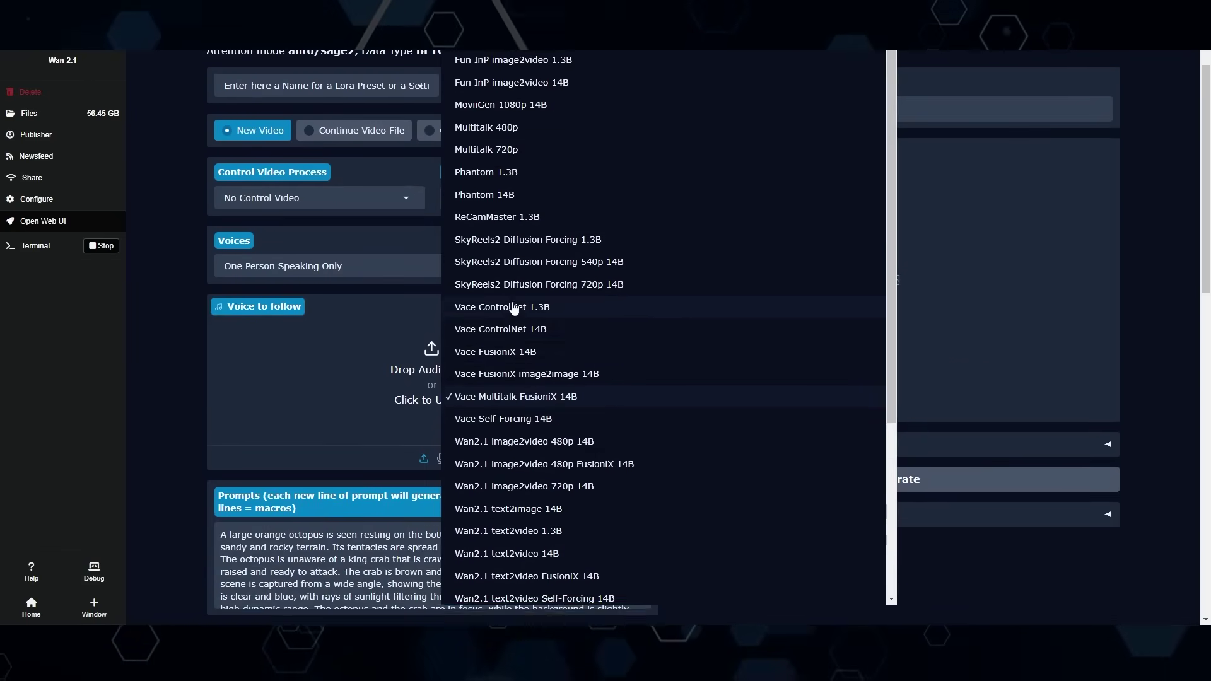
pyautogui.scroll(-6, 511, 336)
pyautogui.scroll(4, 517, 206)
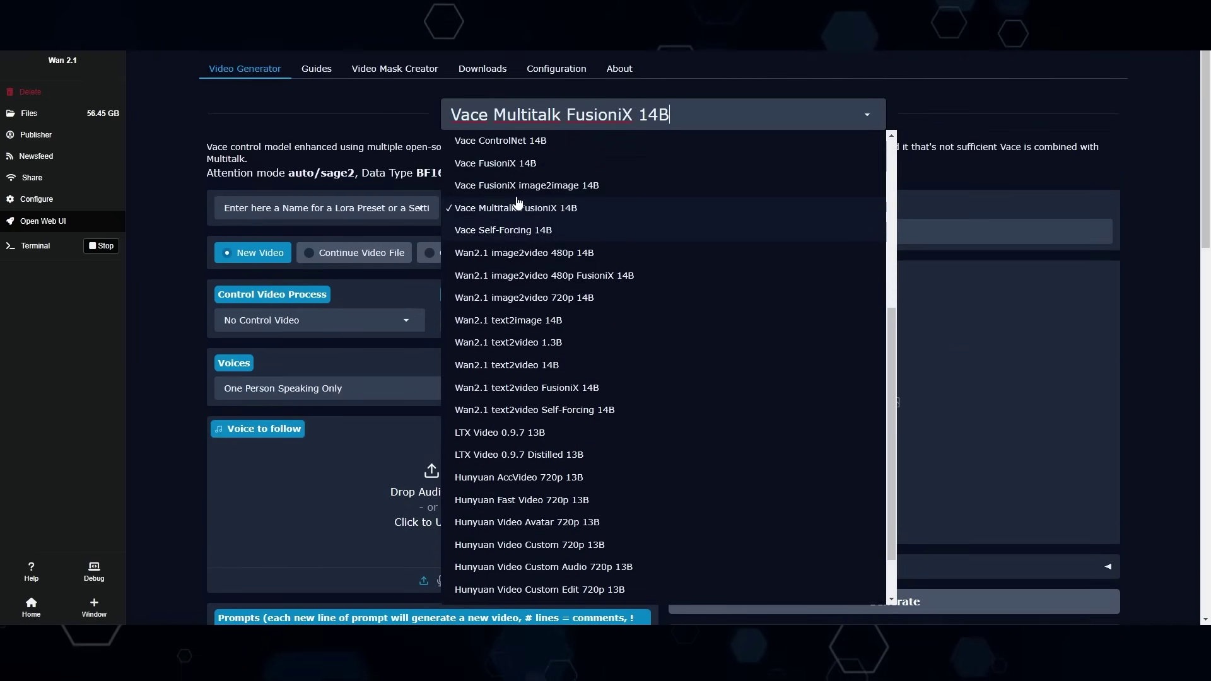
pyautogui.scroll(-1, 463, 325)
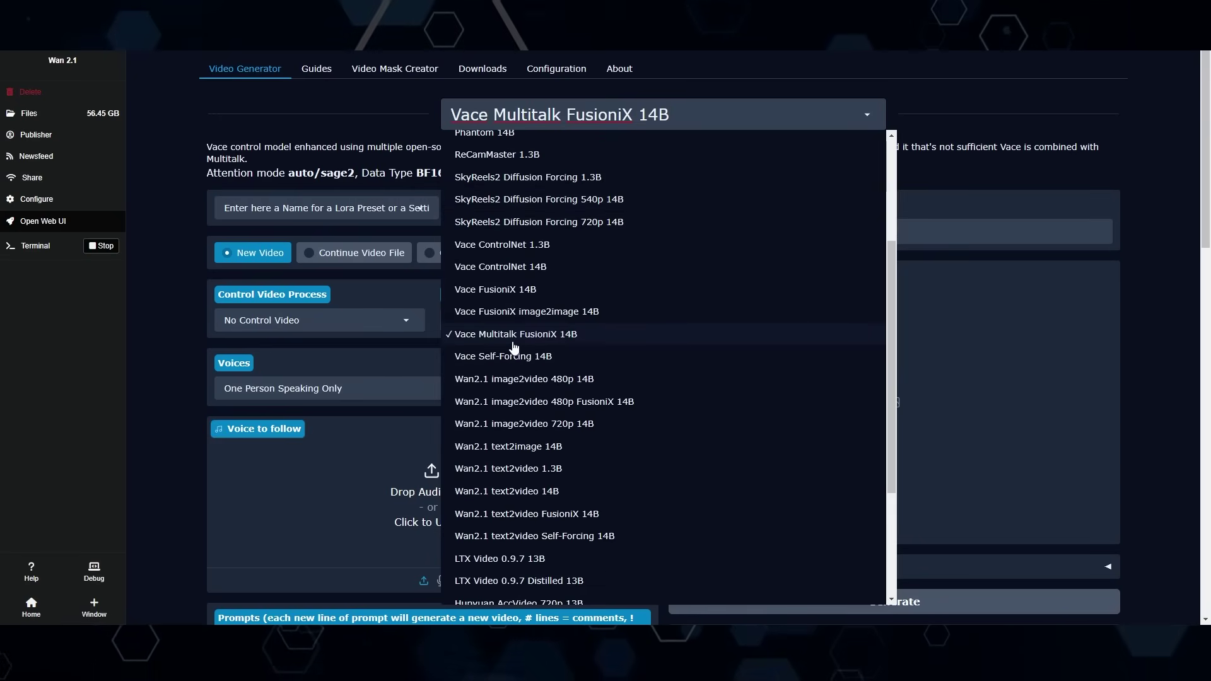
pyautogui.click(566, 334)
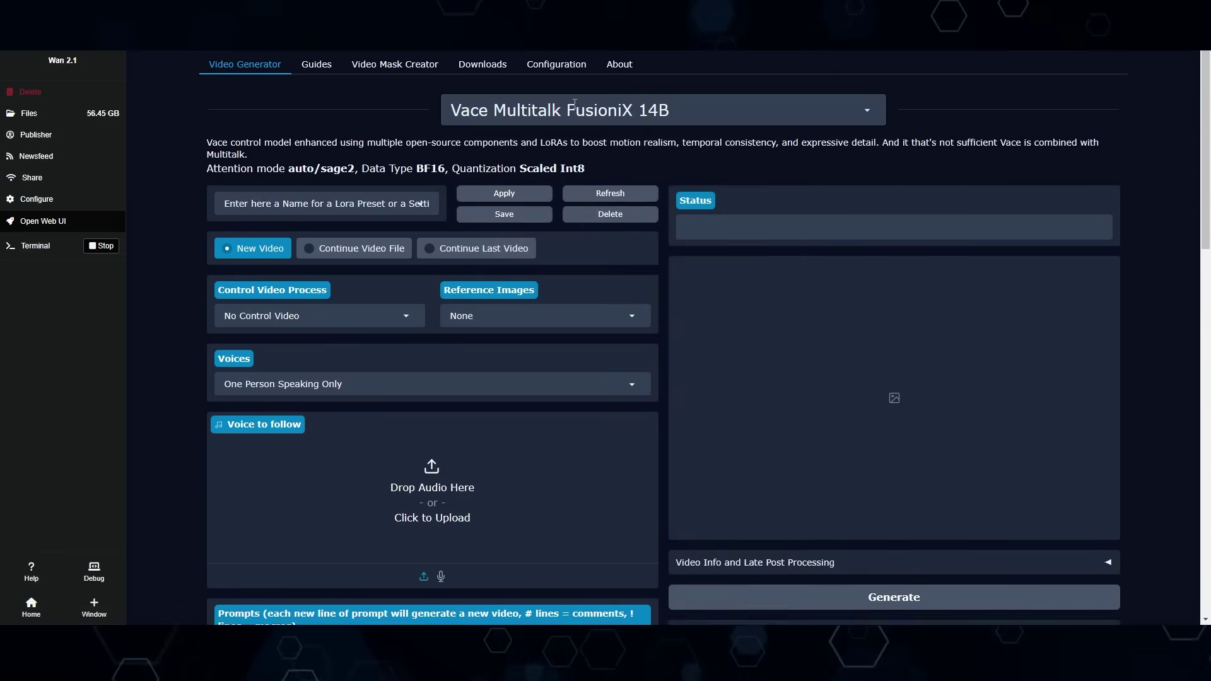
# Examine the video generator's settings, from control video and voice input to prompt, resolution, frames and advanced options
pyautogui.scroll(-2, 461, 82)
pyautogui.scroll(3, 496, 181)
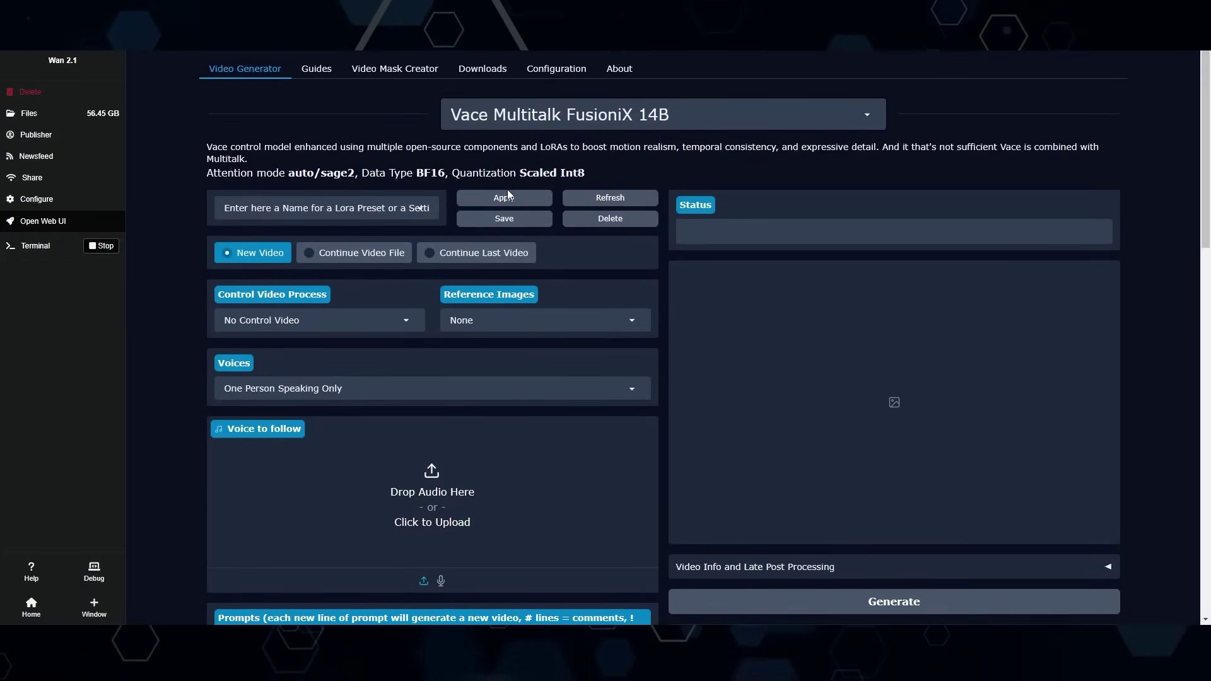
pyautogui.scroll(-1, 242, 171)
pyautogui.scroll(1, 209, 173)
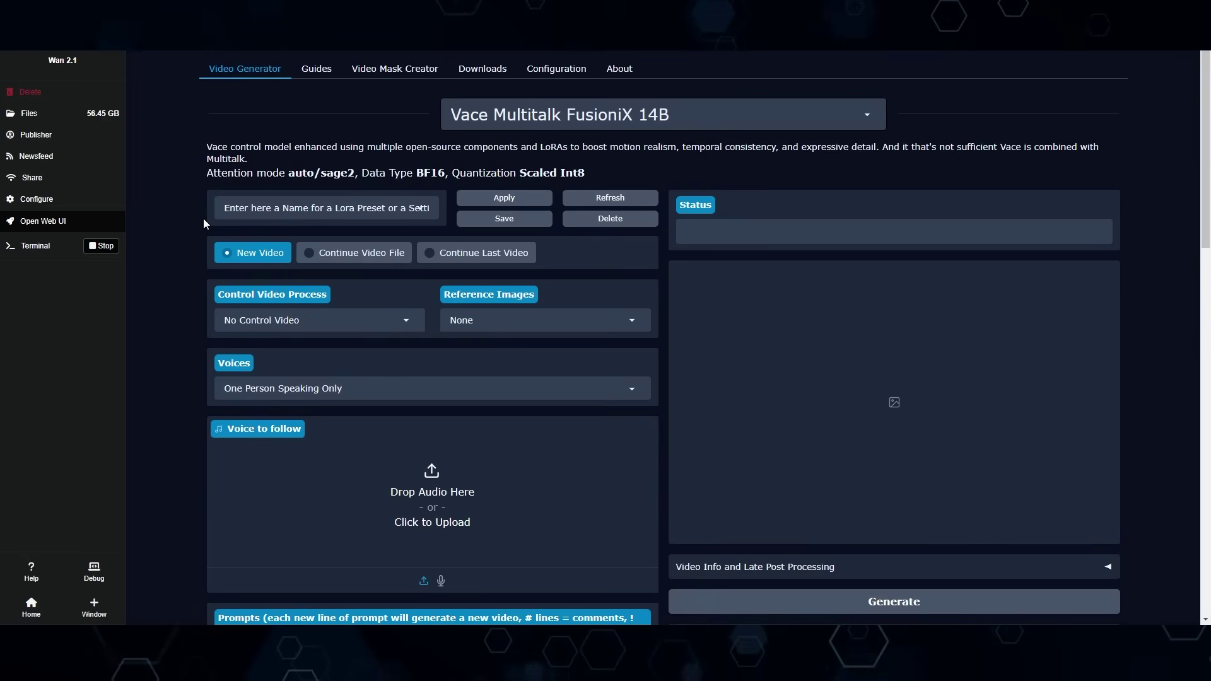
pyautogui.scroll(-5, 187, 221)
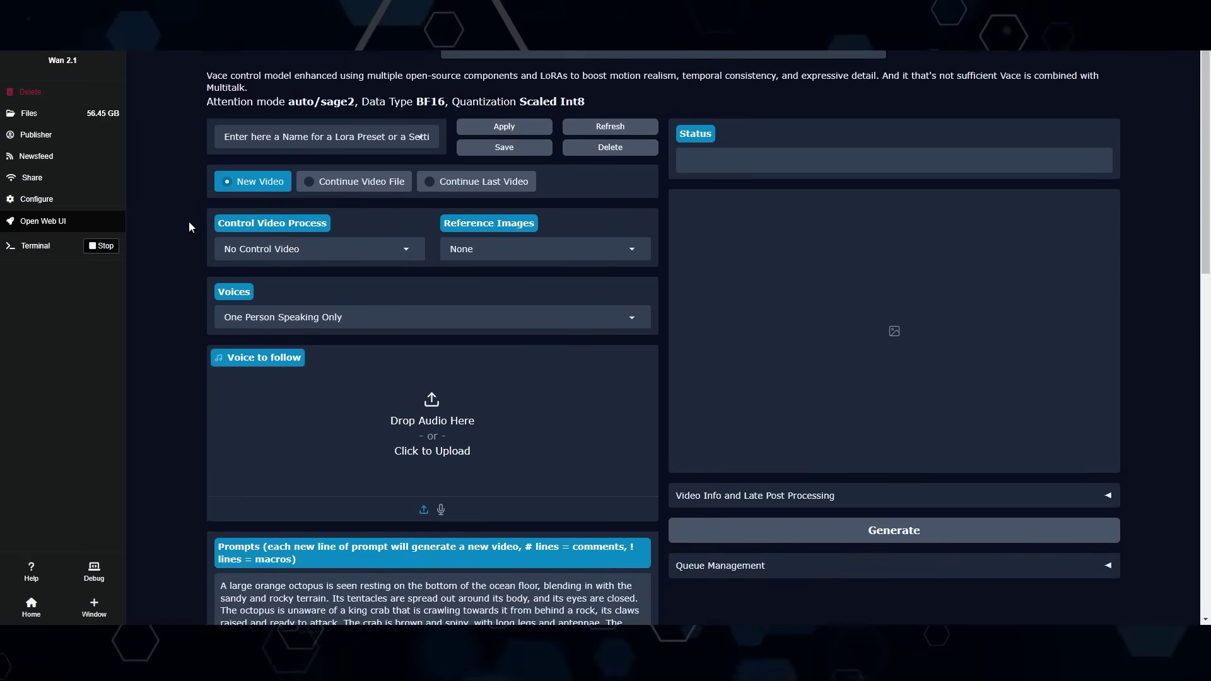
pyautogui.scroll(-3, 184, 237)
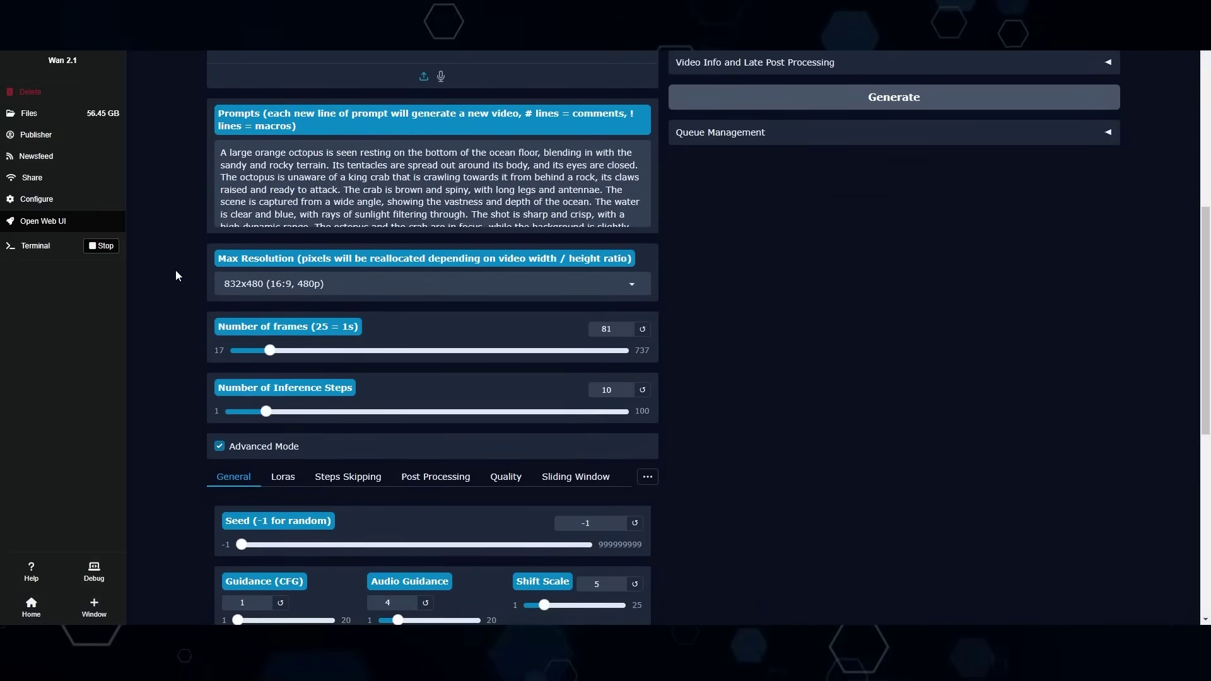
pyautogui.scroll(2, 176, 270)
pyautogui.scroll(5, 177, 268)
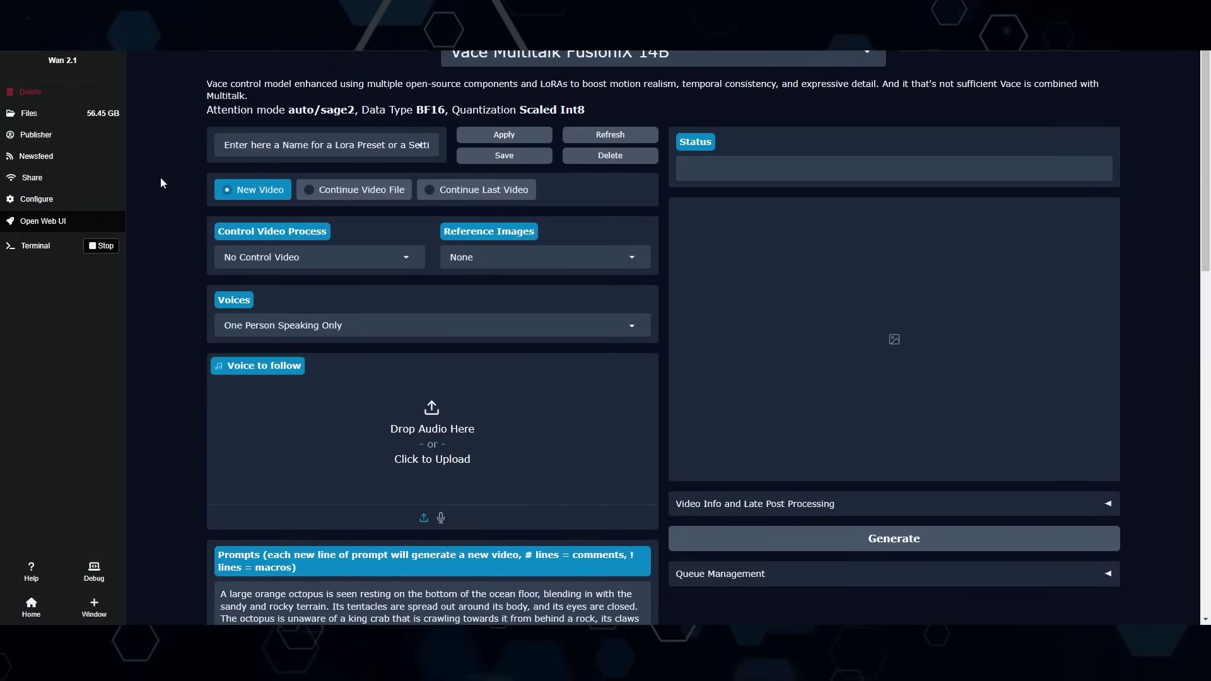
# Set Reference Images to Inject only People / Objects
pyautogui.scroll(1, 162, 185)
pyautogui.click(620, 321)
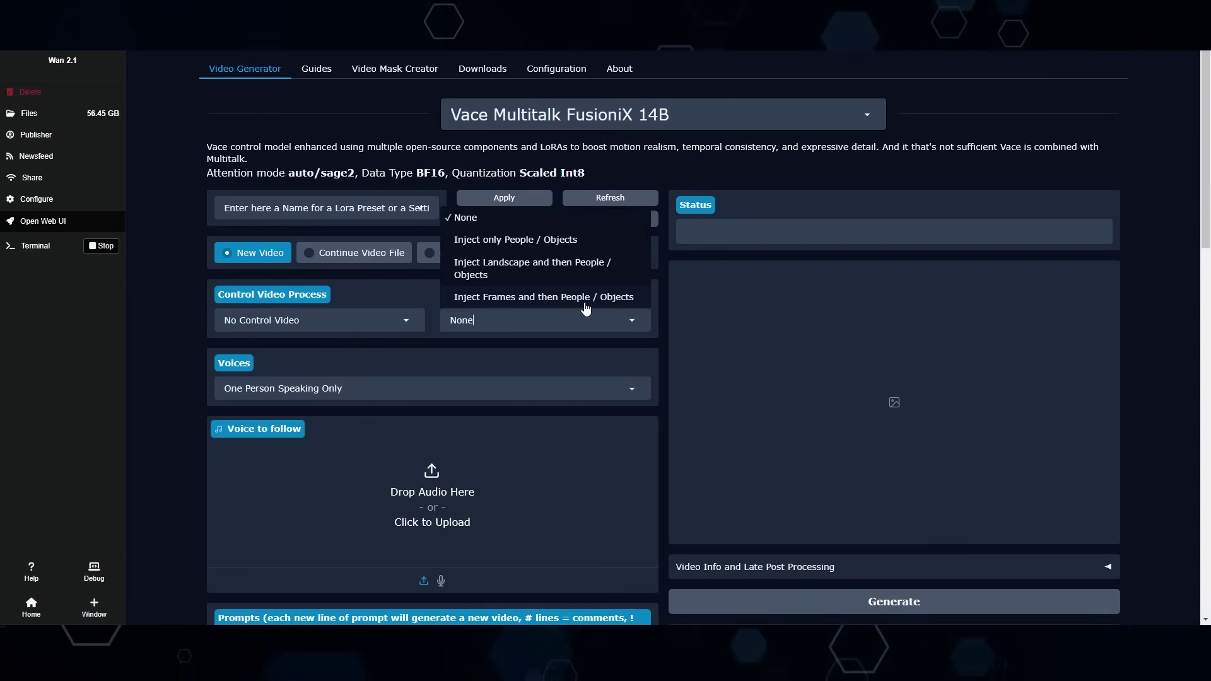
pyautogui.click(464, 239)
pyautogui.scroll(-2, 467, 391)
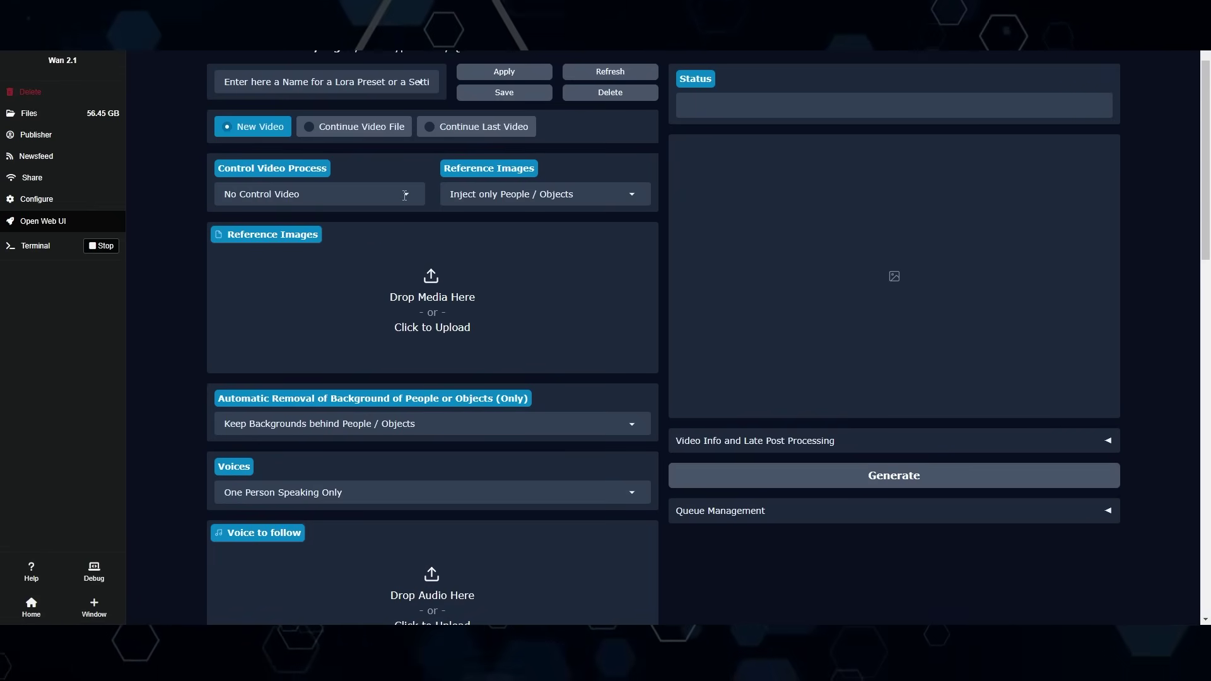
# Review the Control Video Process options and the upload areas for reference images and voice audio
pyautogui.click(325, 200)
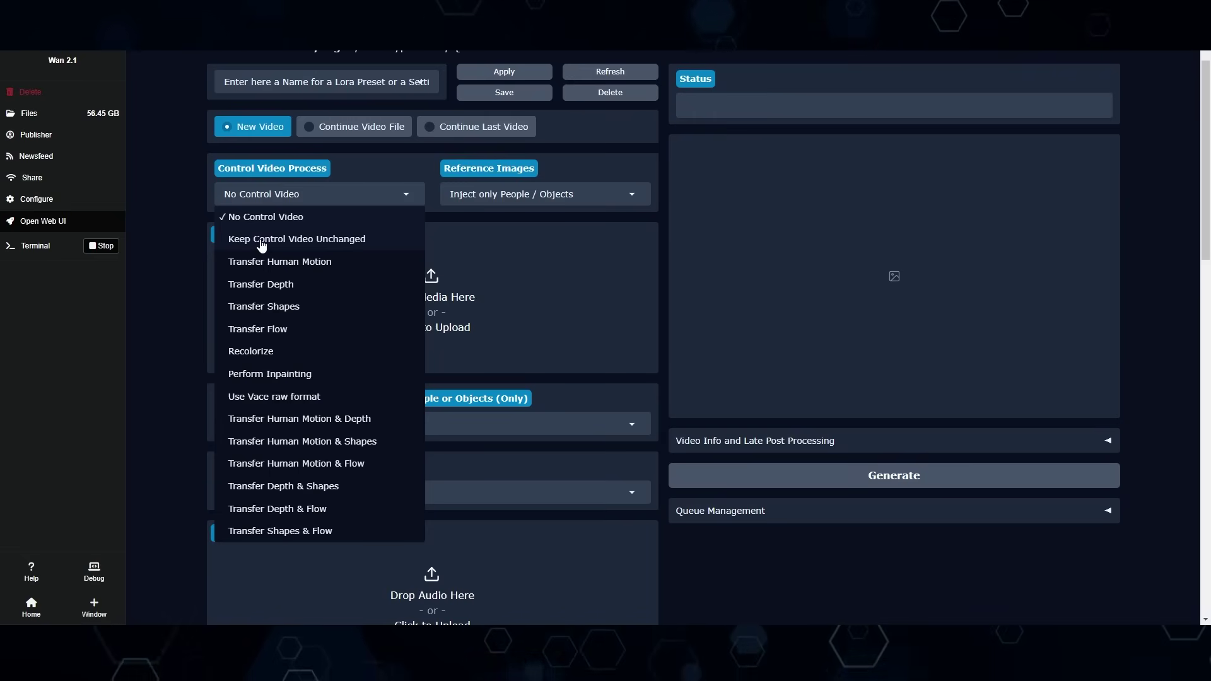
pyautogui.click(183, 178)
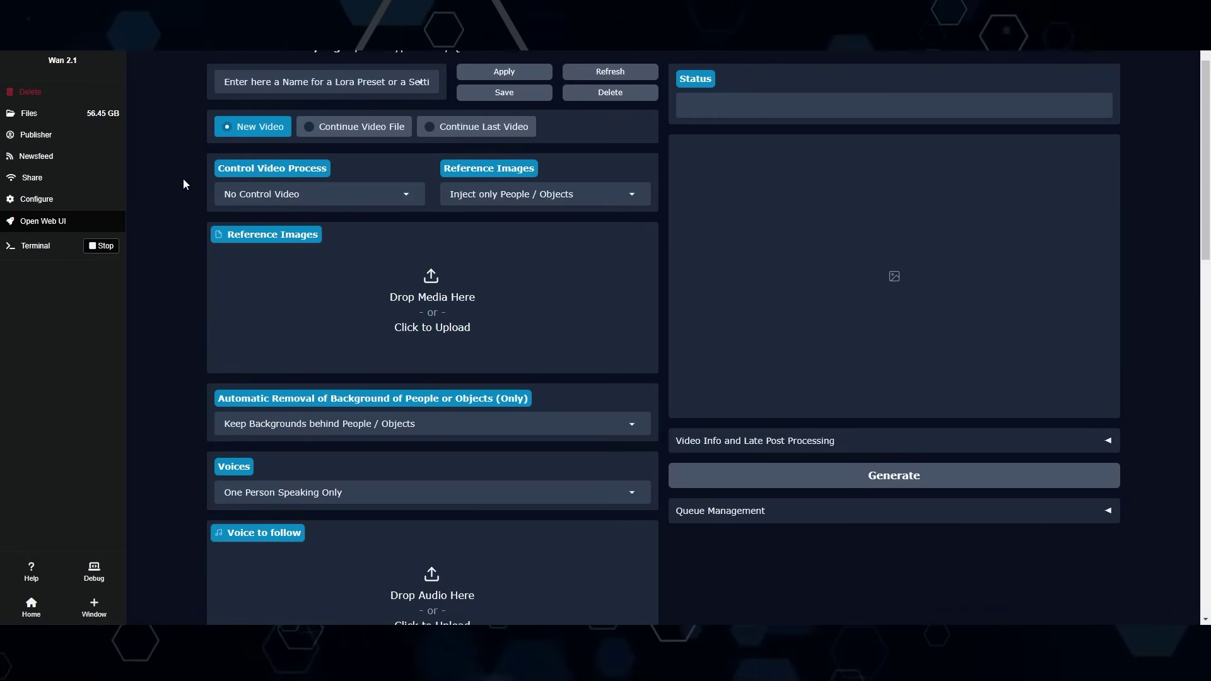
pyautogui.scroll(-1, 184, 172)
pyautogui.scroll(-4, 184, 173)
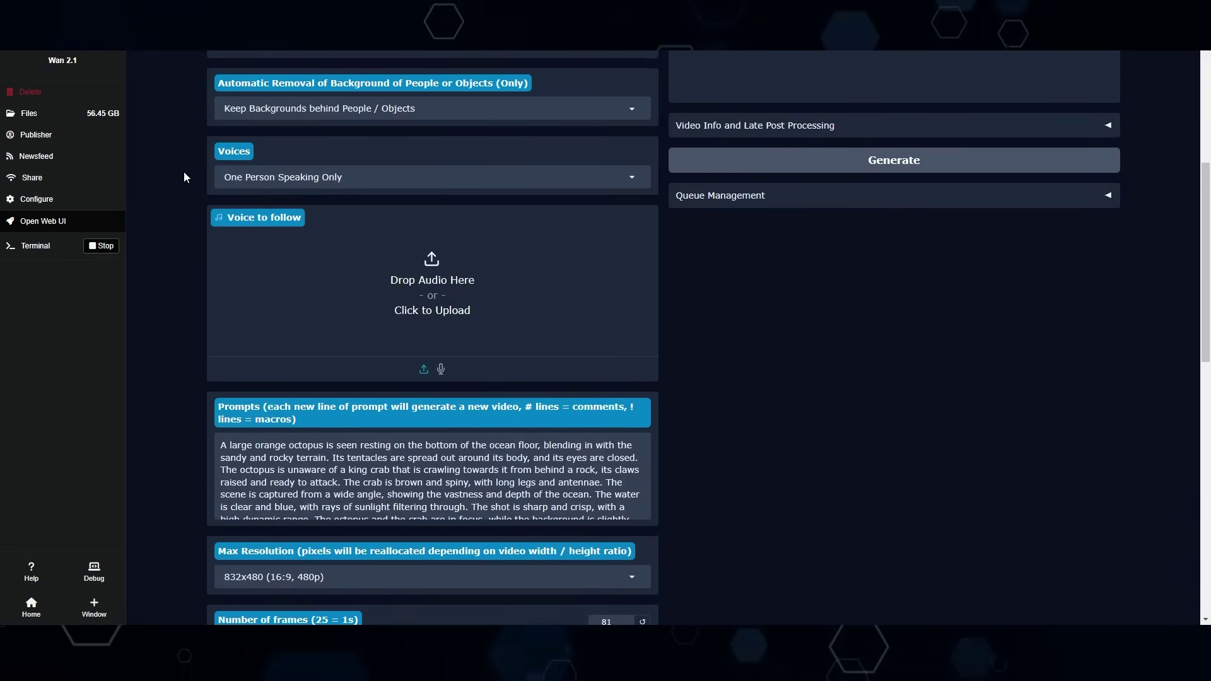
pyautogui.scroll(2, 184, 173)
pyautogui.scroll(3, 183, 171)
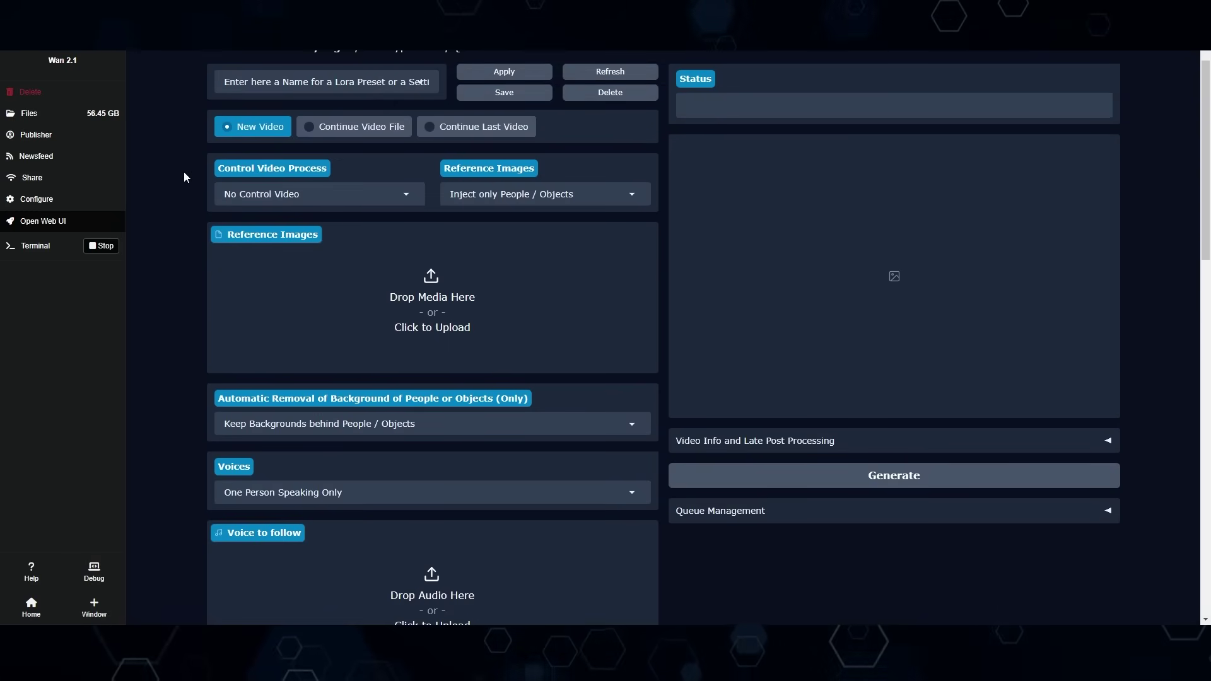
pyautogui.scroll(-1, 183, 177)
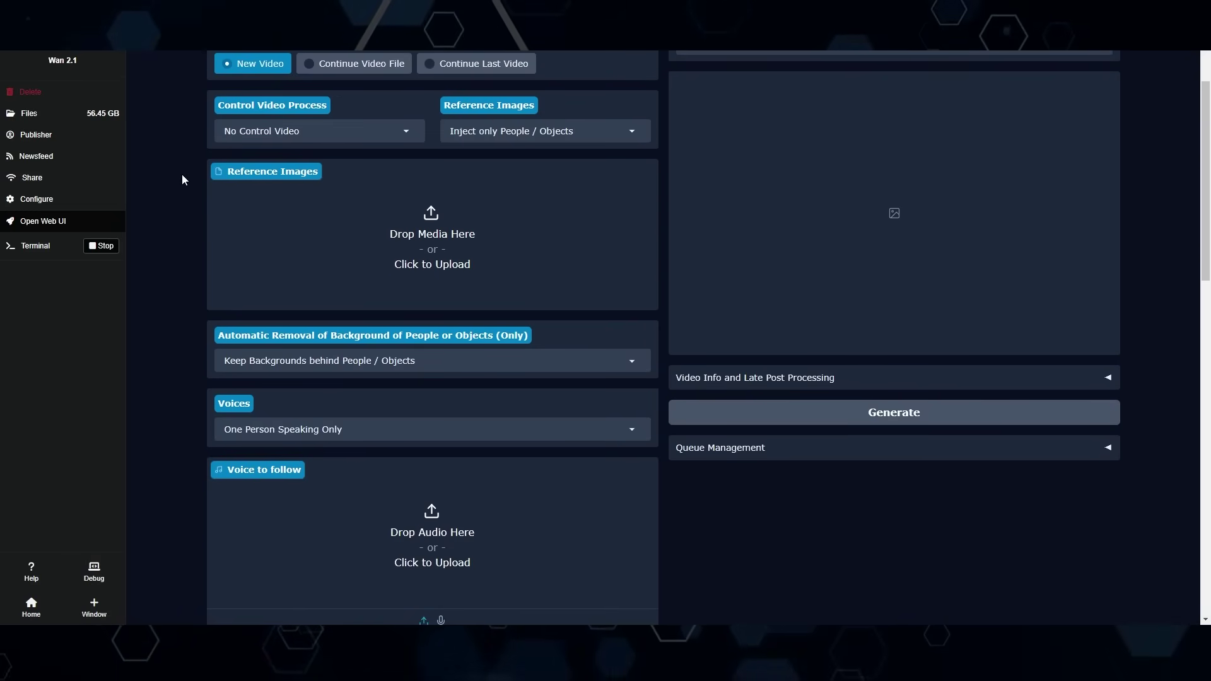
pyautogui.scroll(-1, 182, 176)
pyautogui.scroll(-1, 183, 176)
pyautogui.scroll(2, 182, 176)
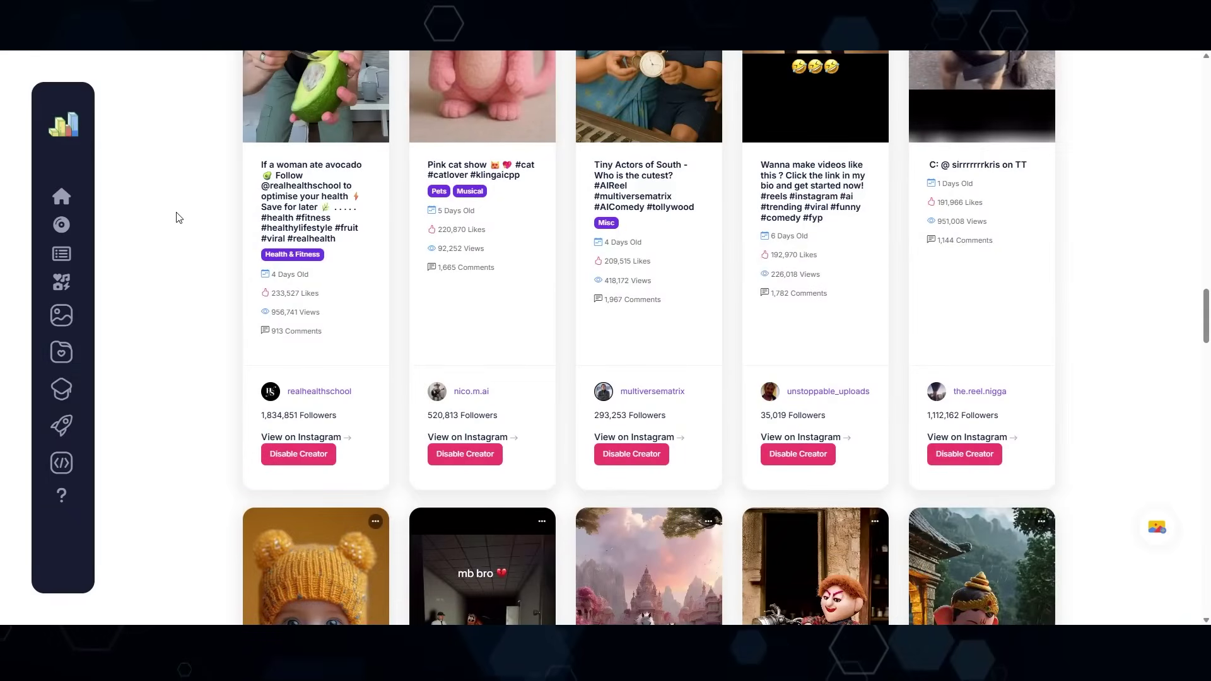
# Look through the trending Instagram videos from the last 7 days, including their likes, views and comments
pyautogui.scroll(10, 176, 217)
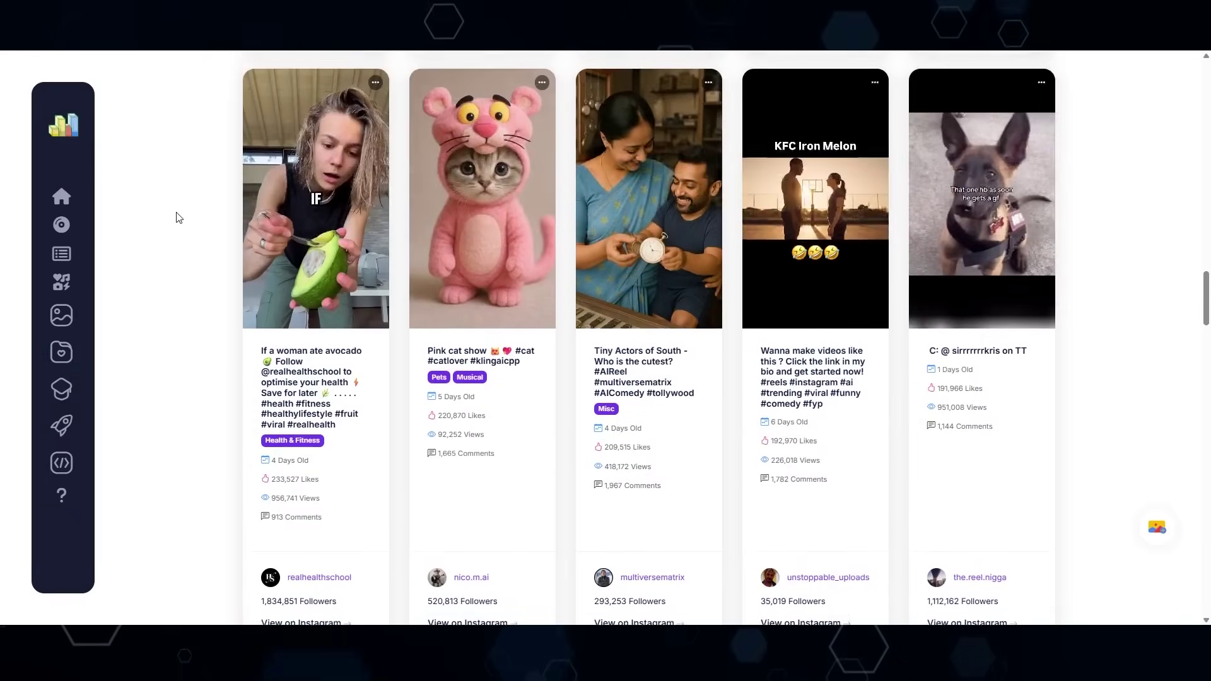
pyautogui.scroll(15, 176, 206)
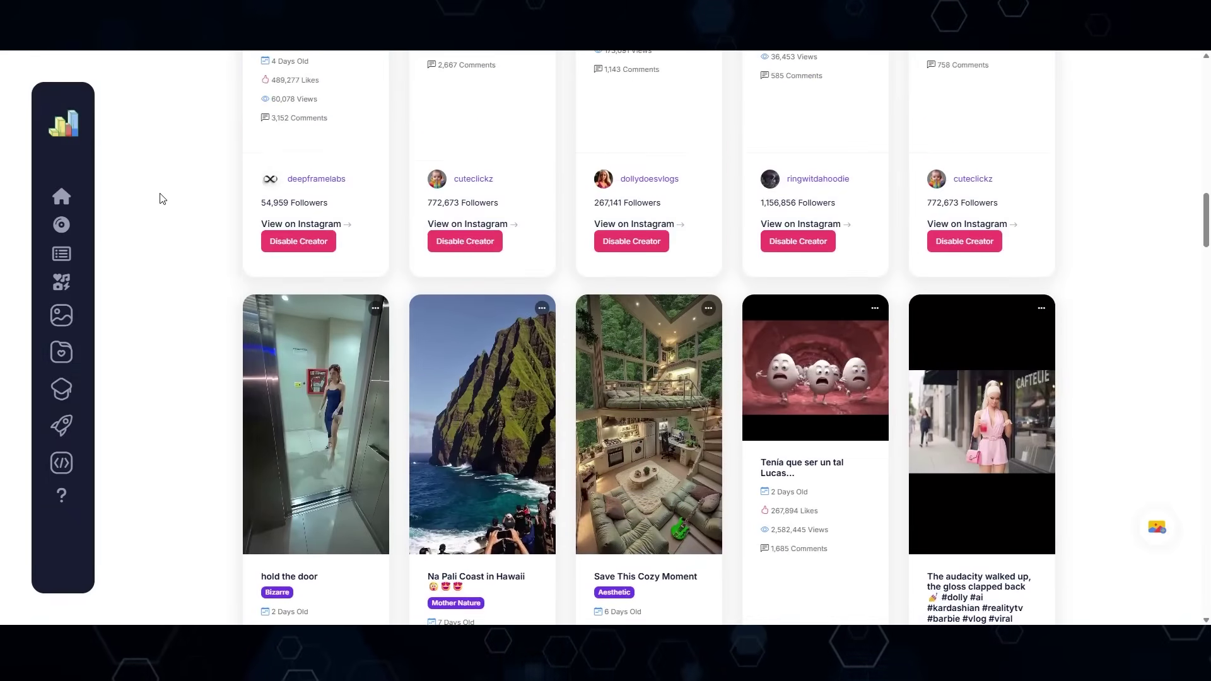
pyautogui.scroll(10, 162, 199)
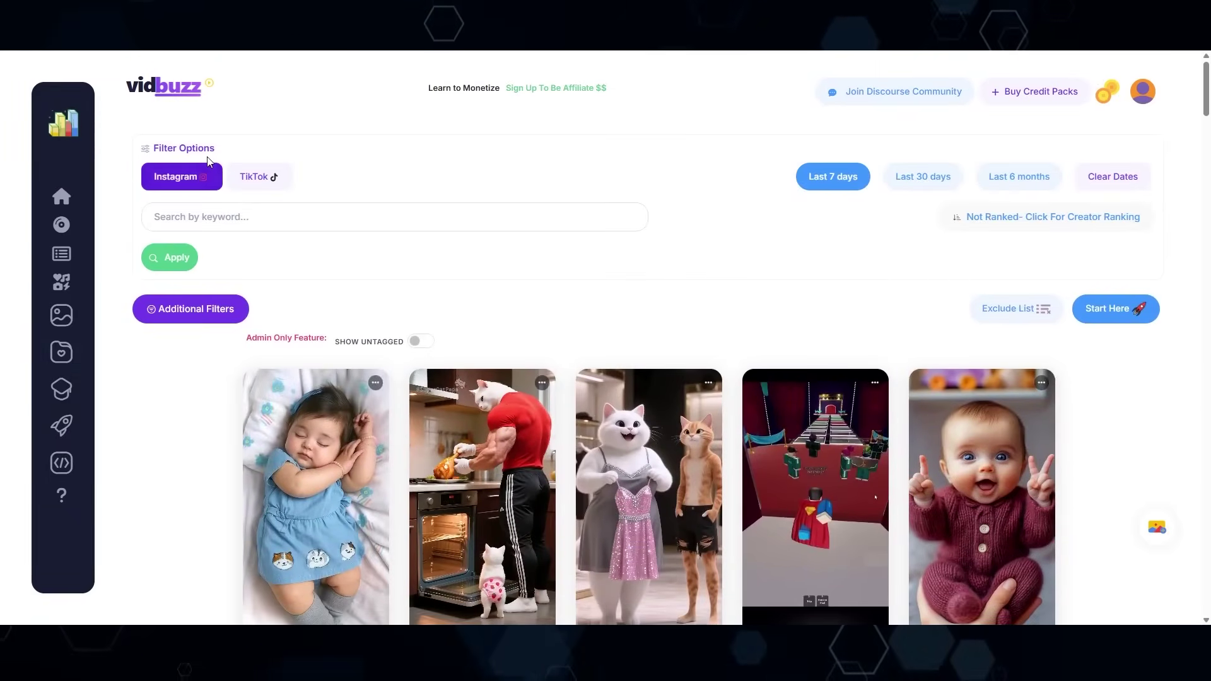
pyautogui.click(245, 178)
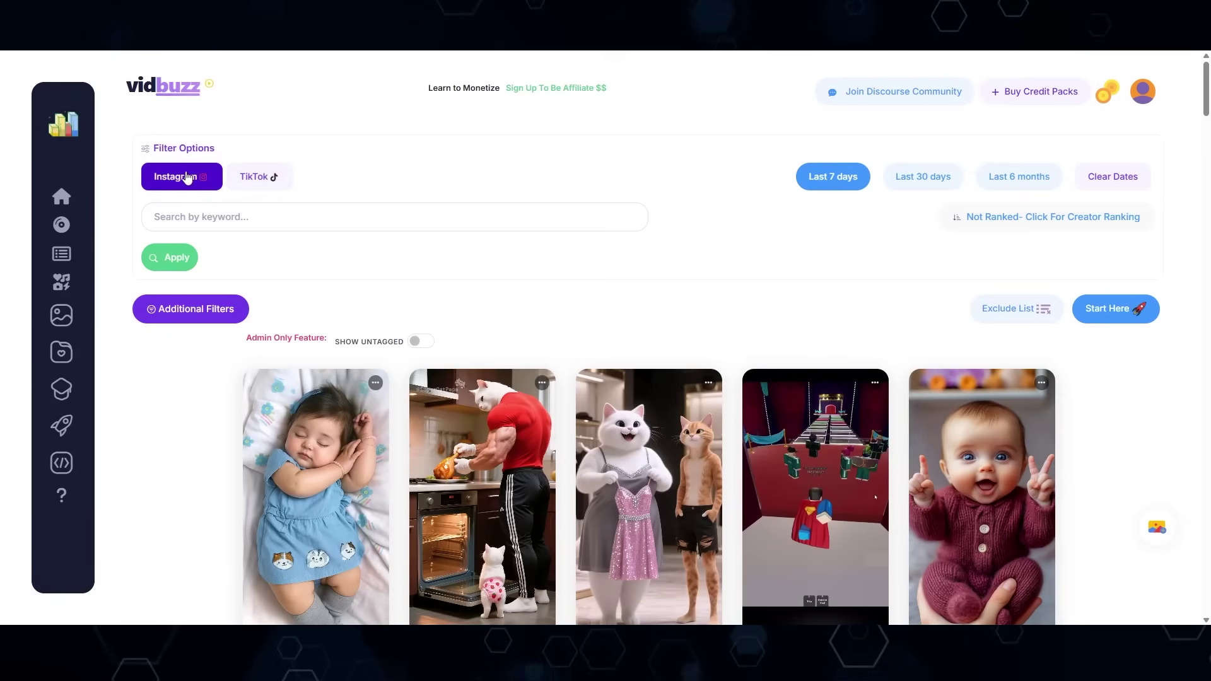
pyautogui.scroll(-10, 108, 114)
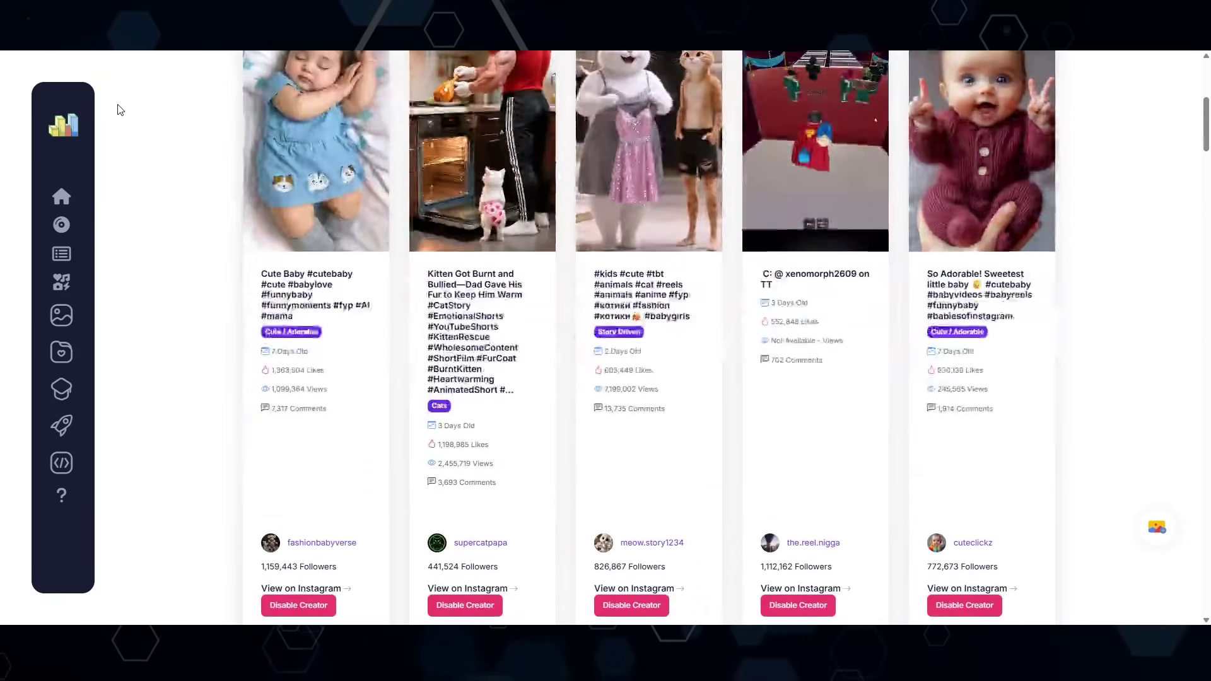
pyautogui.scroll(-10, 121, 110)
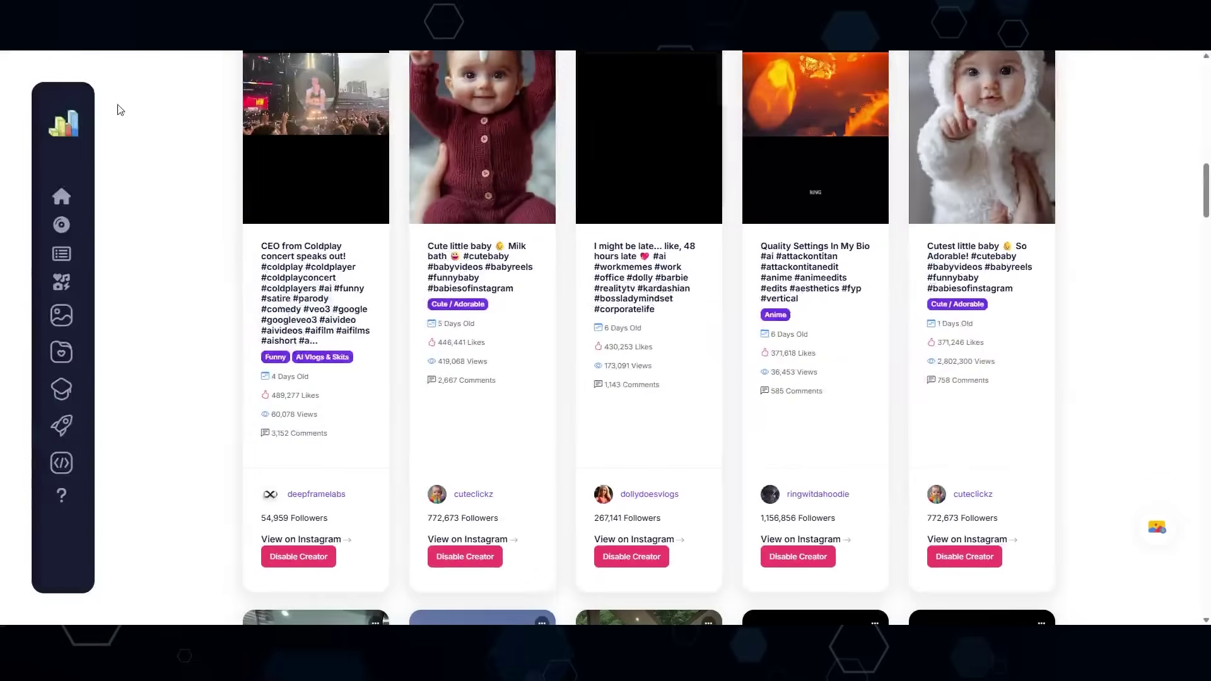
pyautogui.scroll(-5, 124, 110)
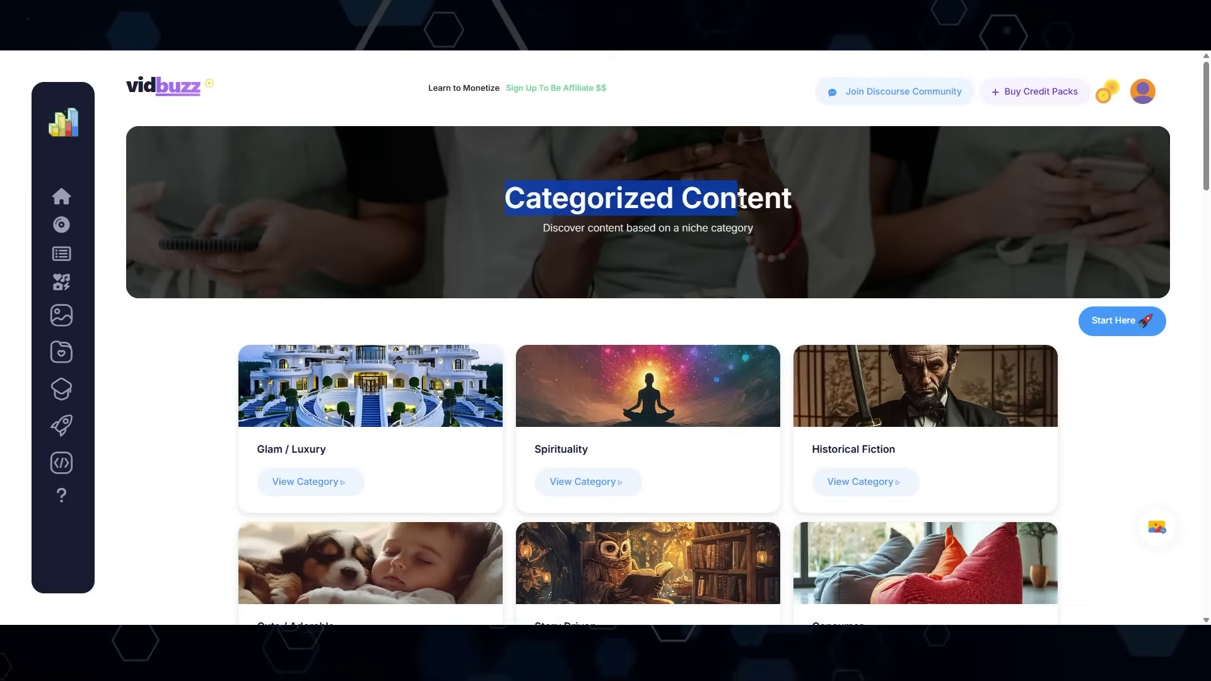
# Open the Concept Art category from the categorized content and look through its videos
pyautogui.click(249, 236)
pyautogui.scroll(-6, 246, 227)
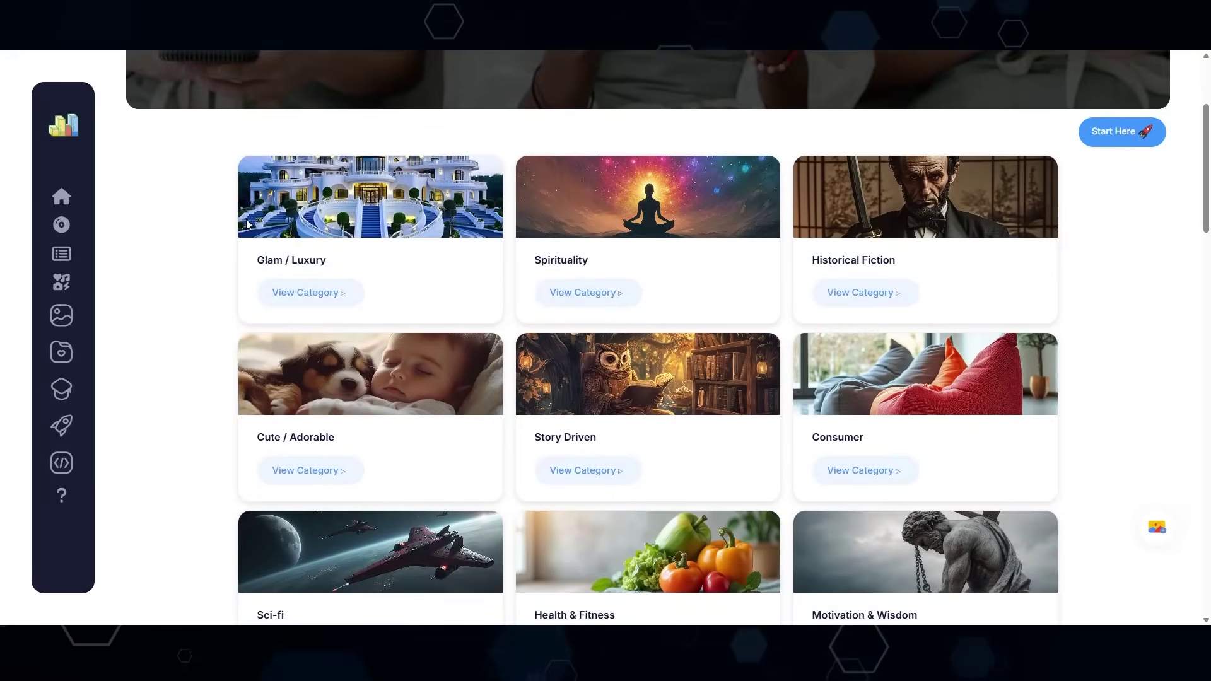
pyautogui.scroll(-12, 227, 228)
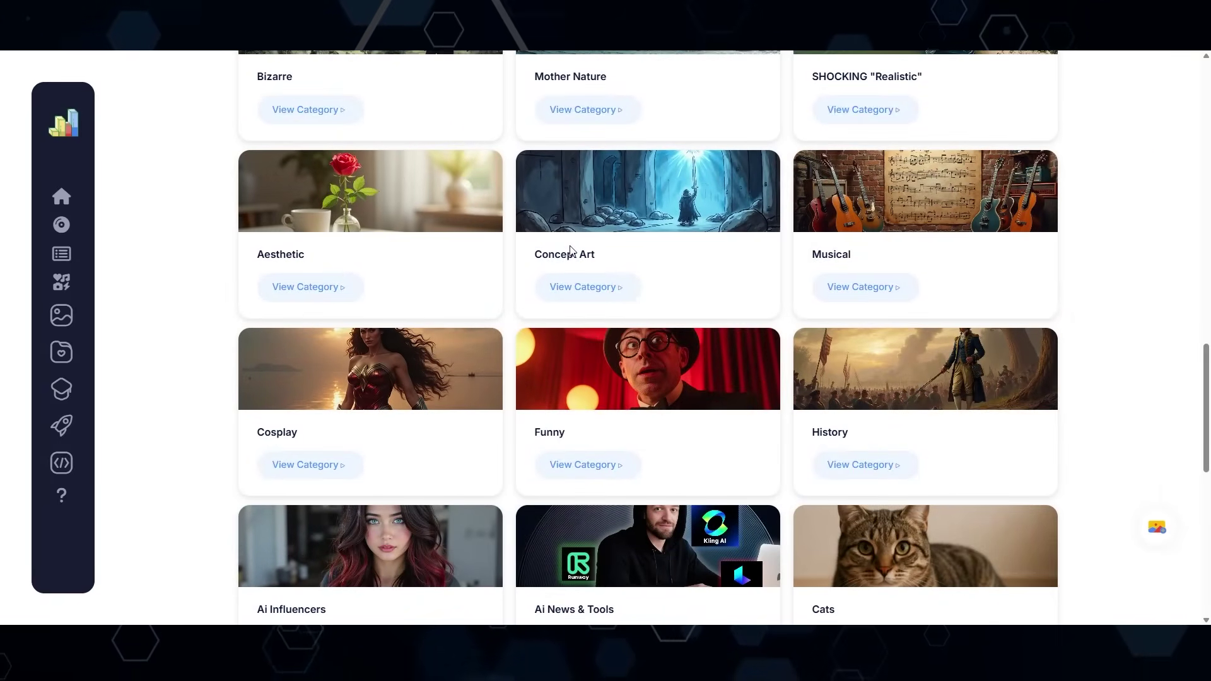
pyautogui.click(599, 287)
pyautogui.scroll(-4, 215, 101)
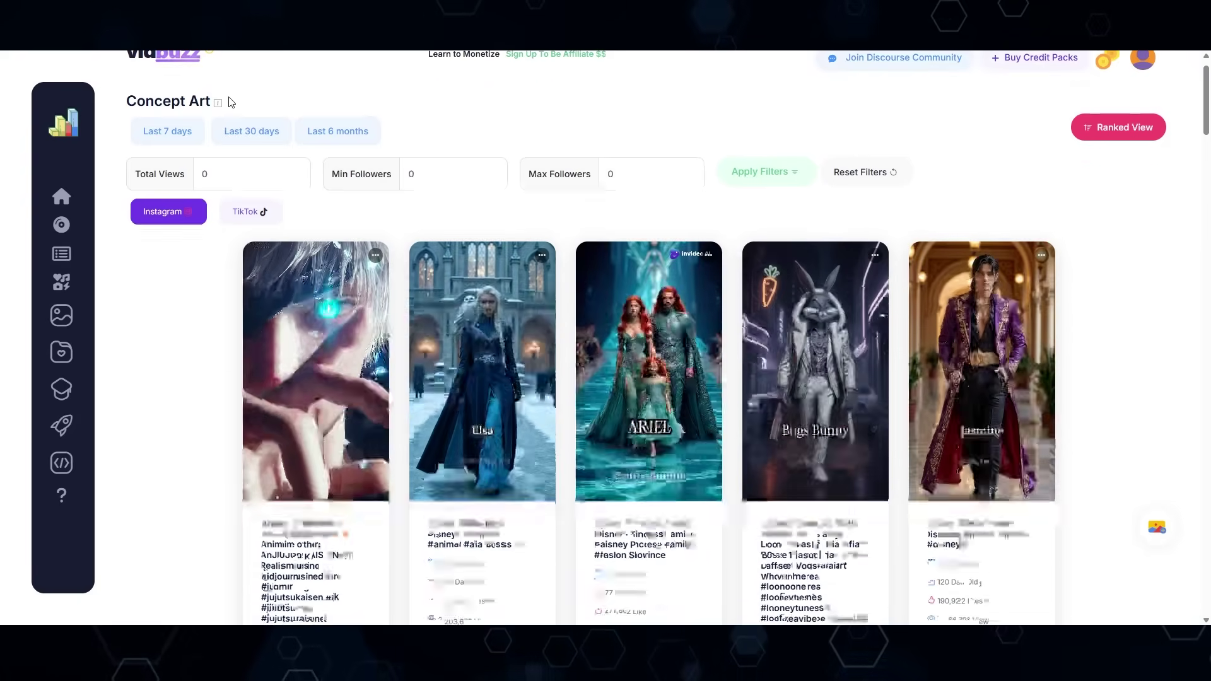
pyautogui.scroll(-5, 189, 120)
pyautogui.scroll(8, 182, 139)
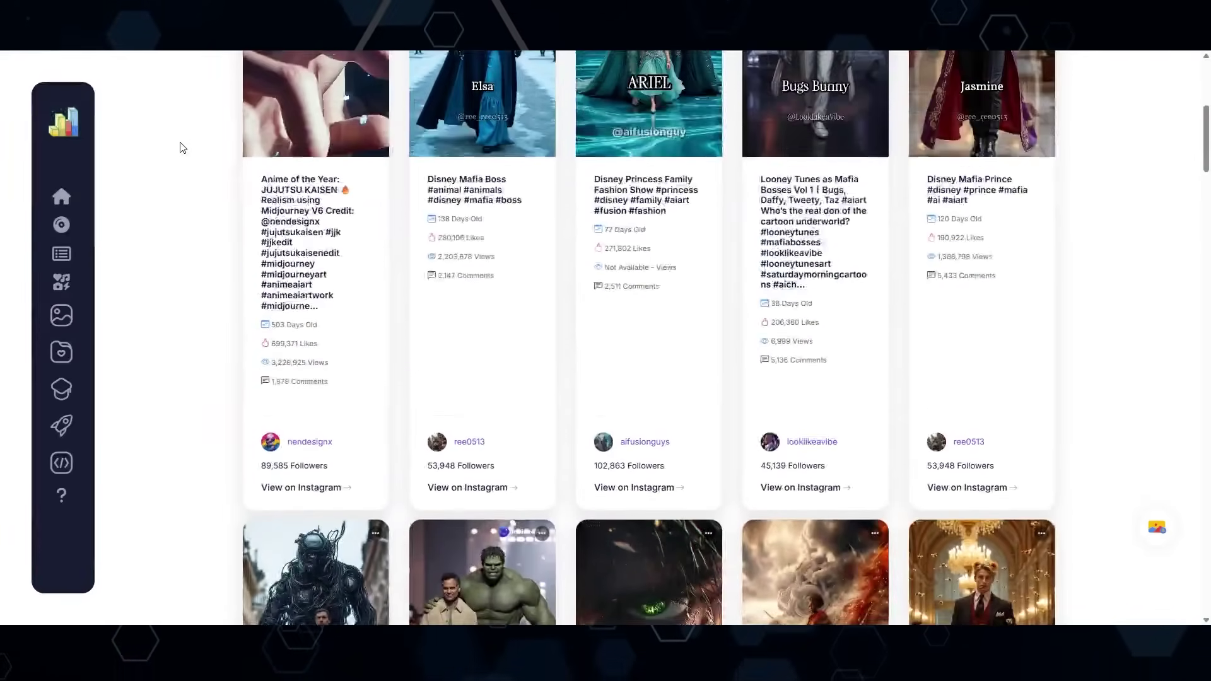
pyautogui.scroll(3, 183, 271)
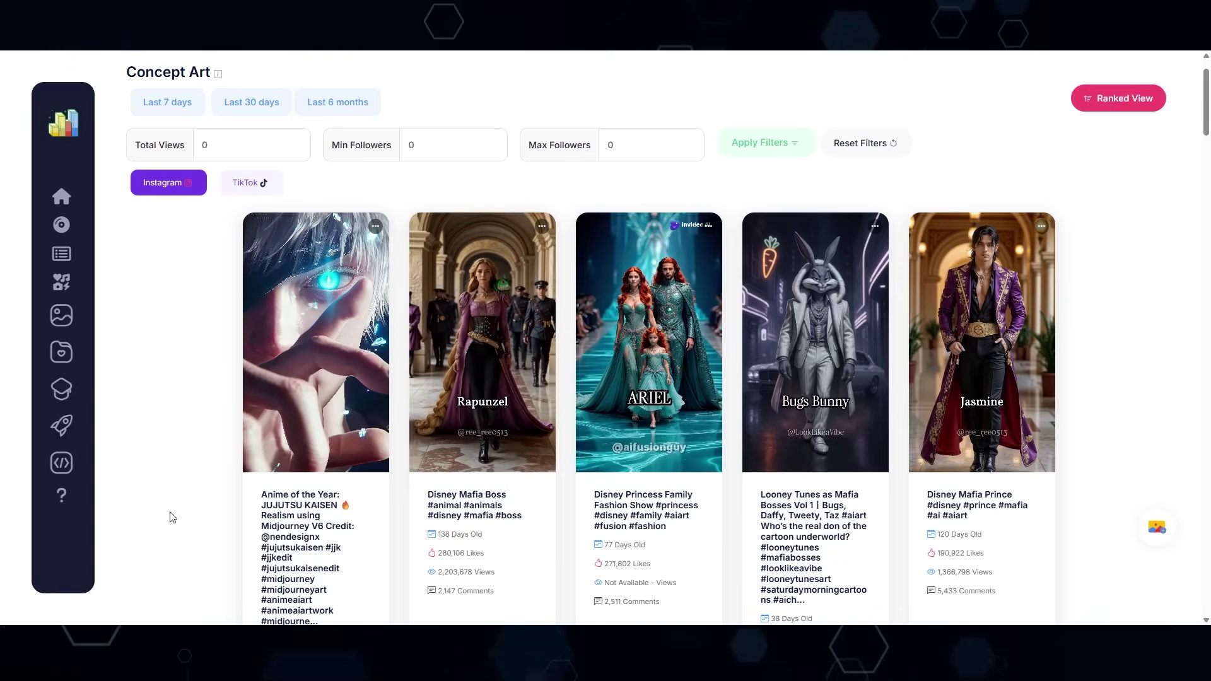
# Capture a screenshot of the Elsa frame from the Disney Mafia Boss video and upload it to the Media Library
pyautogui.press('super+shift+s')
pyautogui.moveTo(416, 219); pyautogui.dragTo(550, 464)
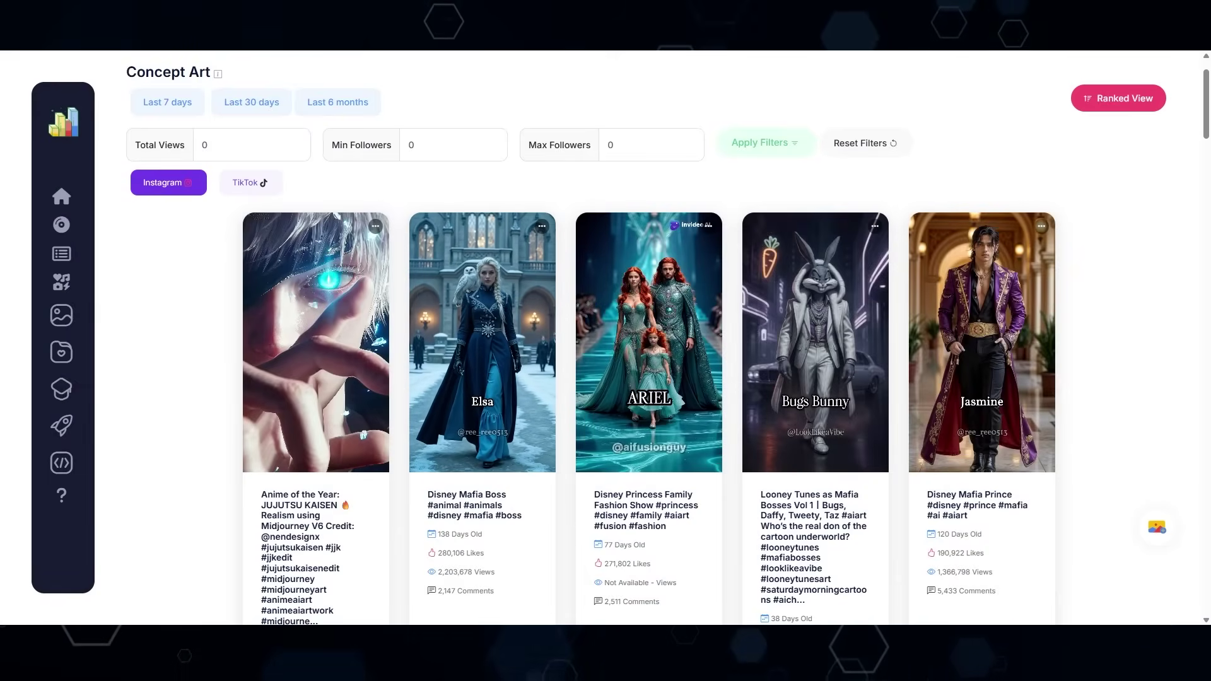
pyautogui.click(1149, 533)
pyautogui.click(993, 375)
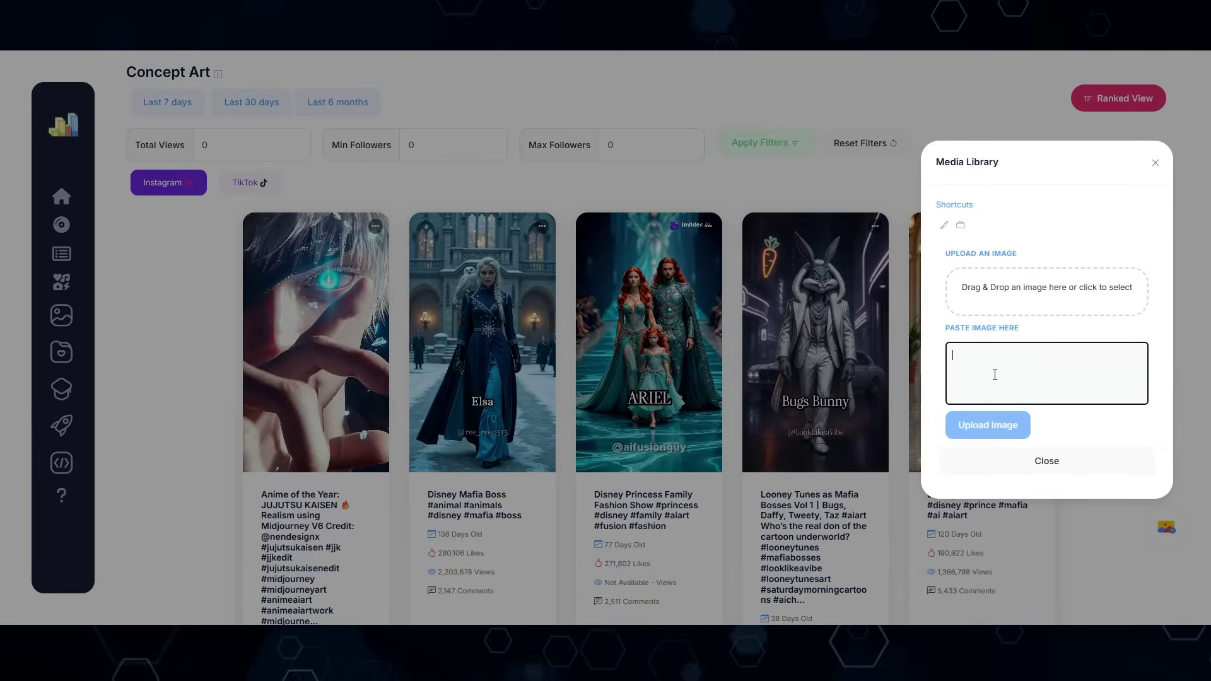
pyautogui.hotkey('ctrl', 'v')
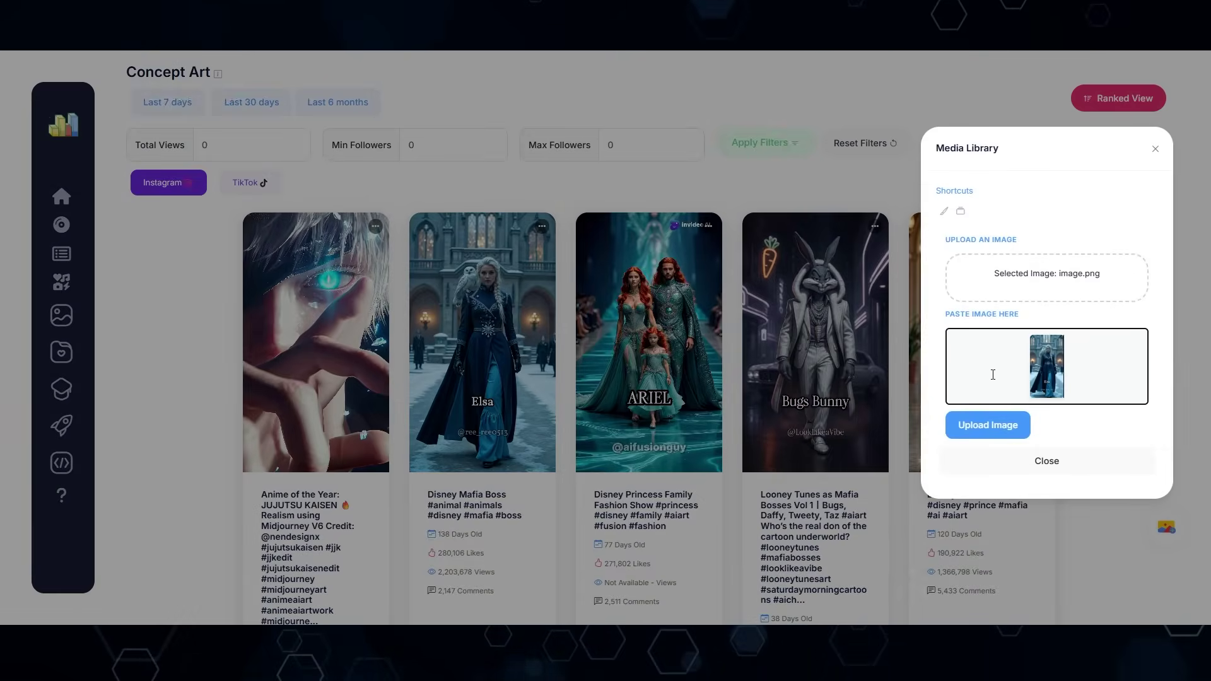
pyautogui.click(983, 428)
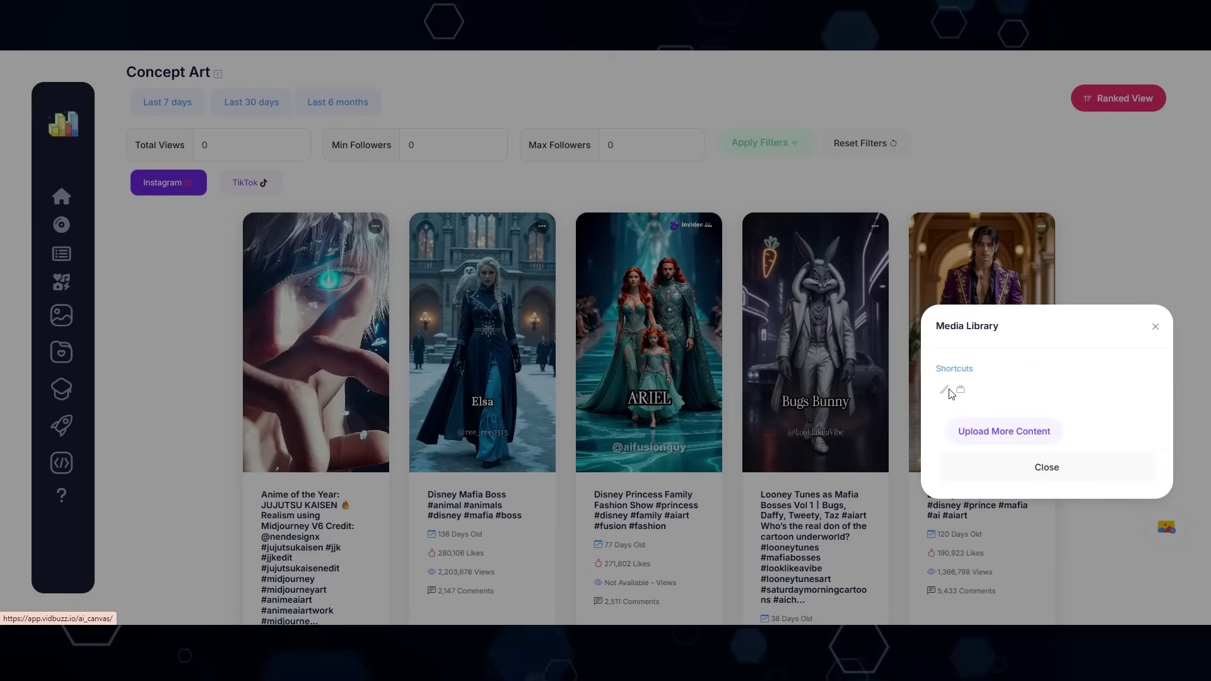
# In AI Canvas, load the Elsa screenshot from the Media Library and generate an image prompt from it
pyautogui.click(949, 390)
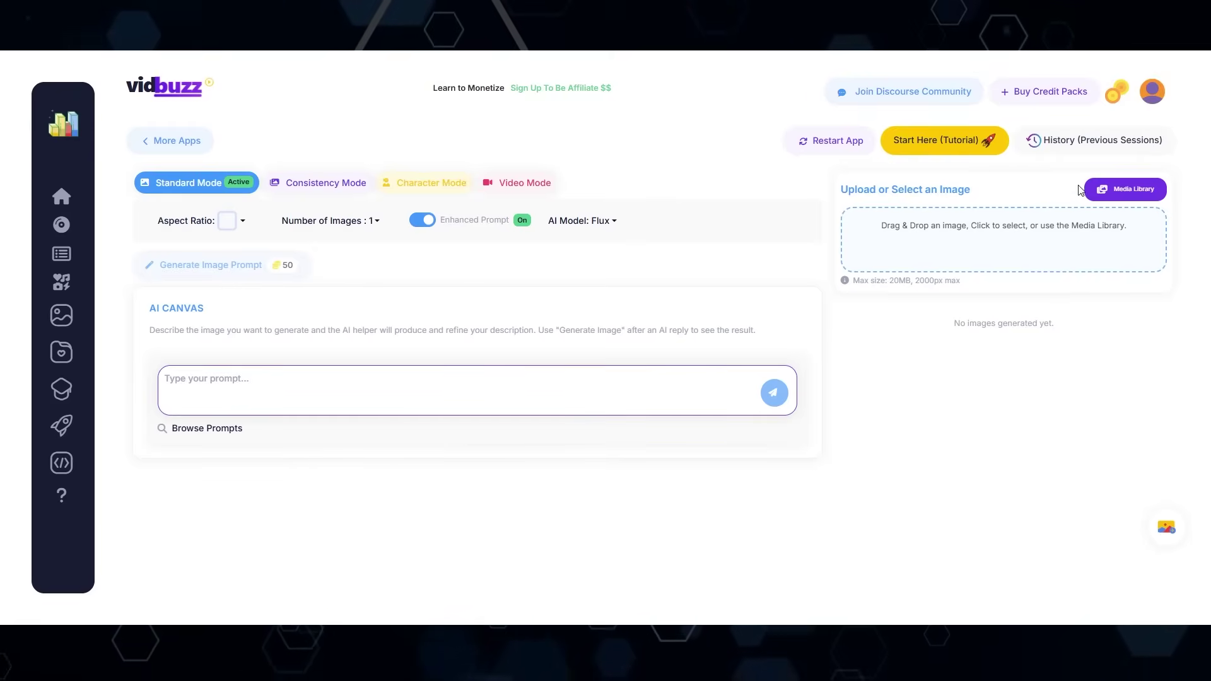
pyautogui.click(1119, 199)
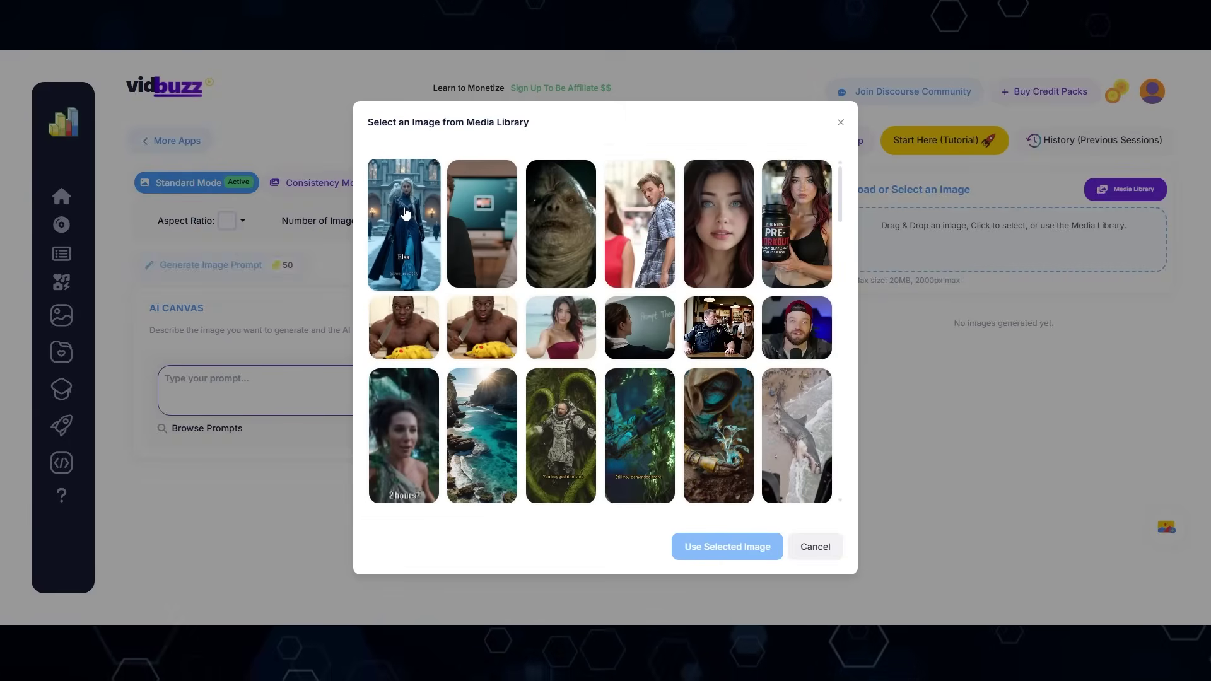
pyautogui.click(408, 208)
pyautogui.click(698, 544)
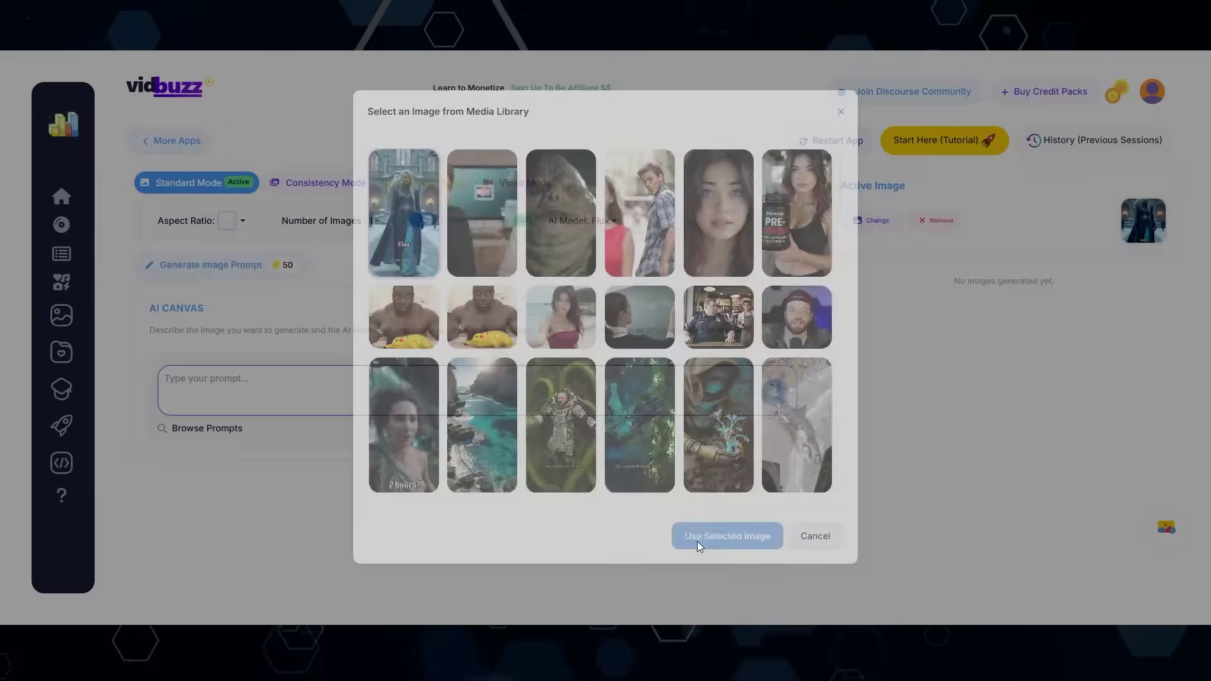
pyautogui.click(217, 265)
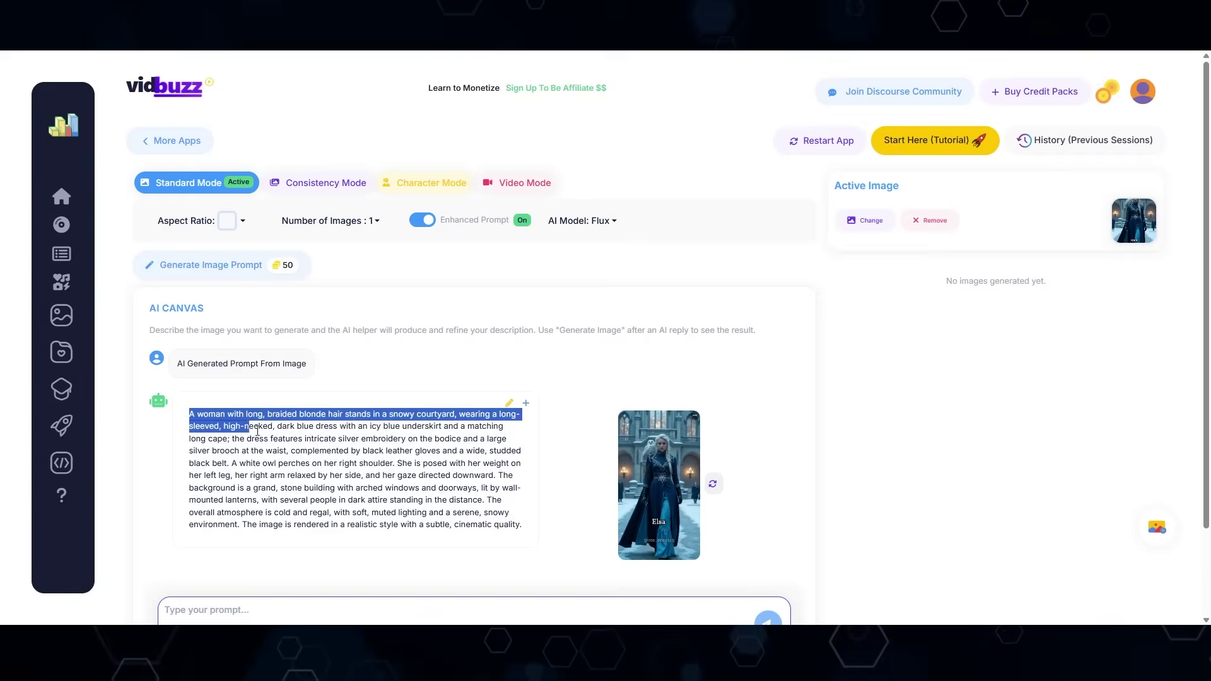
# Generate an image from the prompt in Portrait (9:16) with the Google Imagen4 model and view it enlarged
pyautogui.click(242, 220)
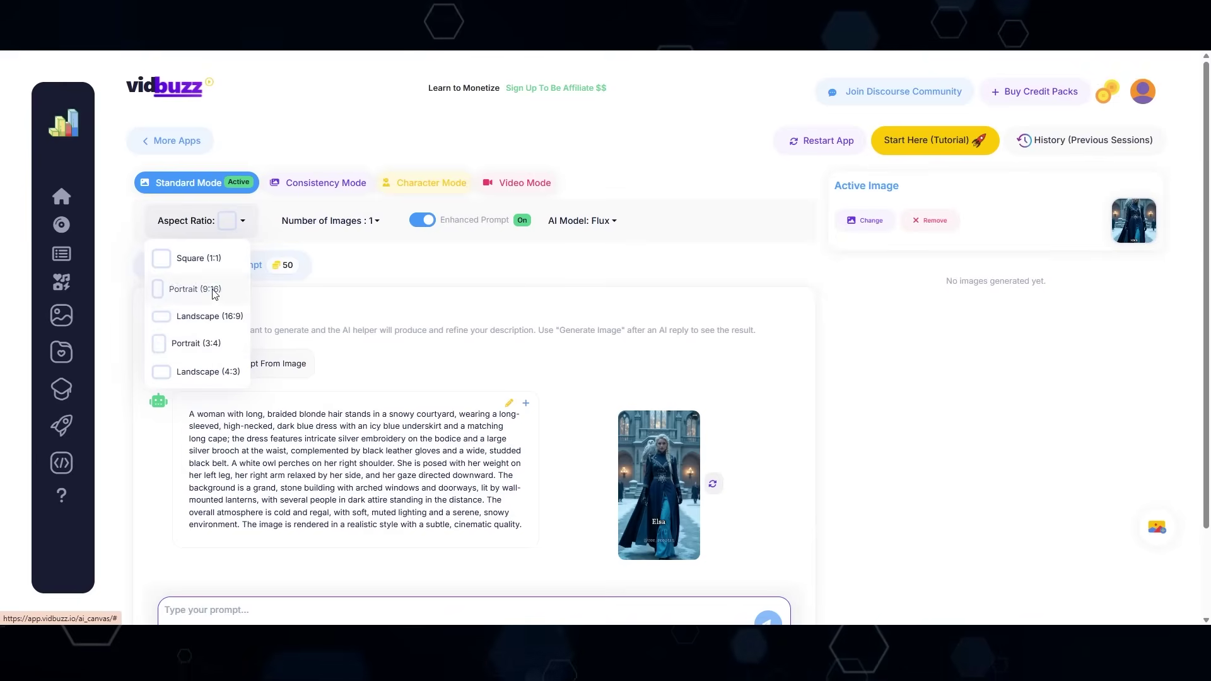
pyautogui.click(201, 291)
pyautogui.click(606, 233)
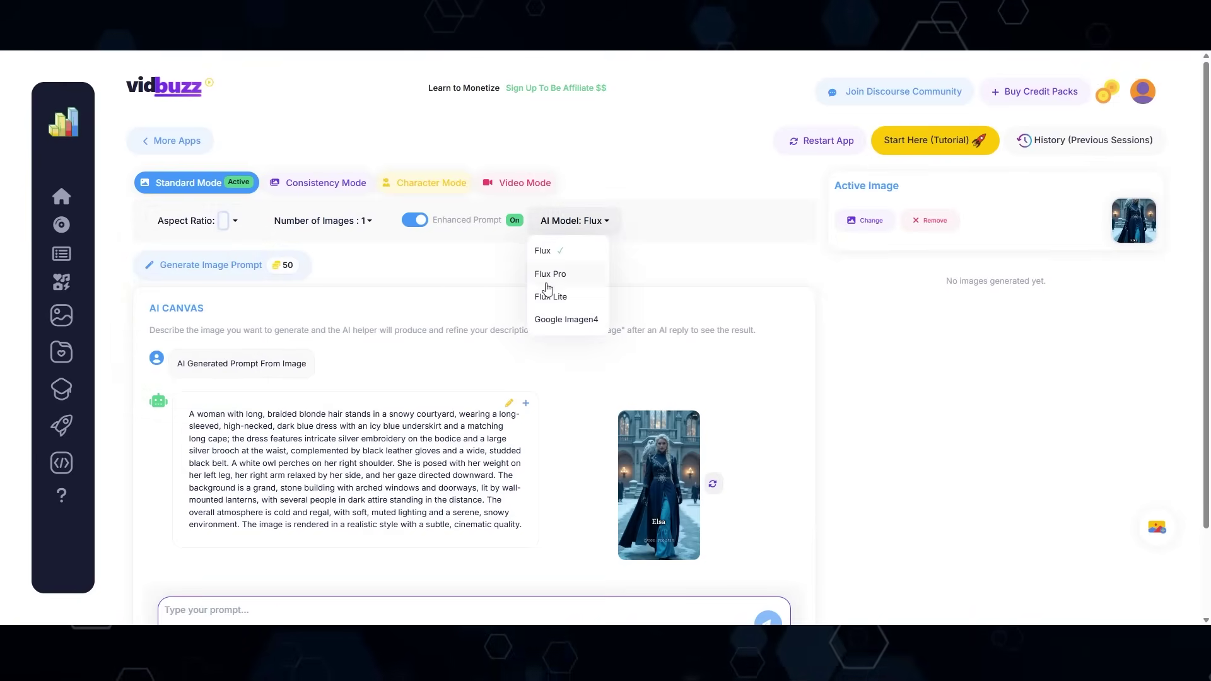
pyautogui.click(566, 320)
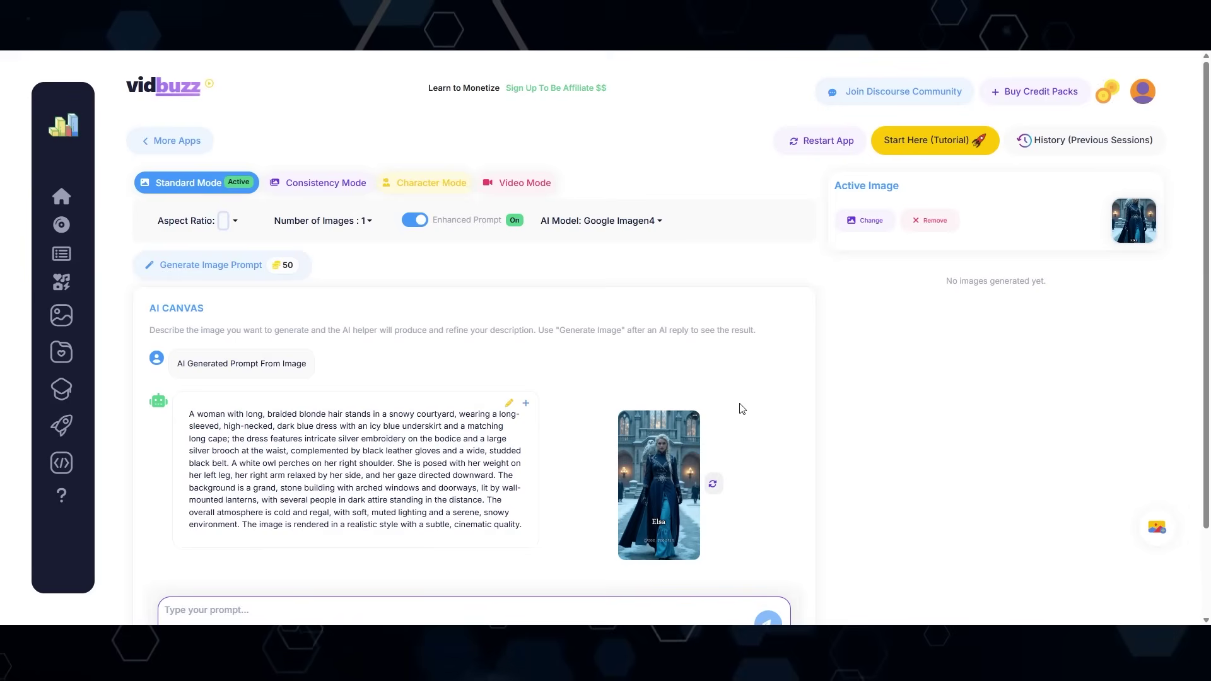
pyautogui.click(712, 485)
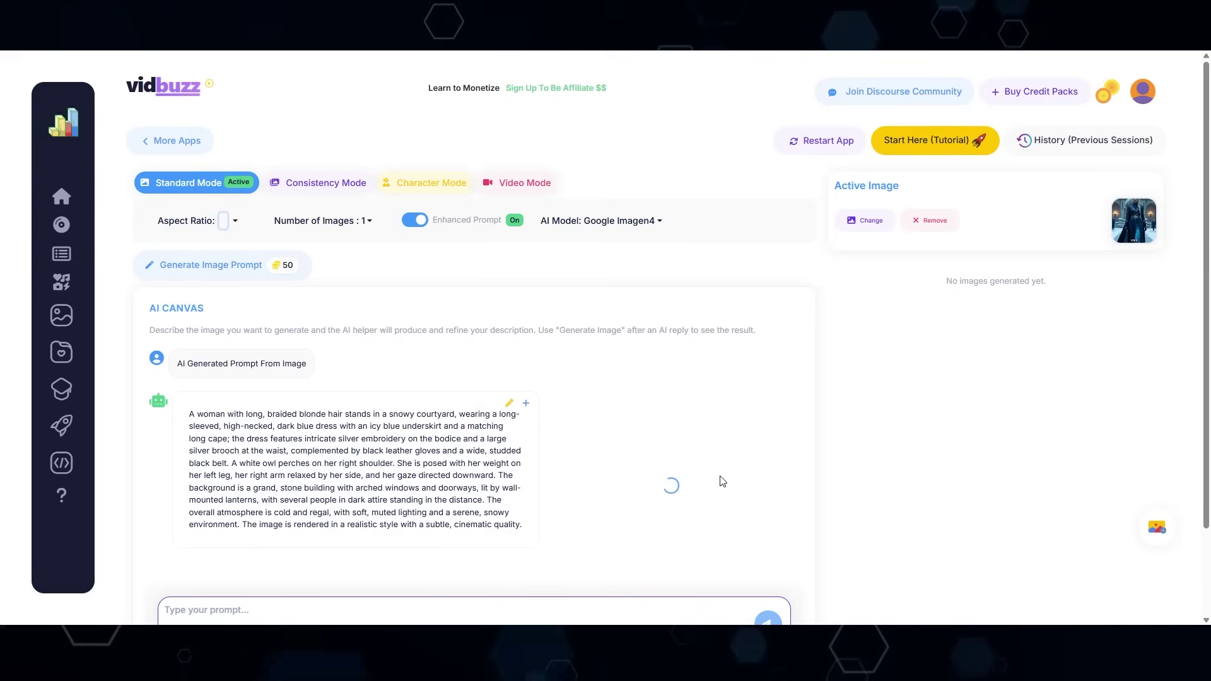
pyautogui.click(996, 541)
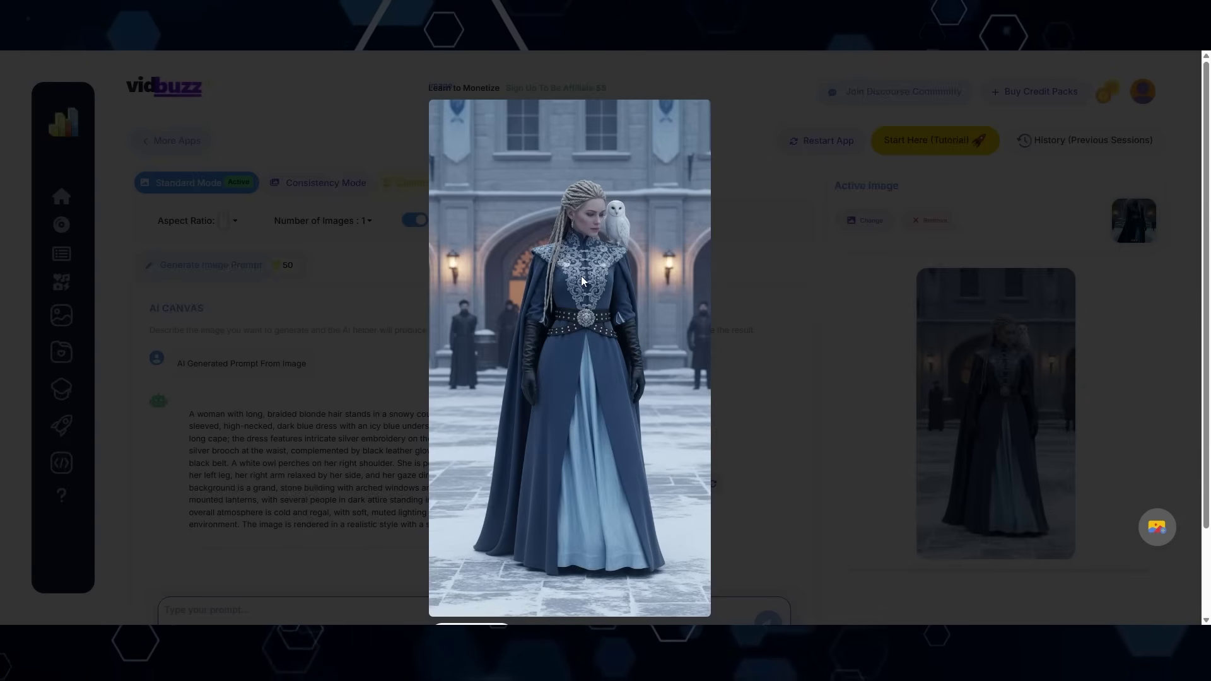
pyautogui.click(809, 323)
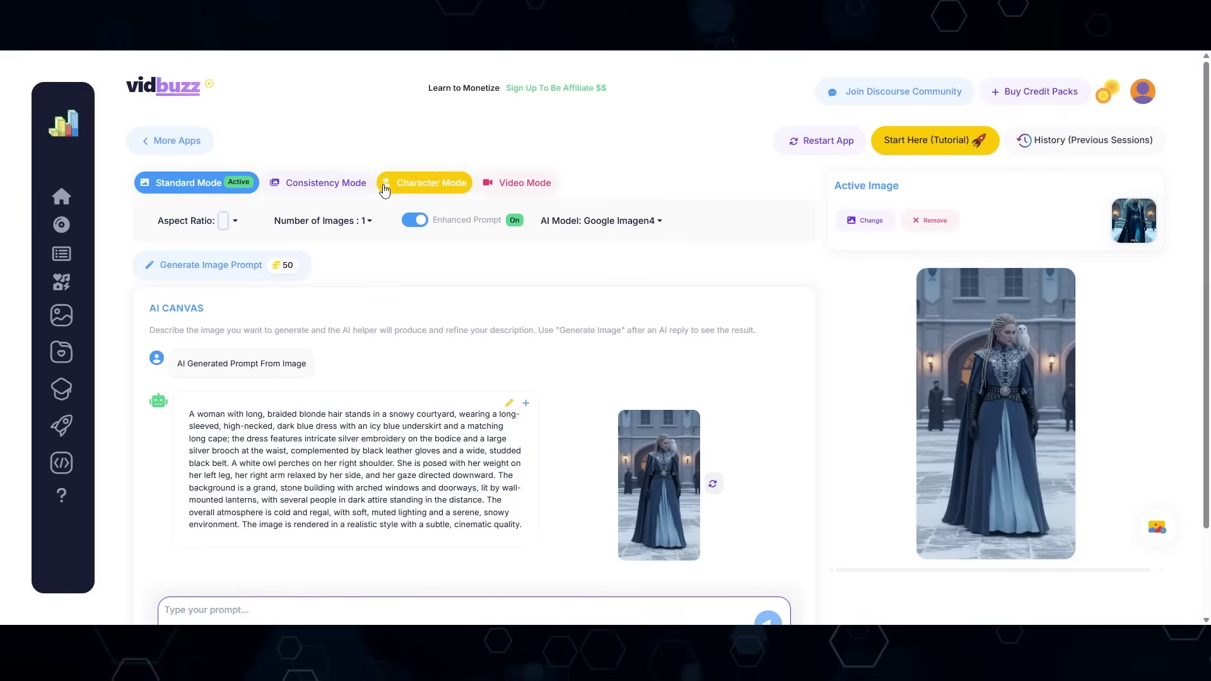
# Regenerate the image in Character Mode with the keira3 character and view the result enlarged
pyautogui.click(434, 189)
pyautogui.click(624, 225)
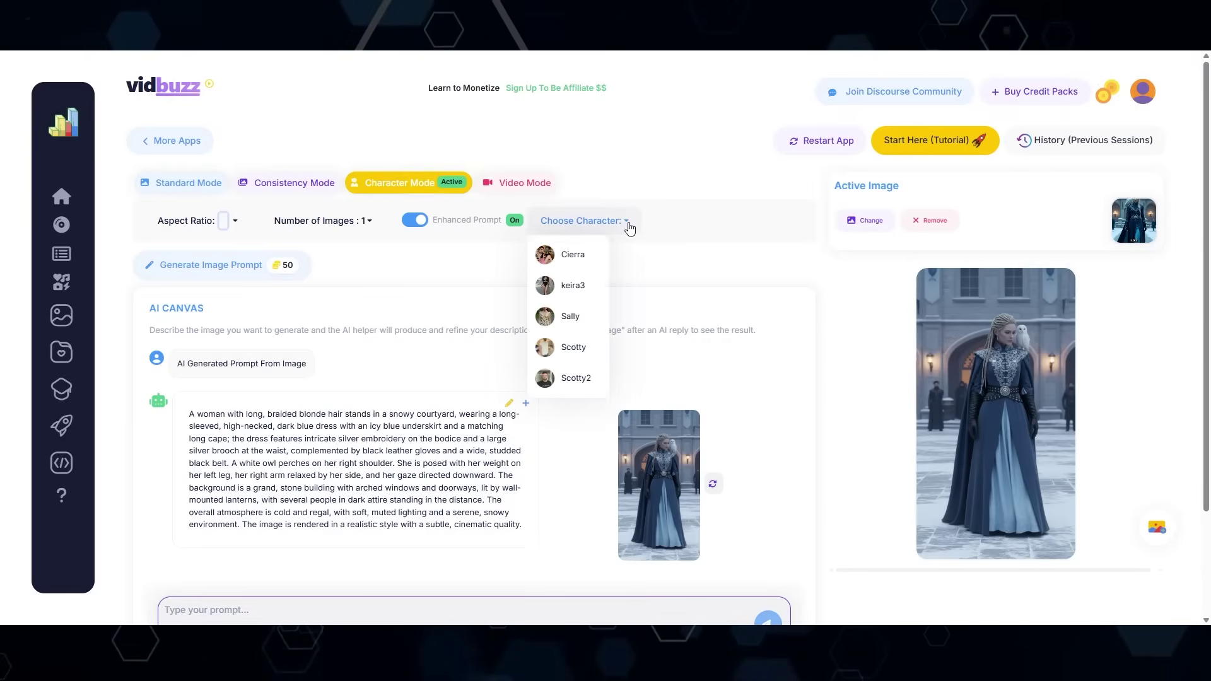
pyautogui.click(578, 288)
pyautogui.click(713, 484)
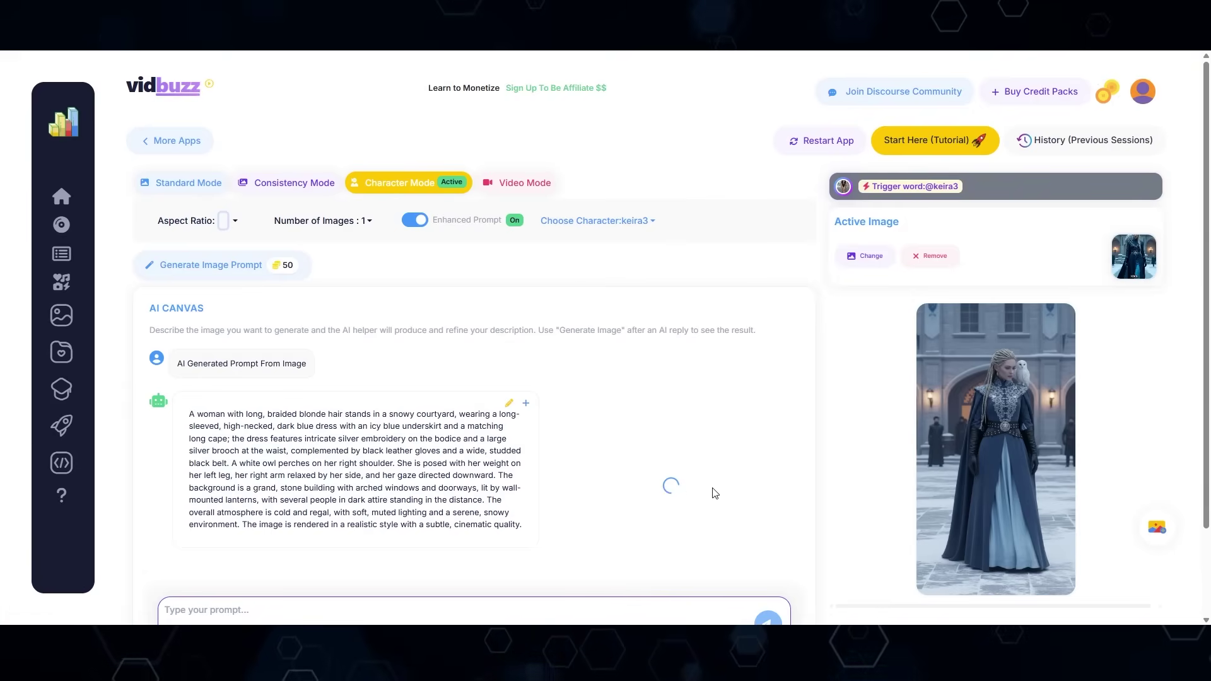
pyautogui.click(900, 520)
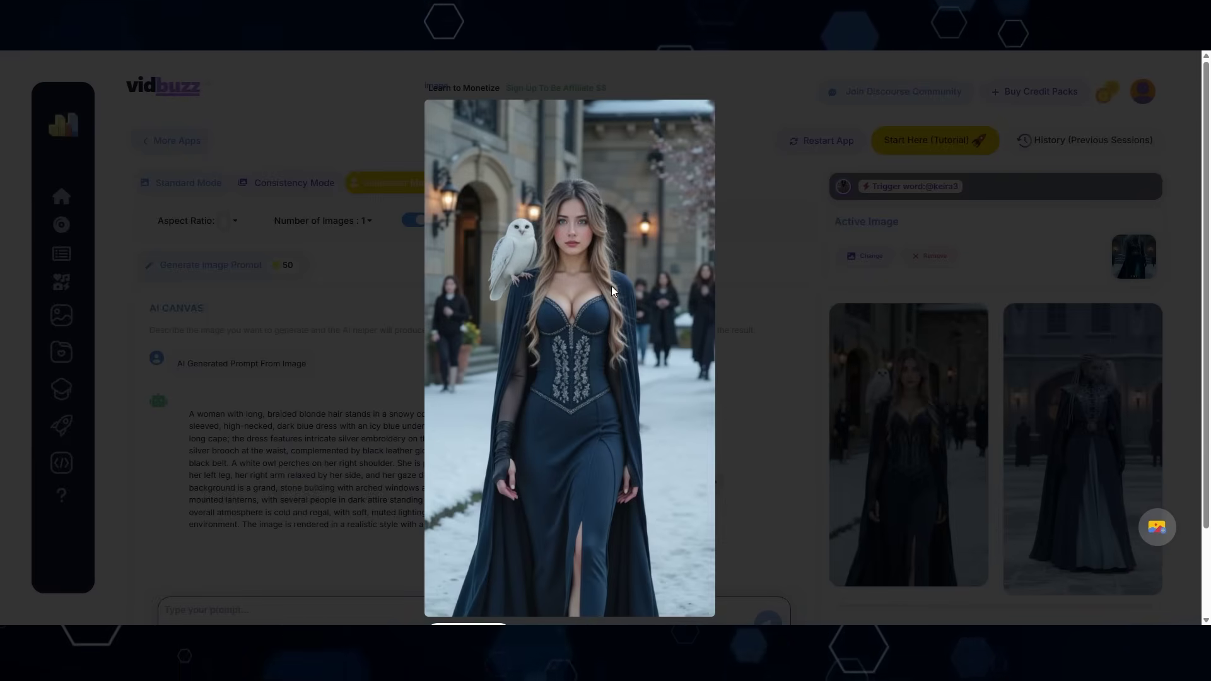
pyautogui.click(781, 329)
# Make the keira3 image the active image and switch to Video Mode with the Kling Pro video model
pyautogui.moveTo(918, 462)
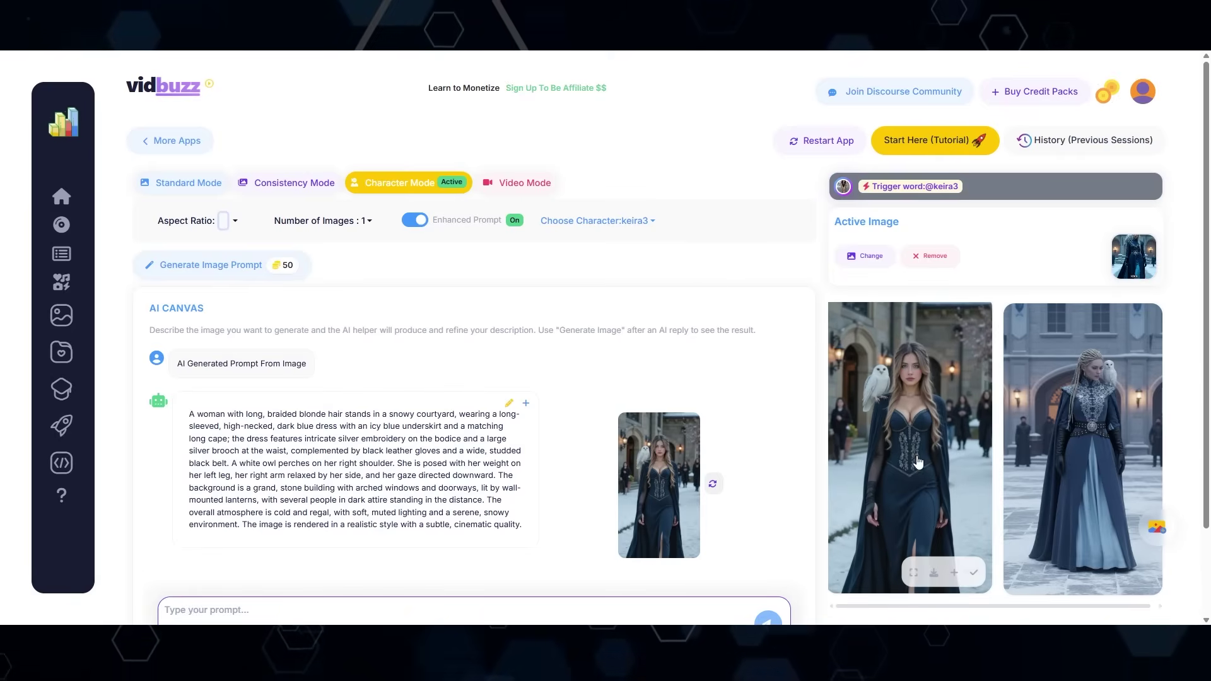
pyautogui.click(973, 575)
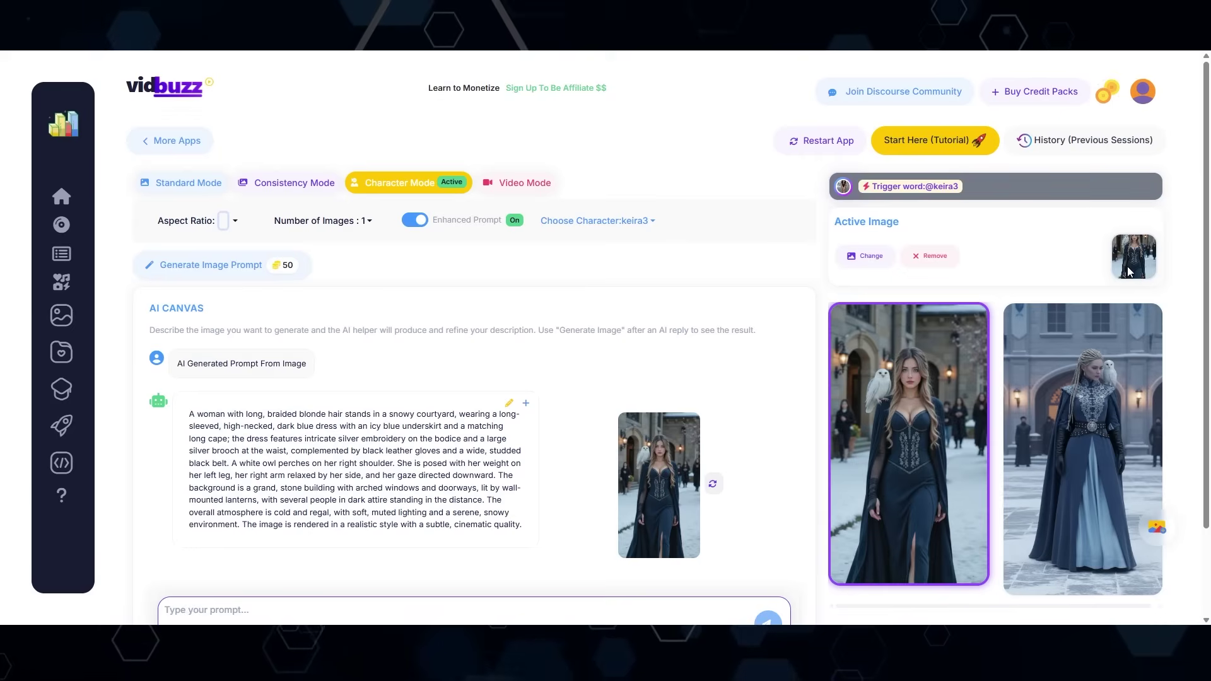
pyautogui.click(530, 187)
pyautogui.click(580, 224)
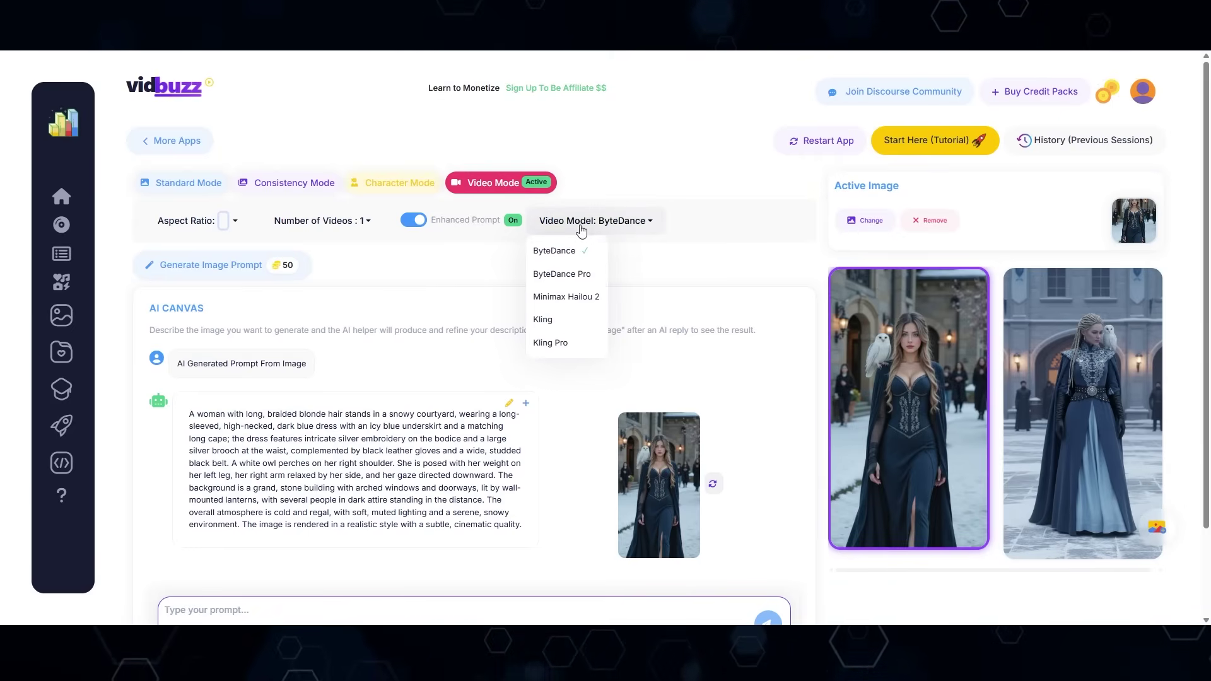
pyautogui.click(565, 341)
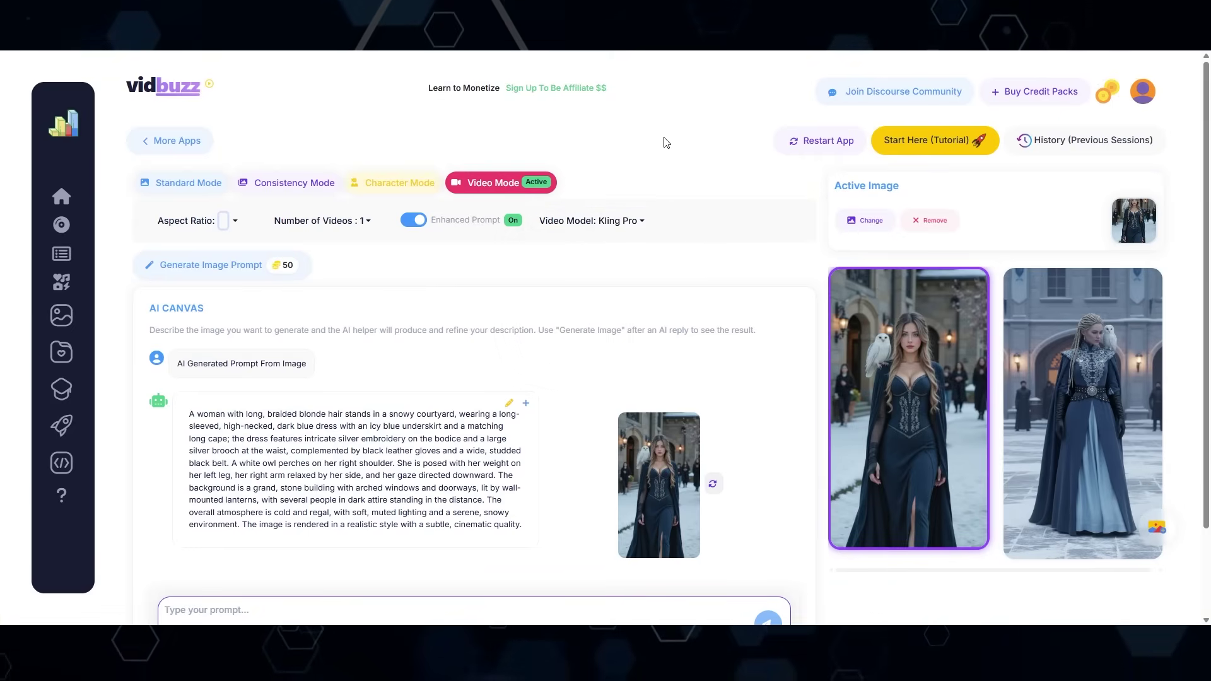
# Submit the prompt "make it so the woman is walking toward the camera. its a handheld tracking shot. the owl fly out of frame."
pyautogui.scroll(-2, 499, 379)
pyautogui.click(239, 505)
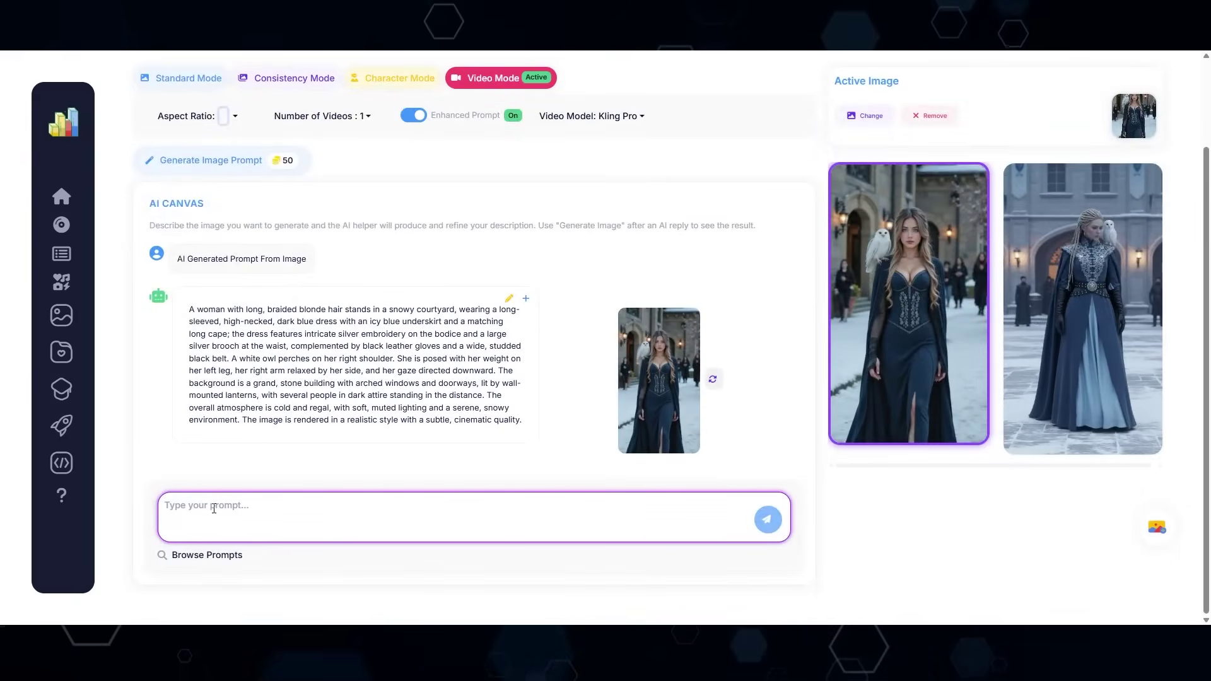
pyautogui.write('make it so the woman is walking toward the camera. its a handheld tracking shot. the owl fly out of frame.')
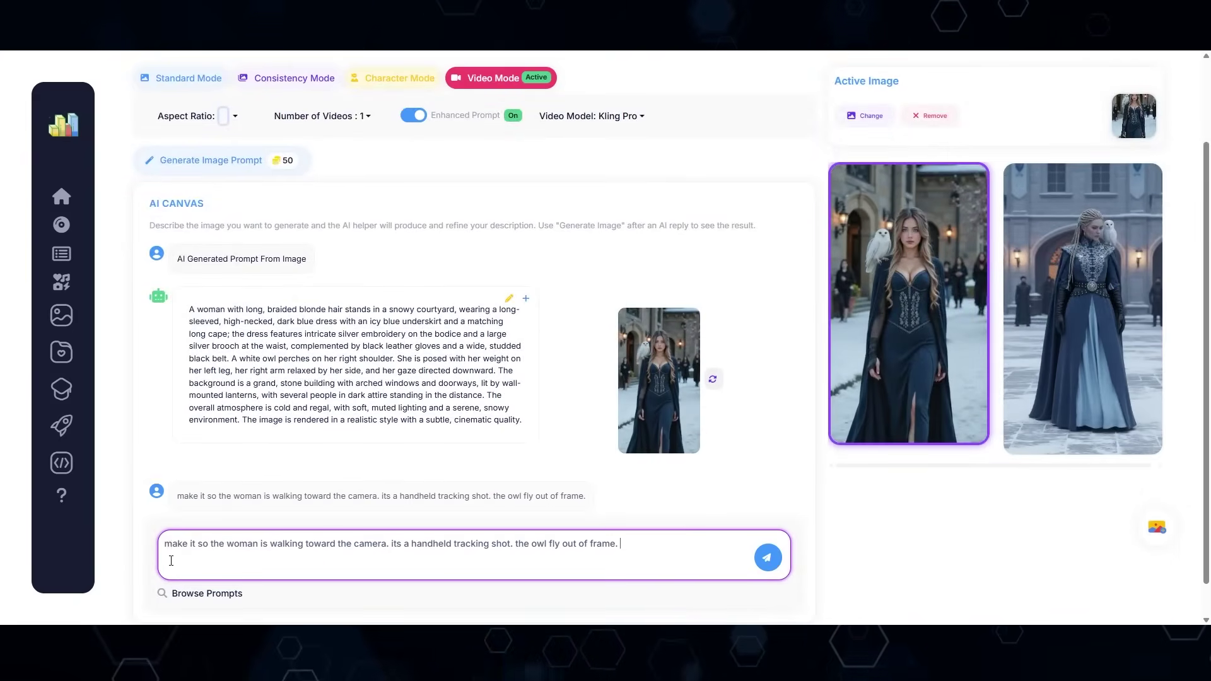
# Generate the Kling Pro video from the refined prompt of the woman walking toward the camera and view the result enlarged
pyautogui.moveTo(165, 543); pyautogui.dragTo(386, 548)
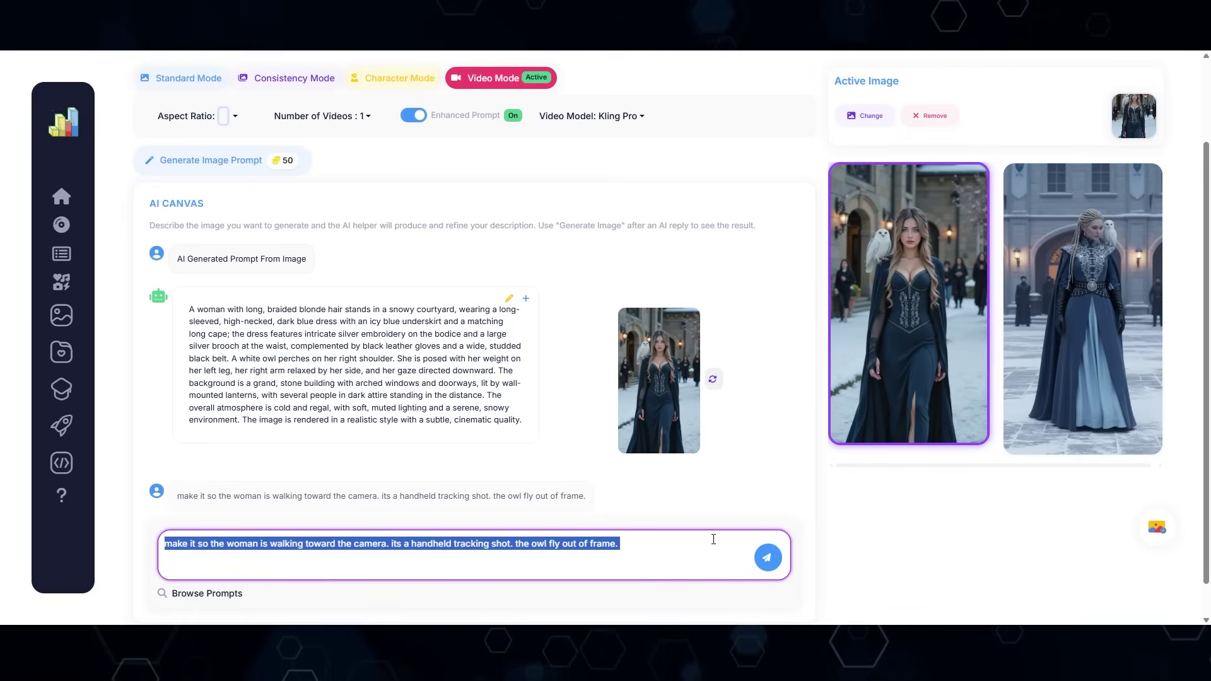
pyautogui.press('Return')
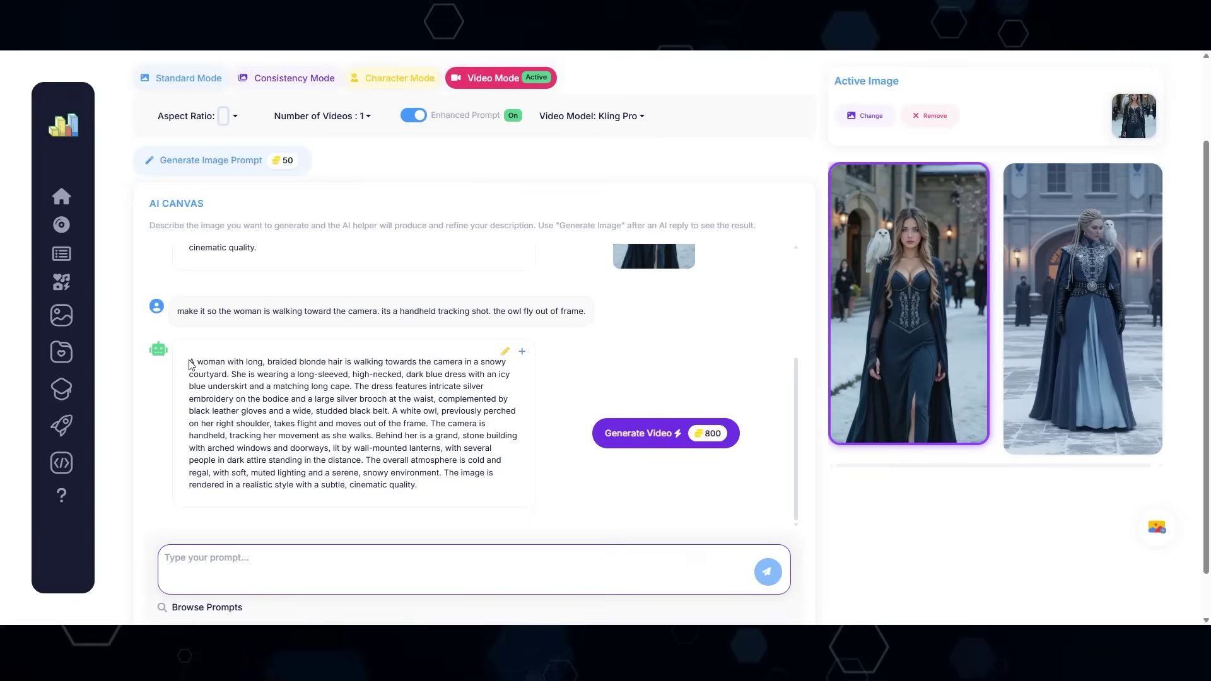
pyautogui.moveTo(189, 361); pyautogui.dragTo(417, 486)
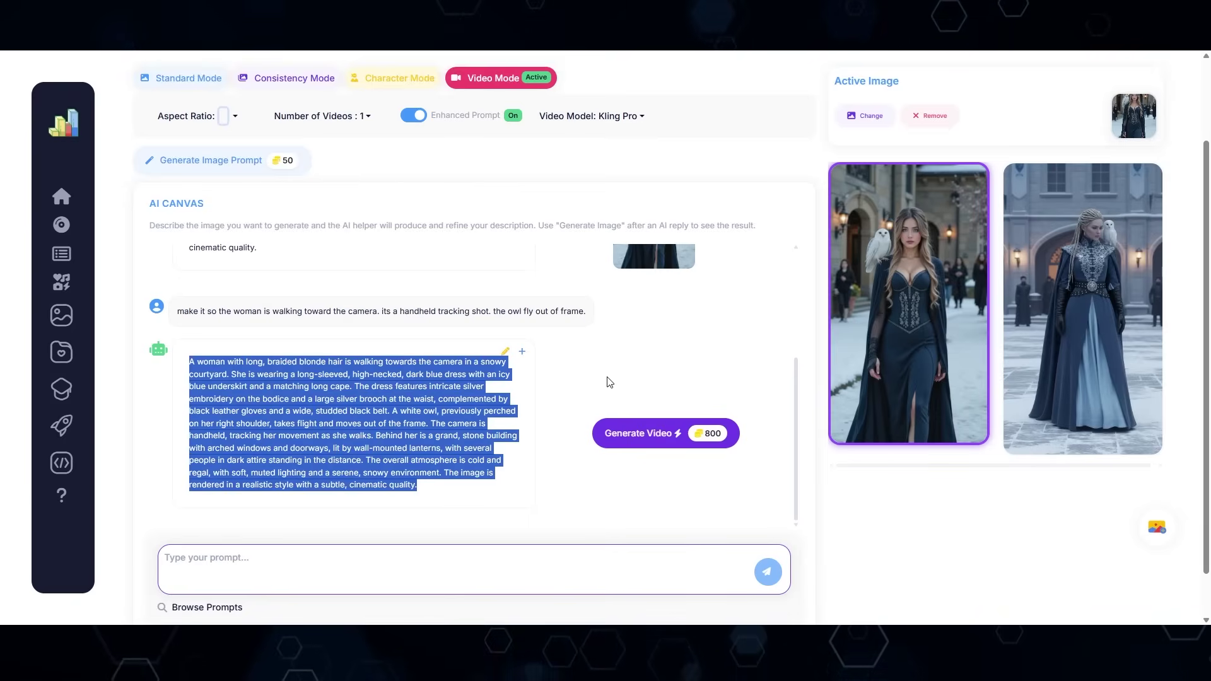
pyautogui.click(934, 297)
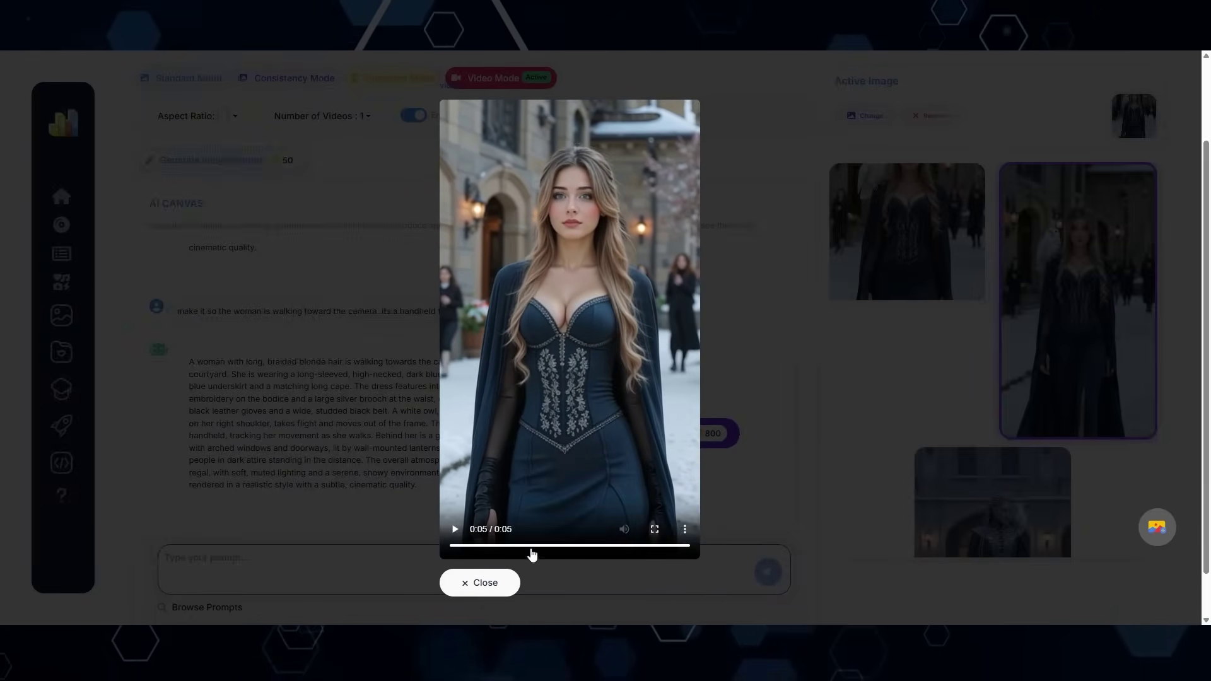
pyautogui.click(495, 583)
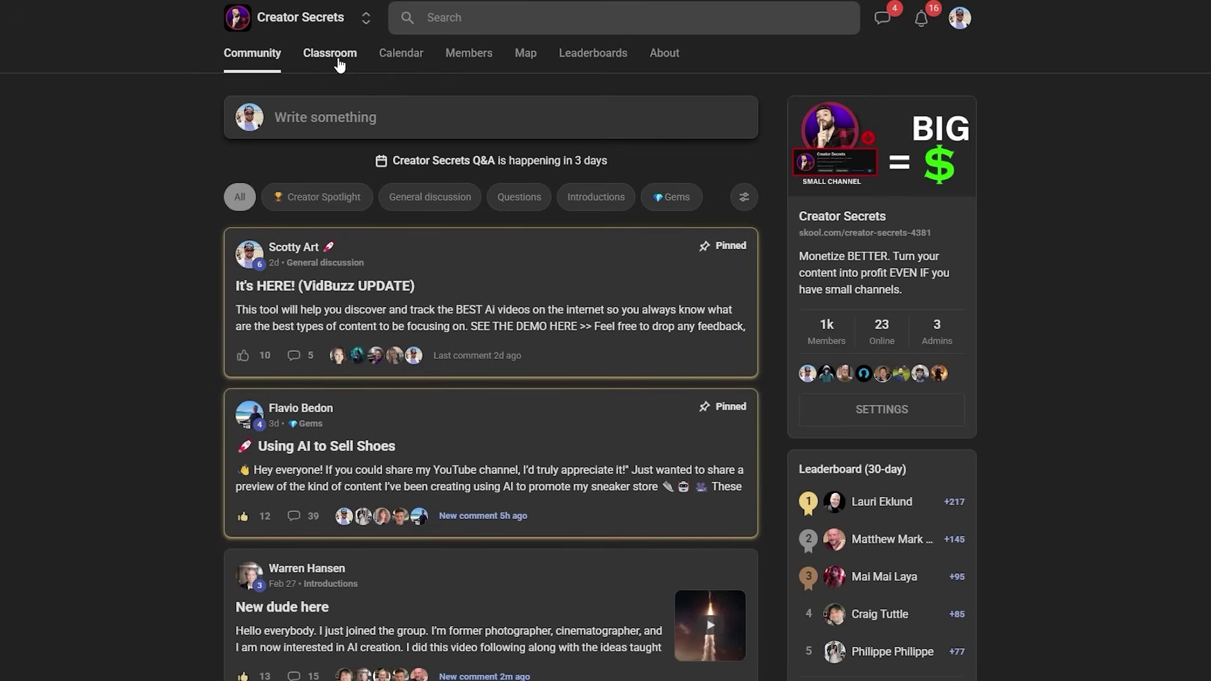
# Switch to the Creator Secrets community on Skool and look through the courses in its Classroom
pyautogui.click(340, 63)
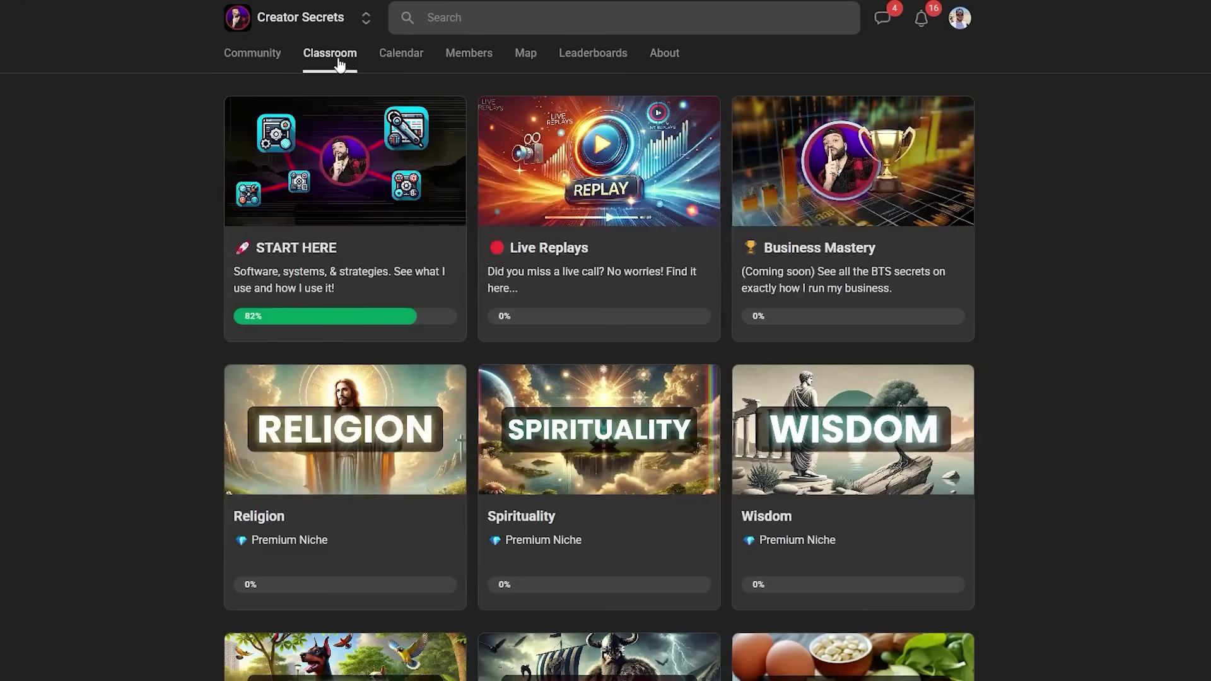
pyautogui.click(287, 180)
pyautogui.click(289, 203)
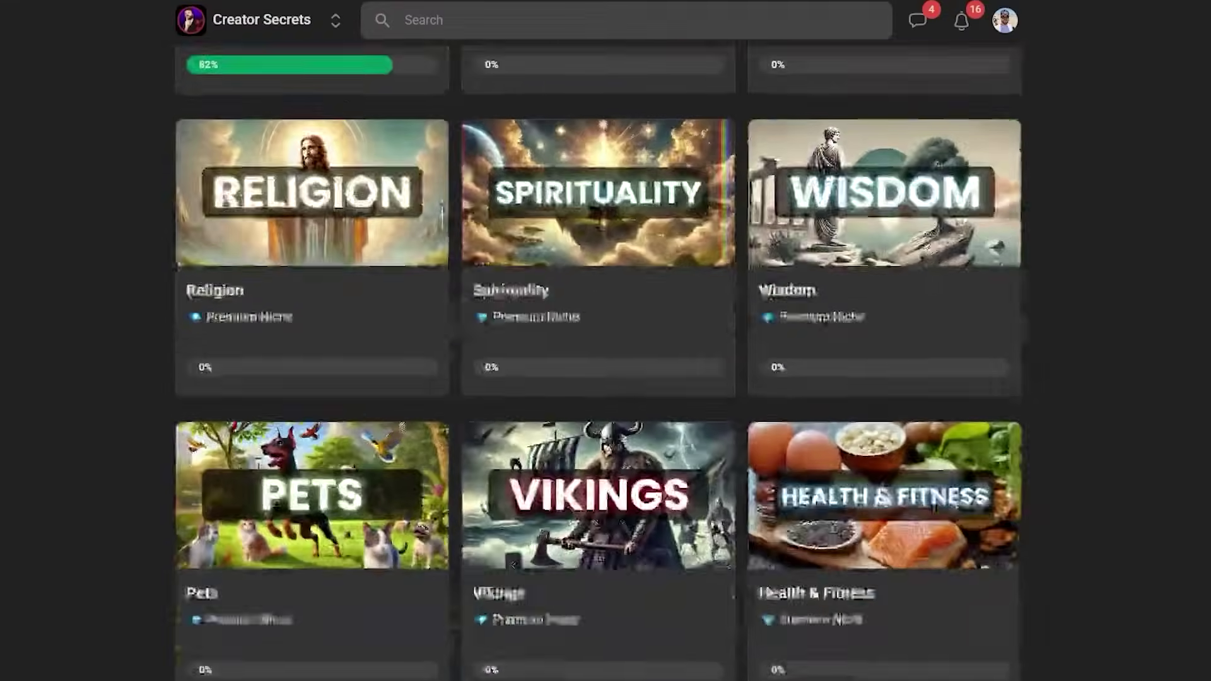
pyautogui.scroll(-5, 733, 299)
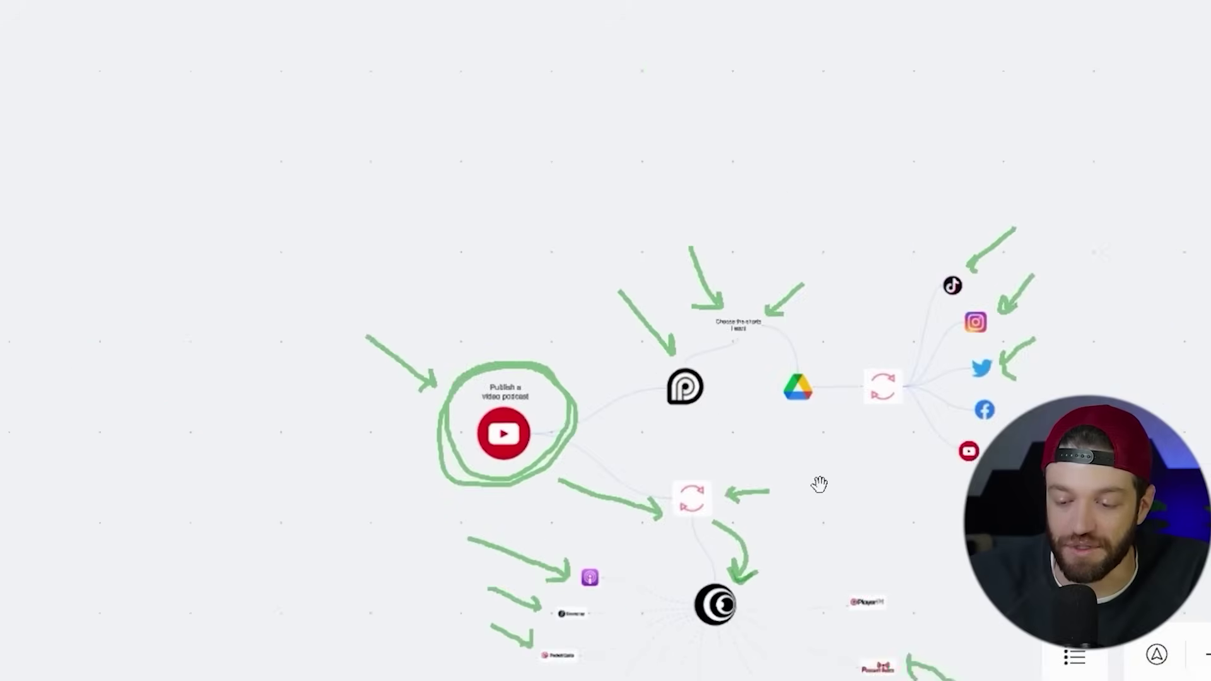
# Examine the video podcast distribution diagram down to the podcast platforms and the product offer
pyautogui.moveTo(820, 482); pyautogui.dragTo(770, 195)
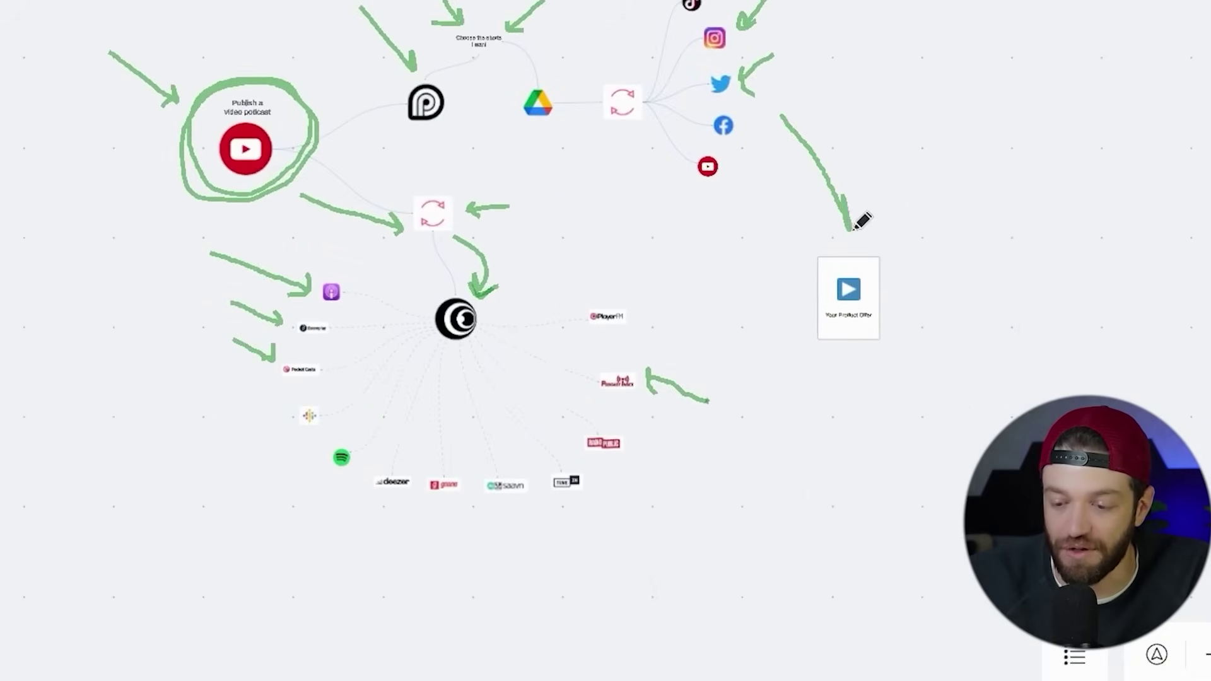